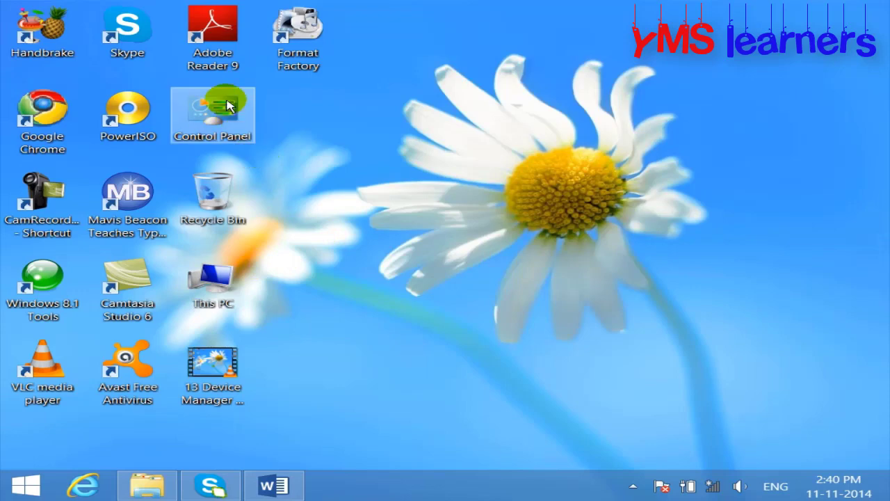
# Open Control Panel from its desktop shortcut to show All Control Panel Items in Large icons
pyautogui.doubleClick(230, 106)
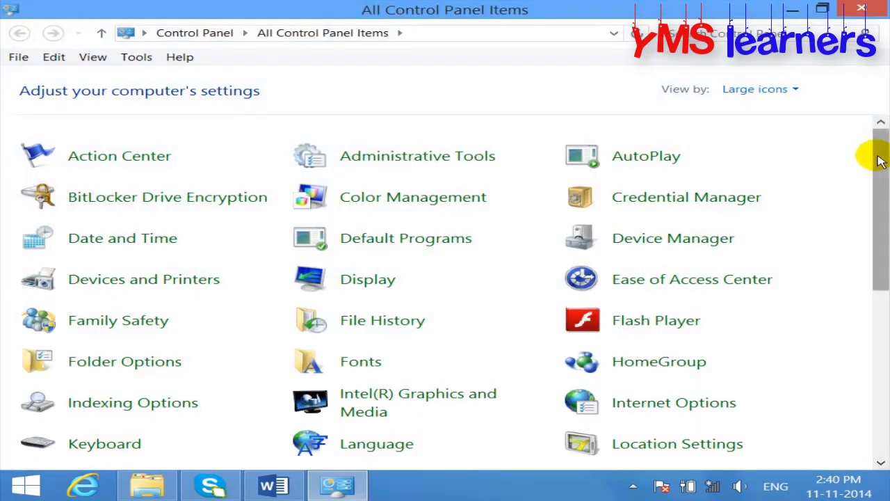
# Scroll the Control Panel items down to User Accounts, then minimize the window
pyautogui.moveTo(878, 160); pyautogui.dragTo(876, 341)
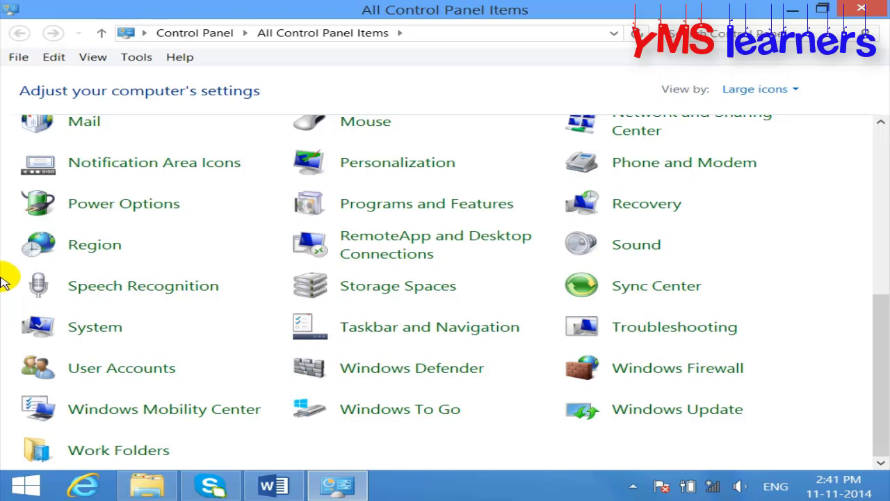
pyautogui.click(790, 9)
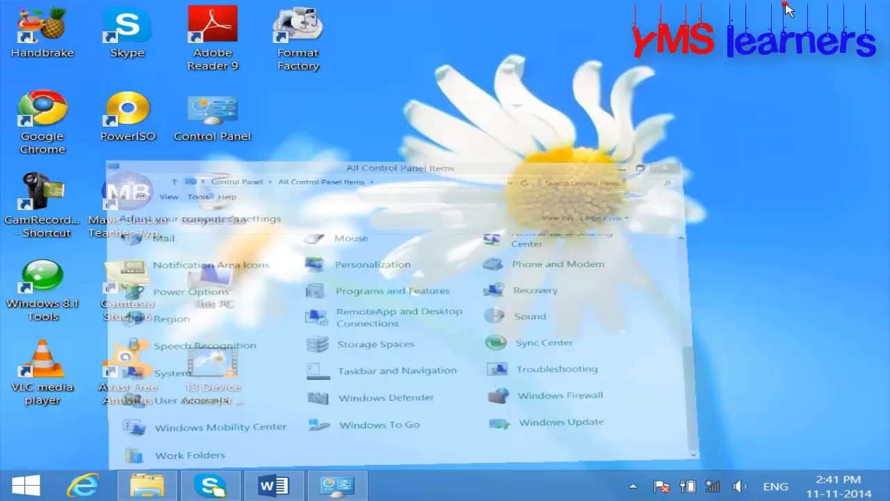
# Back in Word, type the heading 'User Account: (UA)' and make it bold
pyautogui.click(274, 485)
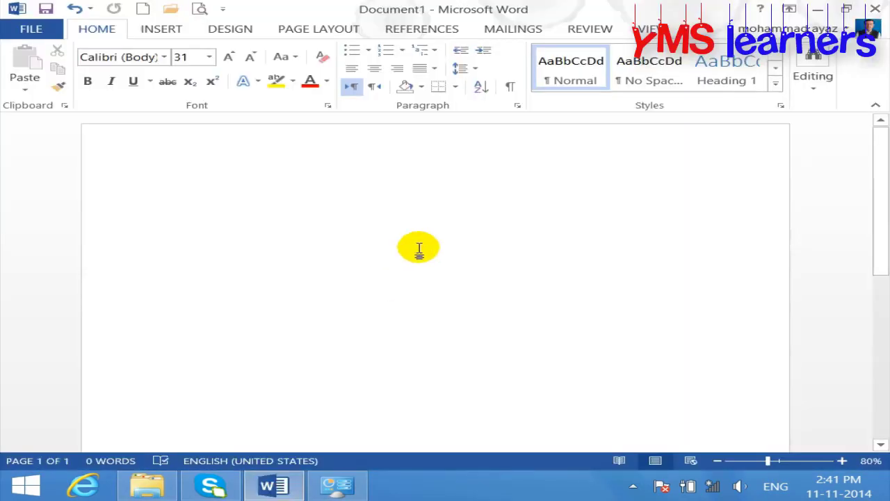
pyautogui.write('user Account')
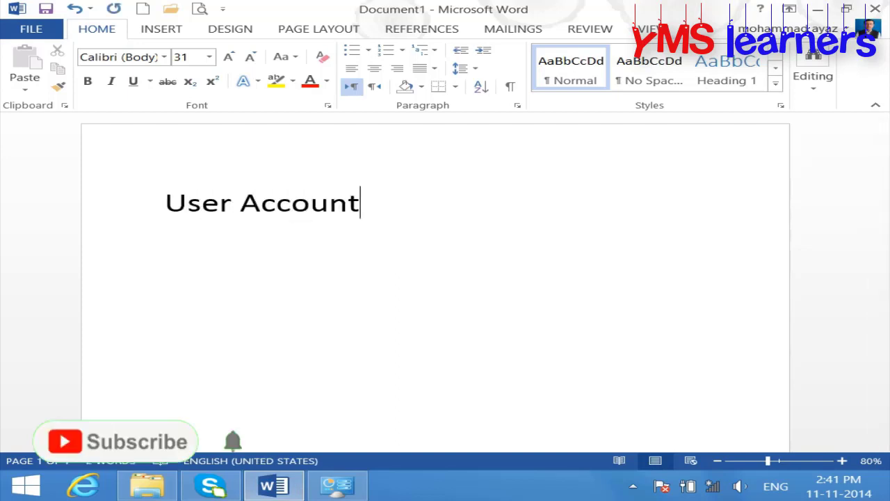
pyautogui.write(': (UA)')
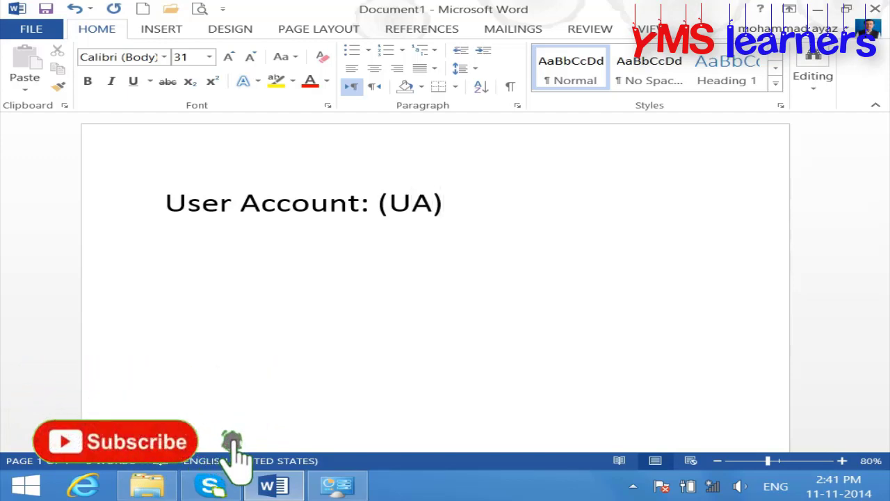
pyautogui.press('Return')
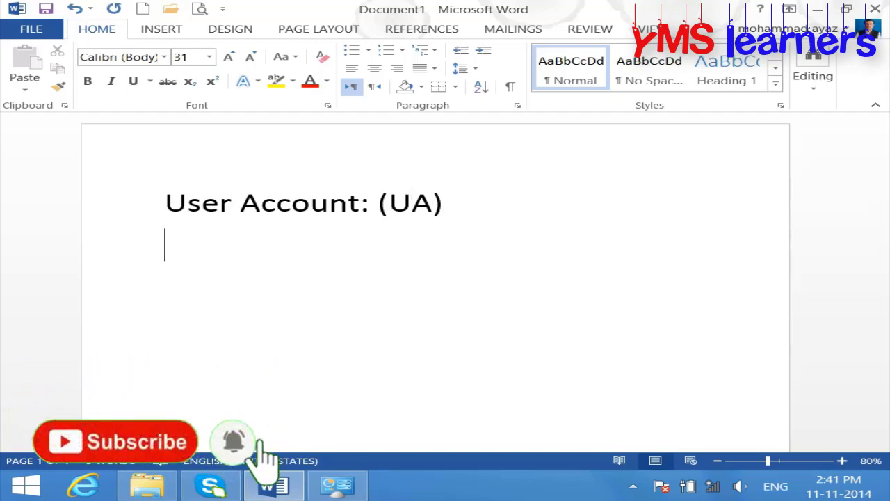
pyautogui.moveTo(498, 208); pyautogui.dragTo(49, 186)
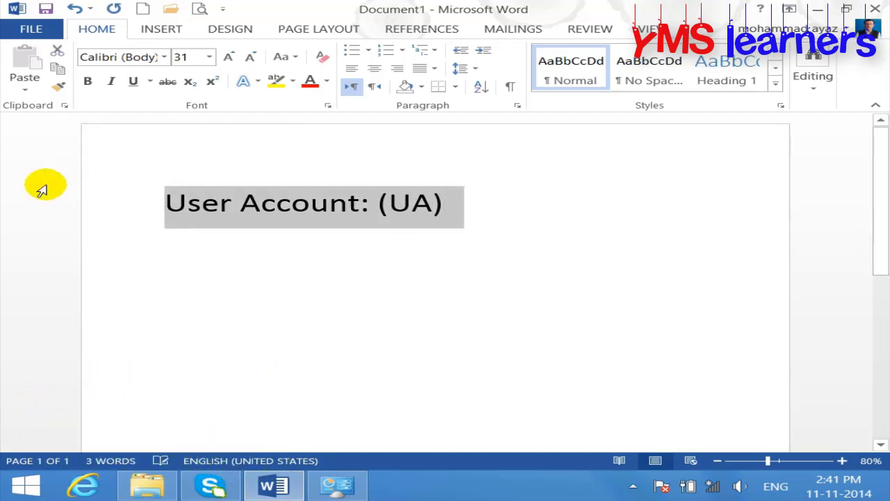
pyautogui.hotkey('ctrl', 'b')
# Begin an indented definition: 'user account is used to make our own work space or area inside of computer syste'
pyautogui.click(201, 262)
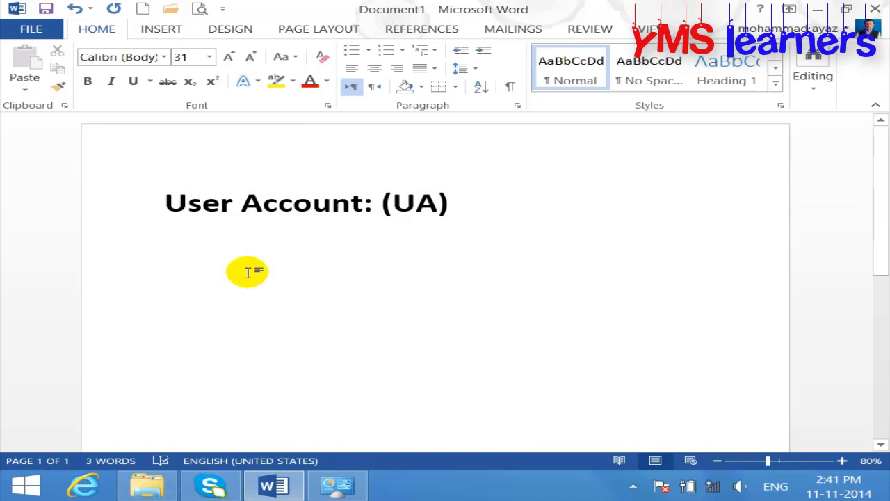
pyautogui.press('Tab')
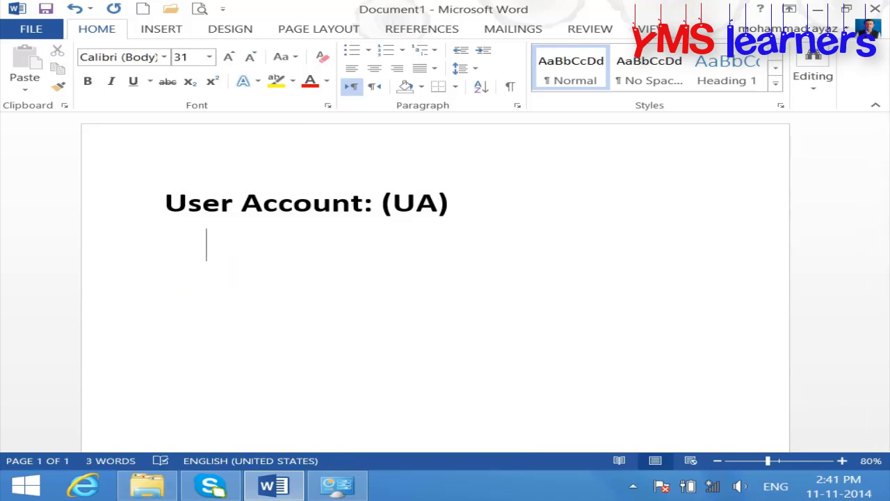
pyautogui.write('user accou')
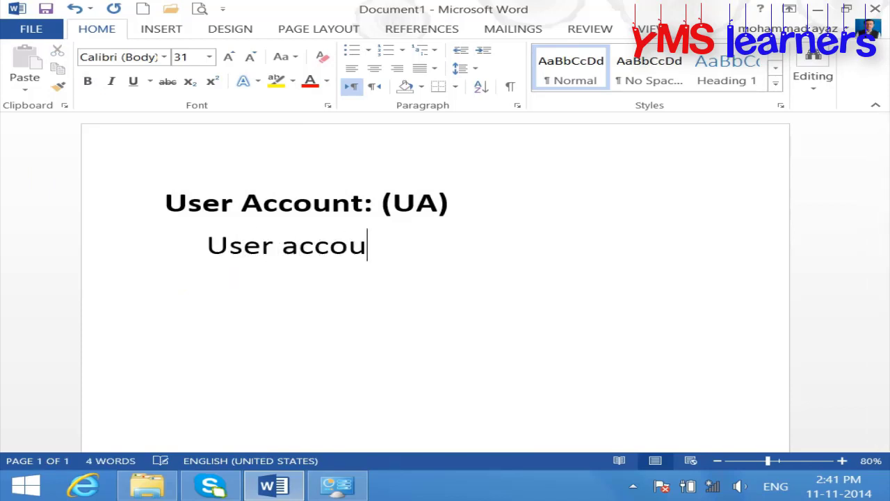
pyautogui.write('nt is used t')
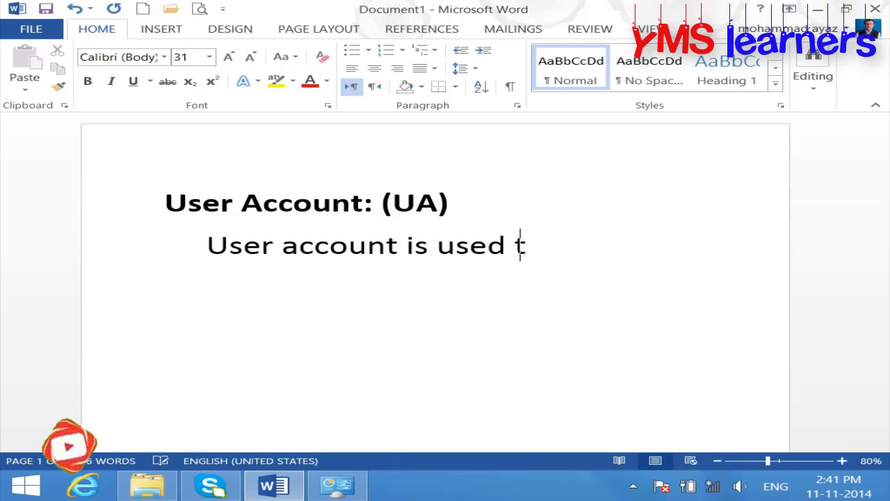
pyautogui.write('o make oue')
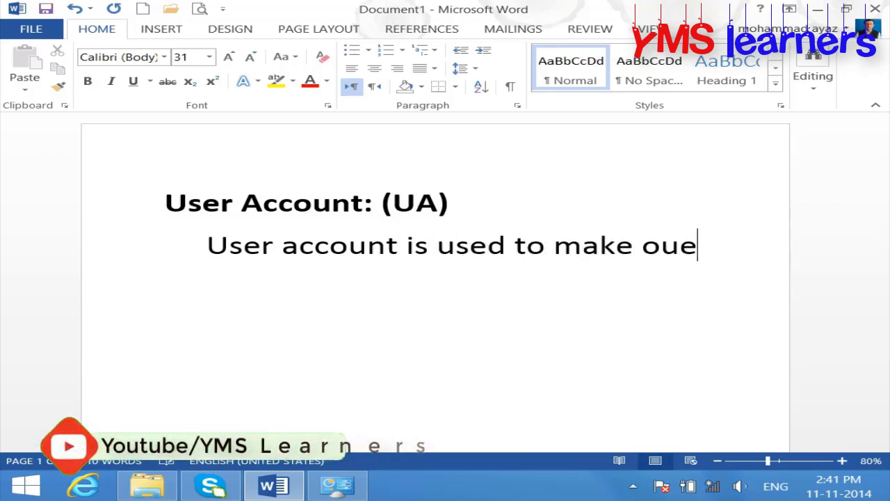
pyautogui.press('BackSpace')
pyautogui.write('r wo')
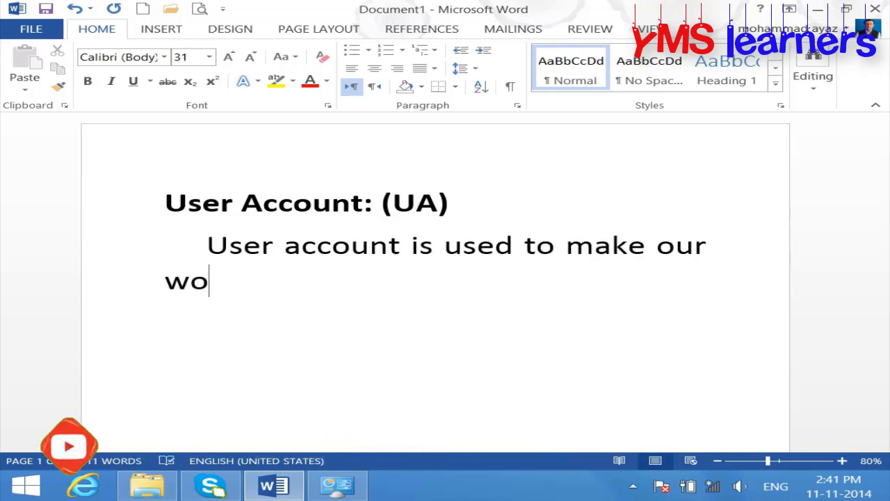
pyautogui.press('BackSpace')
pyautogui.press('BackSpace')
pyautogui.write('own work spcae')
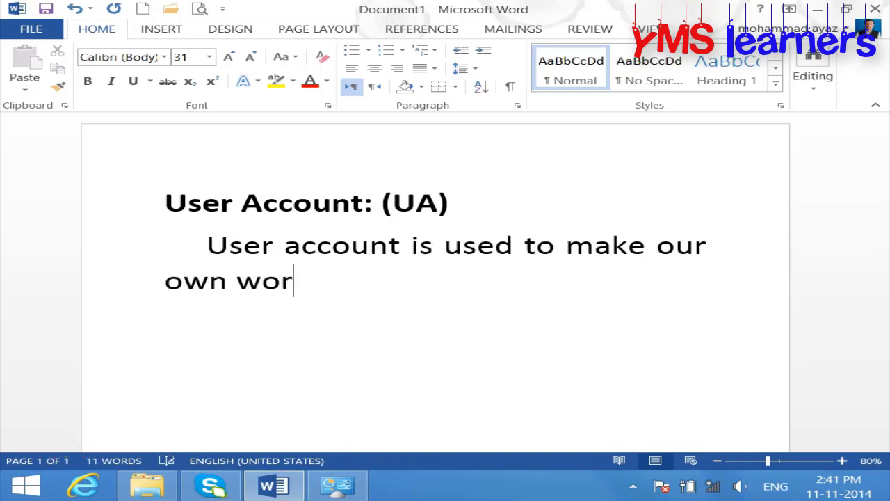
pyautogui.press('BackSpace')
pyautogui.press('BackSpace')
pyautogui.press('BackSpace')
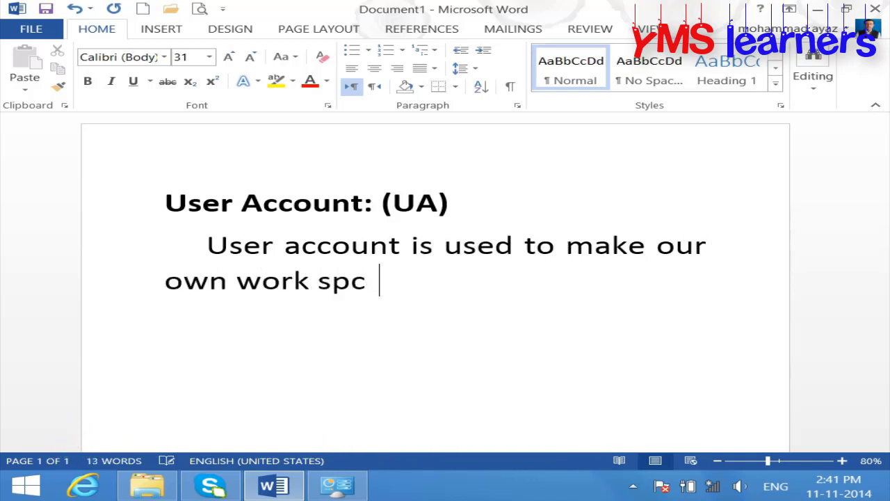
pyautogui.write('ace or area')
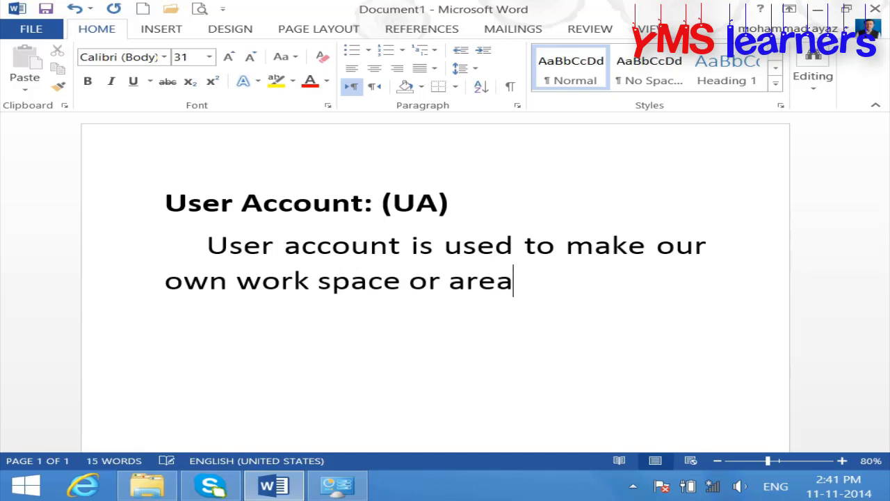
pyautogui.write(' inside o')
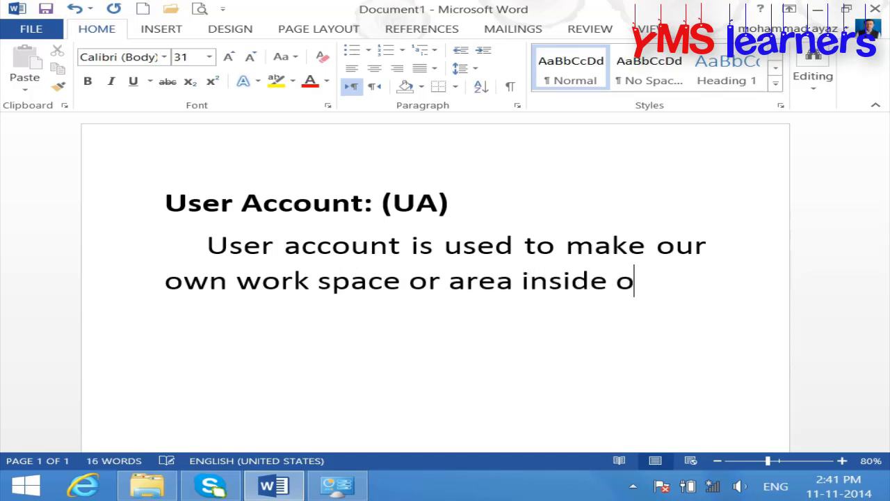
pyautogui.write('f computer systerm')
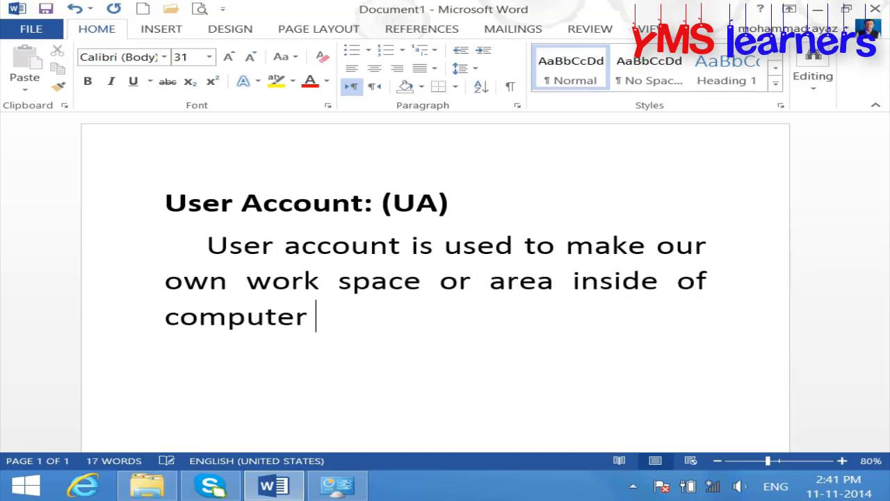
pyautogui.press('BackSpace')
pyautogui.press('BackSpace')
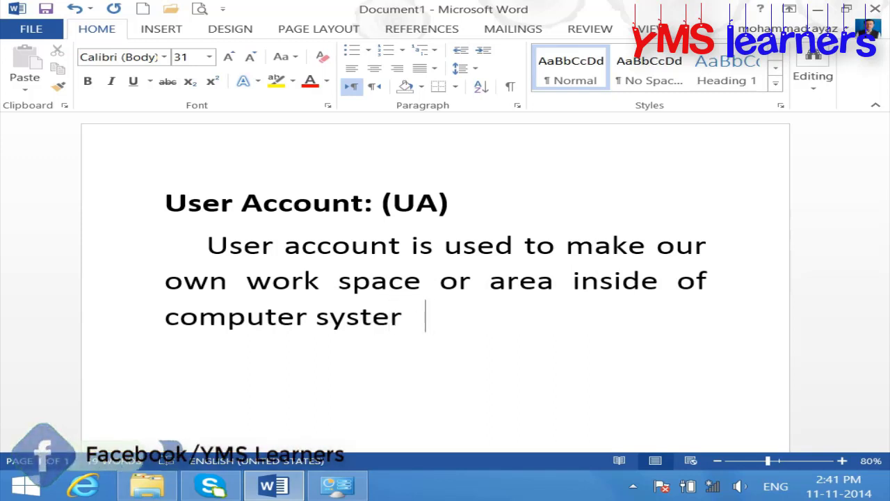
# Type 'm.' so the sentence ends '…inside of computer system.'
pyautogui.write('m.')
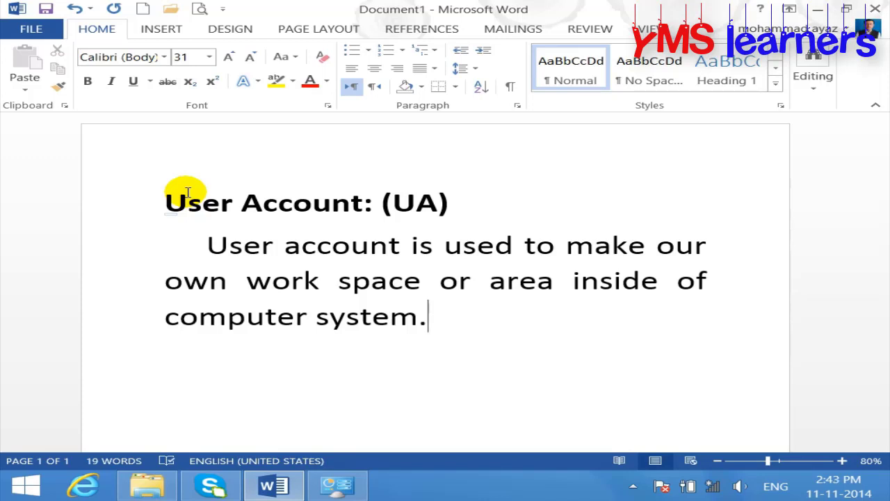
# Add a new line reading 'Password, Program install or uninstall' below the definition
pyautogui.press('Return')
pyautogui.write('passwrod')
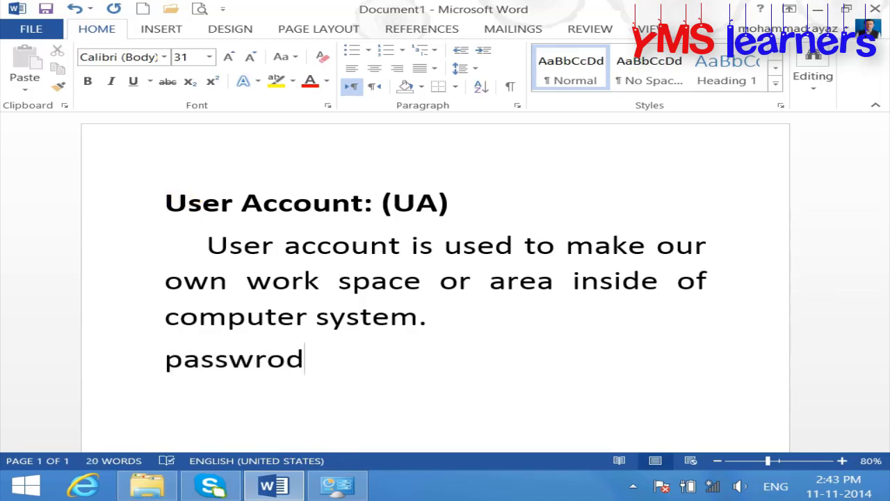
pyautogui.press('BackSpace')
pyautogui.press('BackSpace')
pyautogui.press('BackSpace')
pyautogui.write('prd')
pyautogui.press('BackSpace')
pyautogui.press('BackSpace')
pyautogui.press('BackSpace')
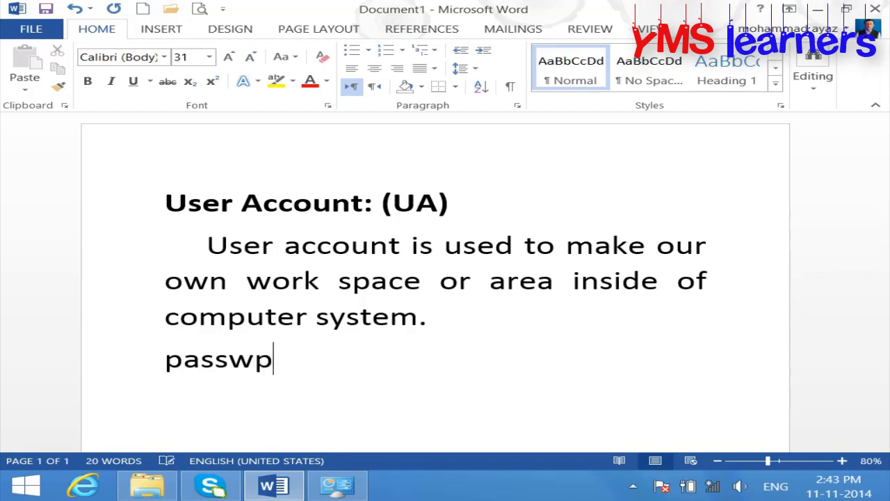
pyautogui.write('ord,')
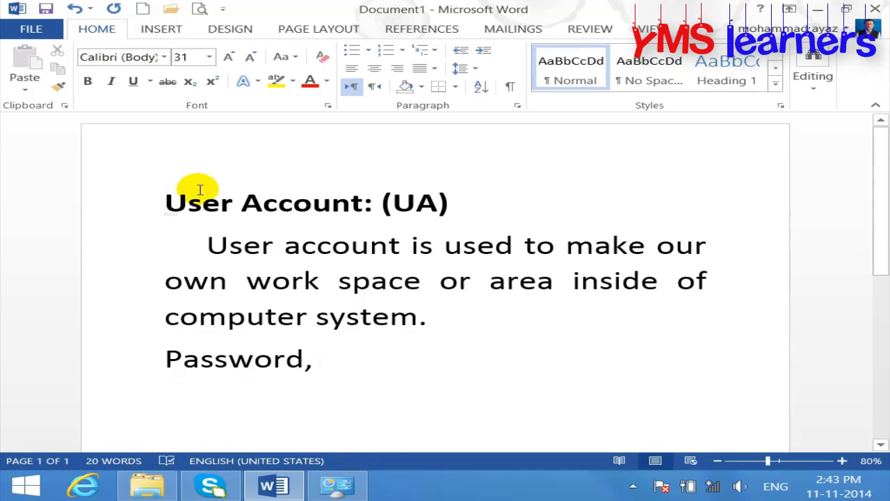
pyautogui.write('Program ')
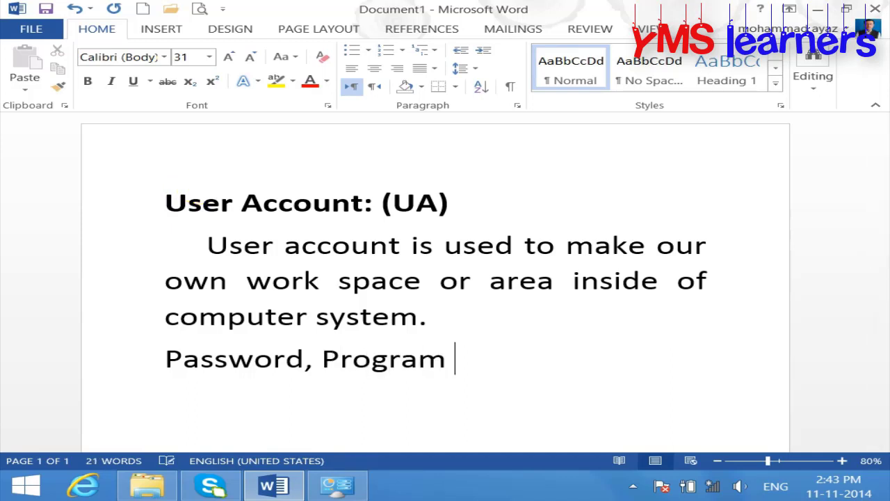
pyautogui.write('insr')
pyautogui.press('BackSpace')
pyautogui.write('t')
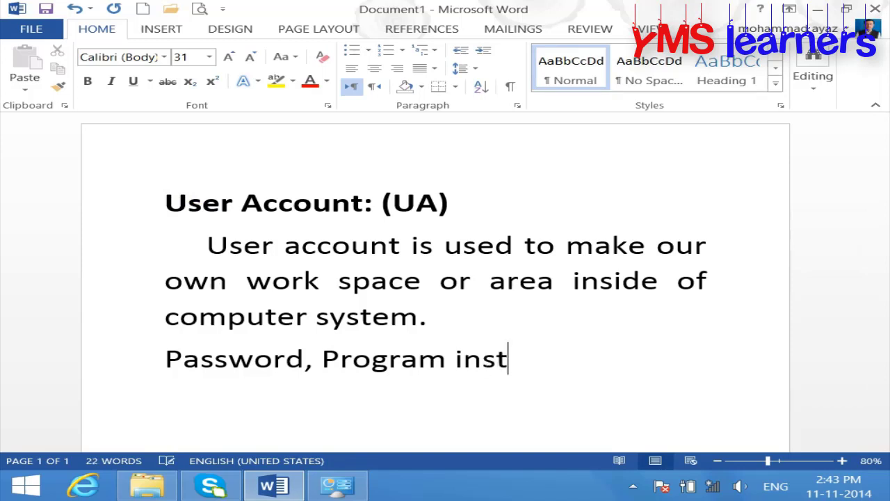
pyautogui.write('all or unist')
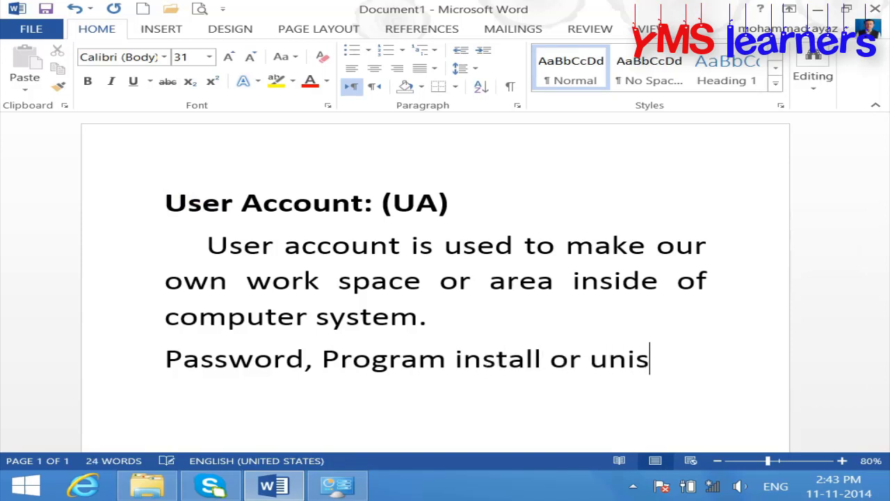
pyautogui.press('BackSpace')
pyautogui.press('BackSpace')
pyautogui.write('ns')
pyautogui.press('BackSpace')
pyautogui.write('stall')
# Add the line 'There are two type of account:' beneath it
pyautogui.press('Return')
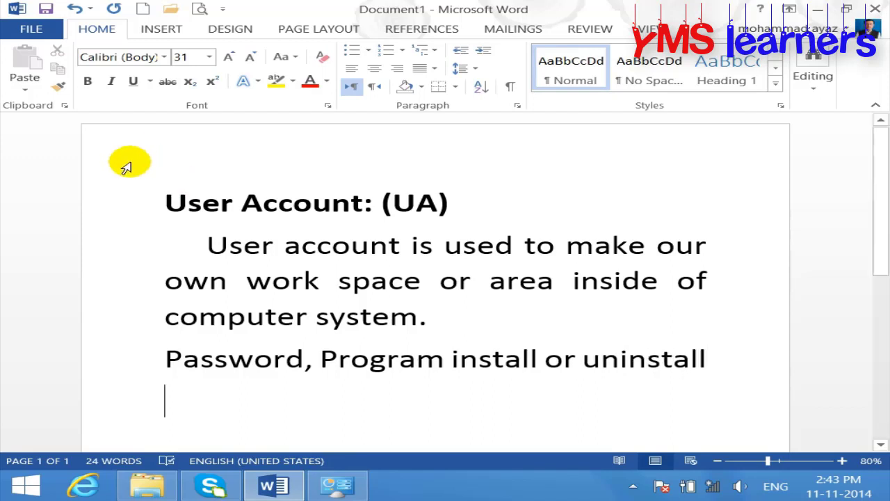
pyautogui.write('Ther are')
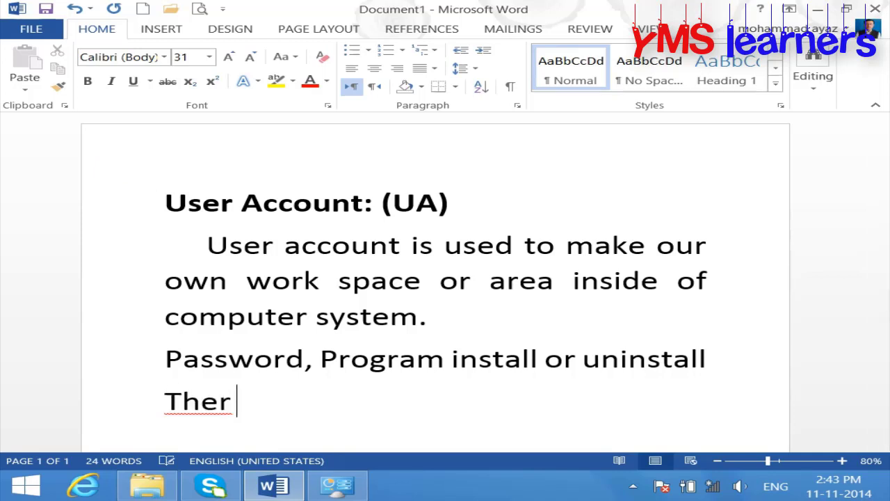
pyautogui.press('BackSpace')
pyautogui.press('BackSpace')
pyautogui.press('BackSpace')
pyautogui.press('BackSpace')
pyautogui.write('e rar')
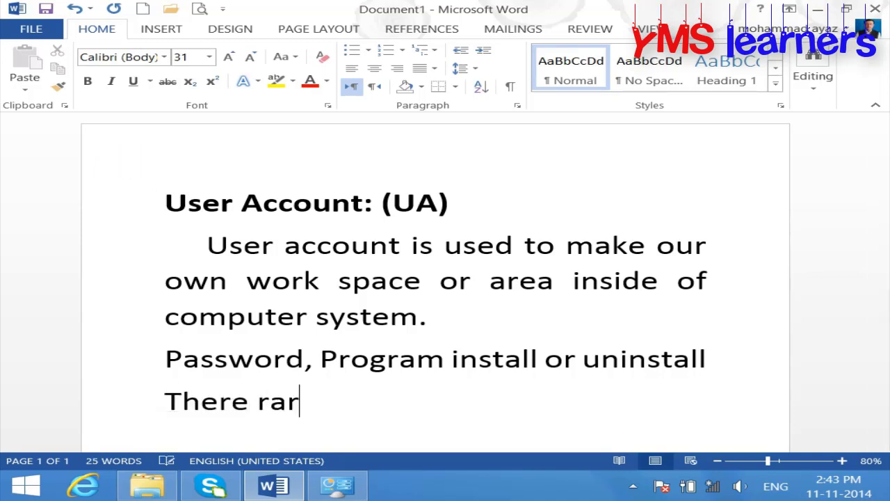
pyautogui.press('BackSpace')
pyautogui.press('BackSpace')
pyautogui.press('BackSpace')
pyautogui.write('are t')
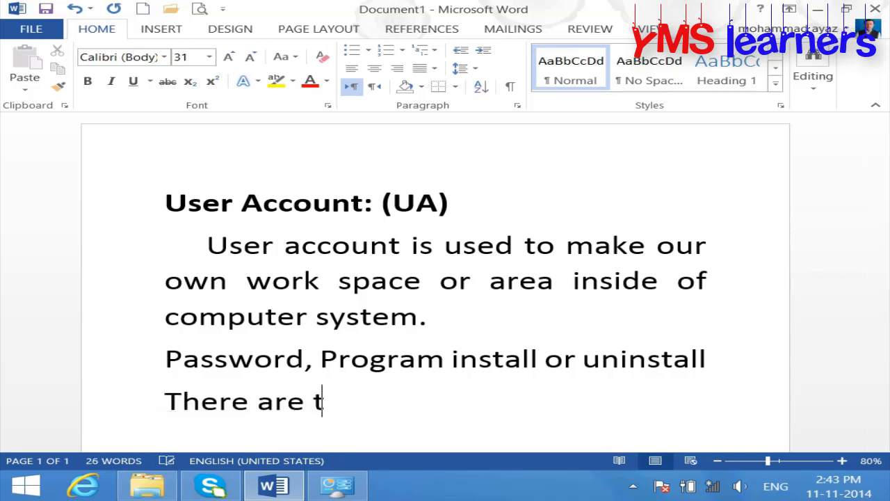
pyautogui.write('wo type of')
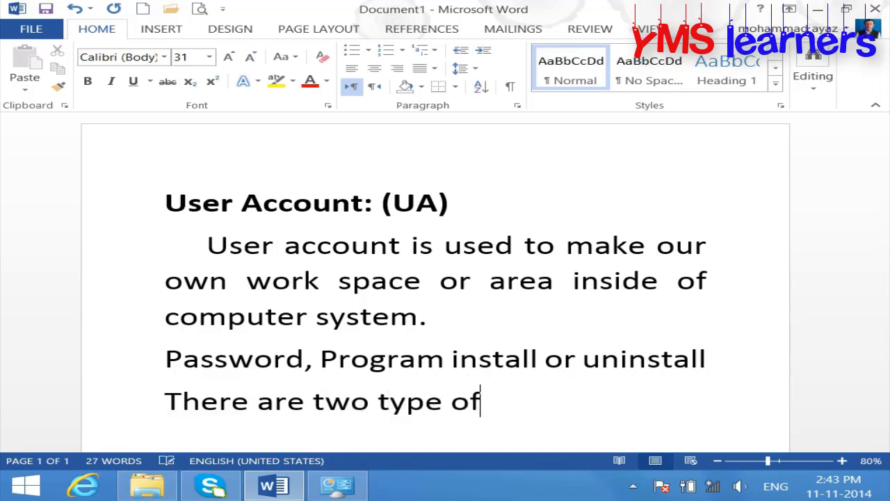
pyautogui.write(' account')
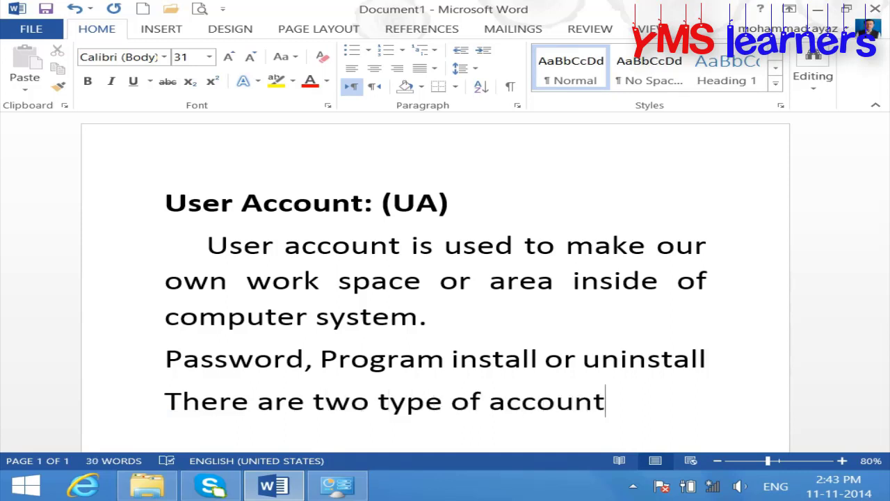
pyautogui.write(':')
pyautogui.press('Return')
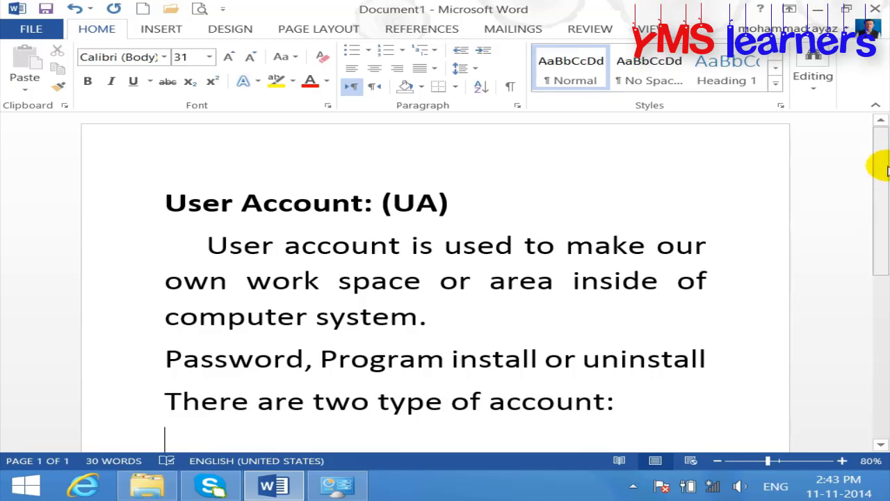
# Type the first numbered item '1. Administrator Account'
pyautogui.moveTo(885, 165); pyautogui.dragTo(877, 240)
pyautogui.write('1')
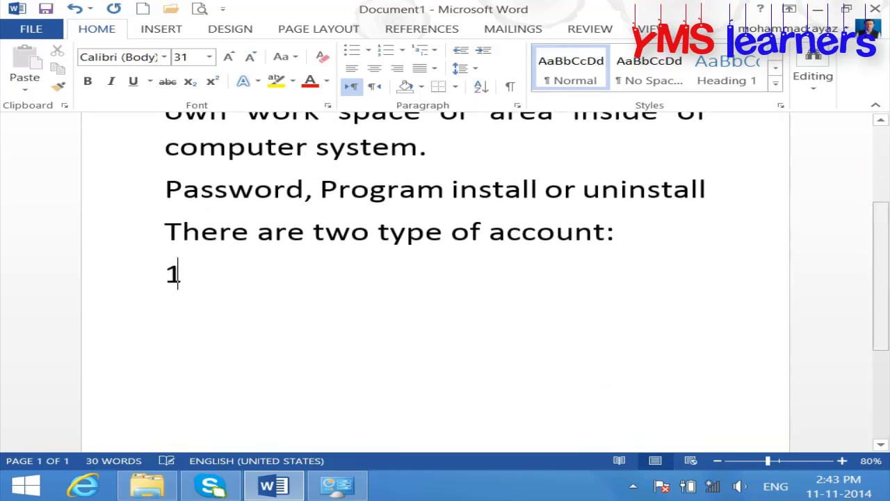
pyautogui.write('. Adni')
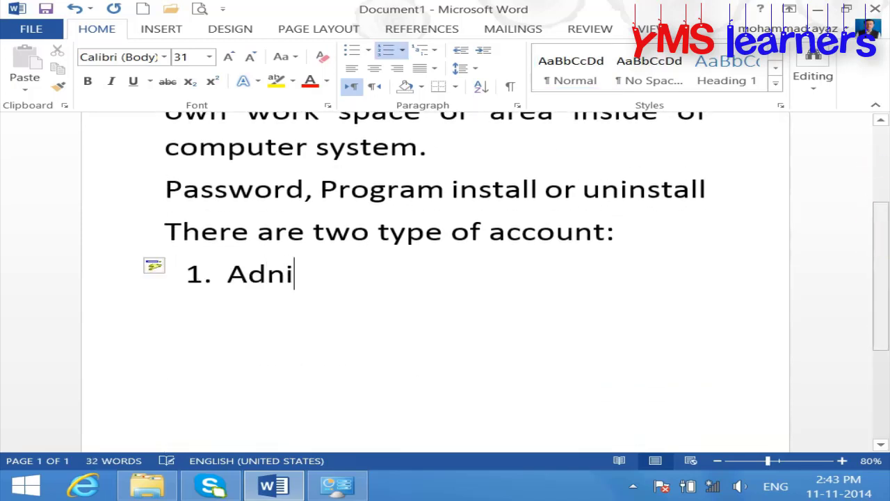
pyautogui.press('BackSpace')
pyautogui.press('BackSpace')
pyautogui.write('ministrar')
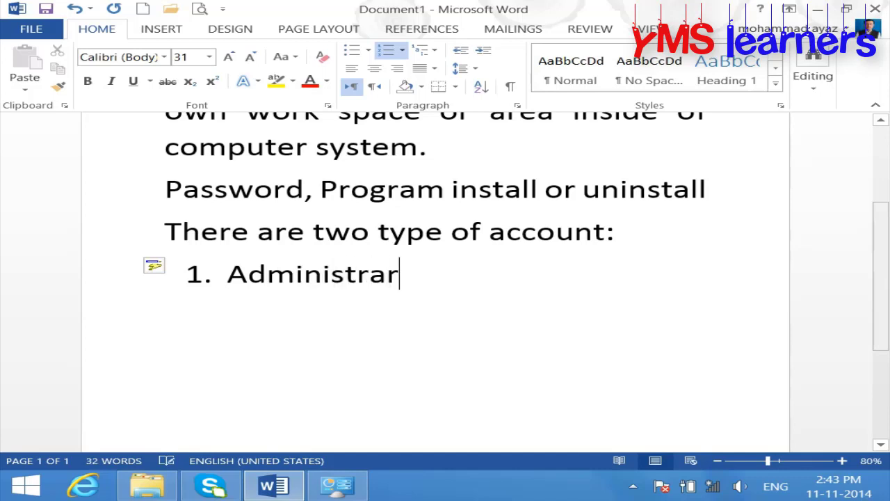
pyautogui.press('BackSpace')
pyautogui.write('tor A')
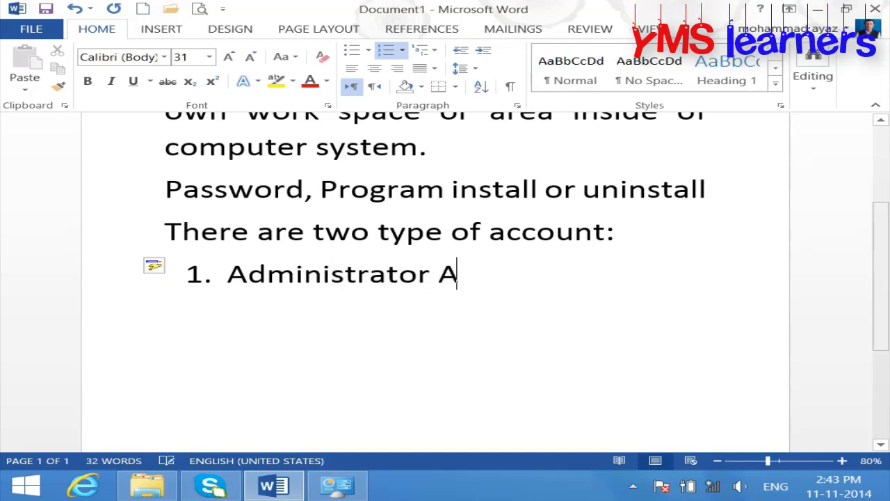
pyautogui.write('ccount')
# Add the second item 'Standard/ Limited Account', end the list, and select each item
pyautogui.press('Return')
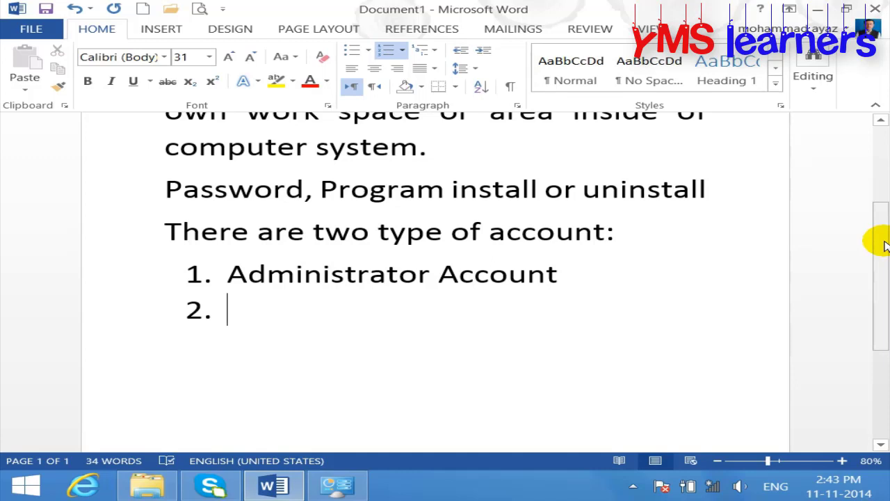
pyautogui.write('Stan')
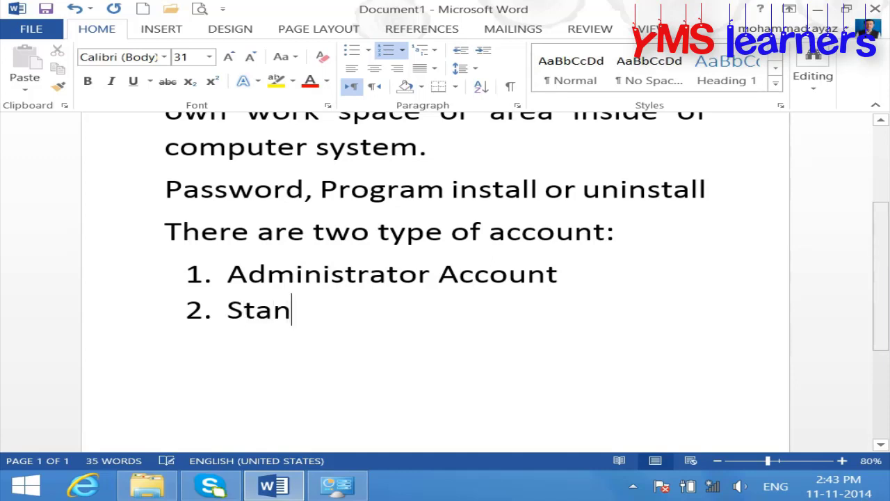
pyautogui.write('dard')
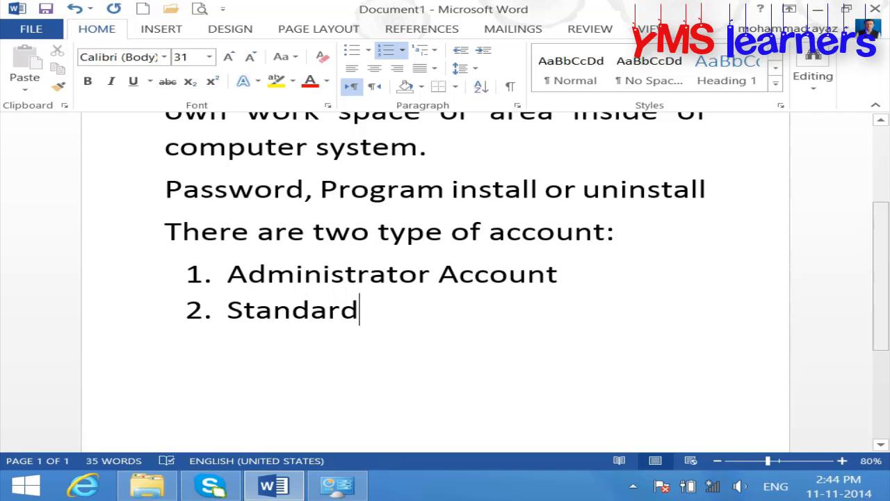
pyautogui.write('/ Li')
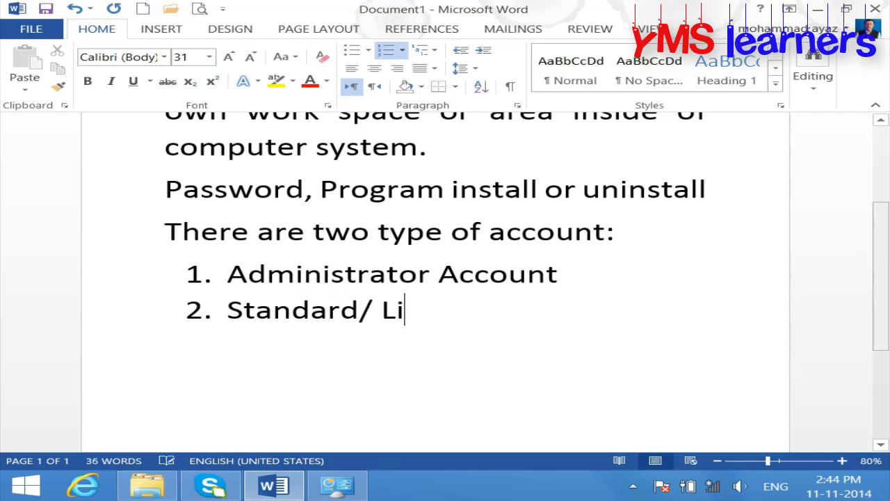
pyautogui.write('mited Acc')
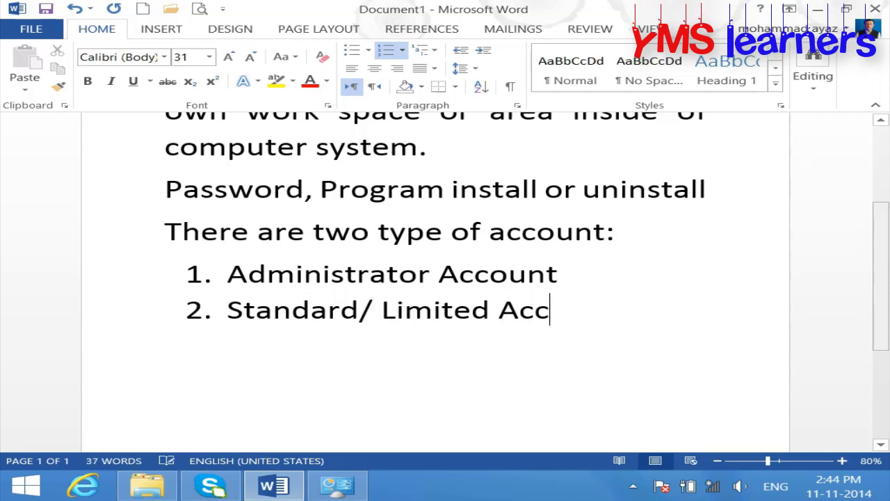
pyautogui.write('ount')
pyautogui.press('Return')
pyautogui.press('Return')
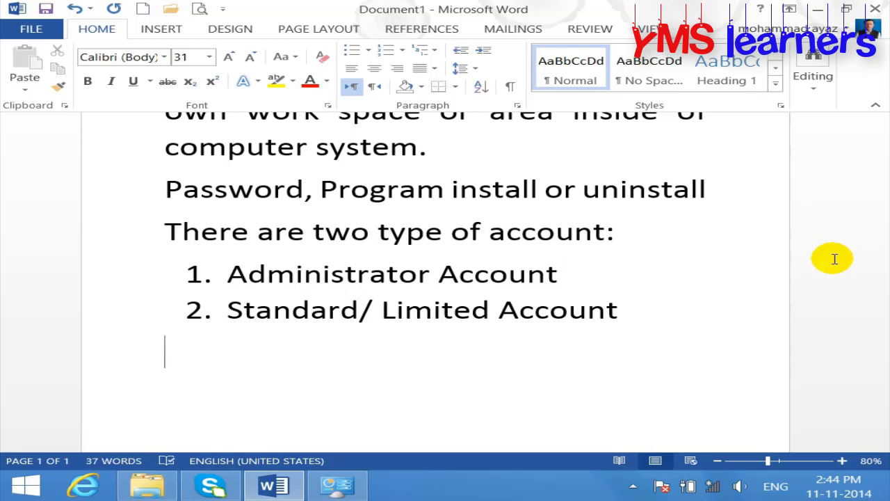
pyautogui.moveTo(612, 277); pyautogui.dragTo(231, 277)
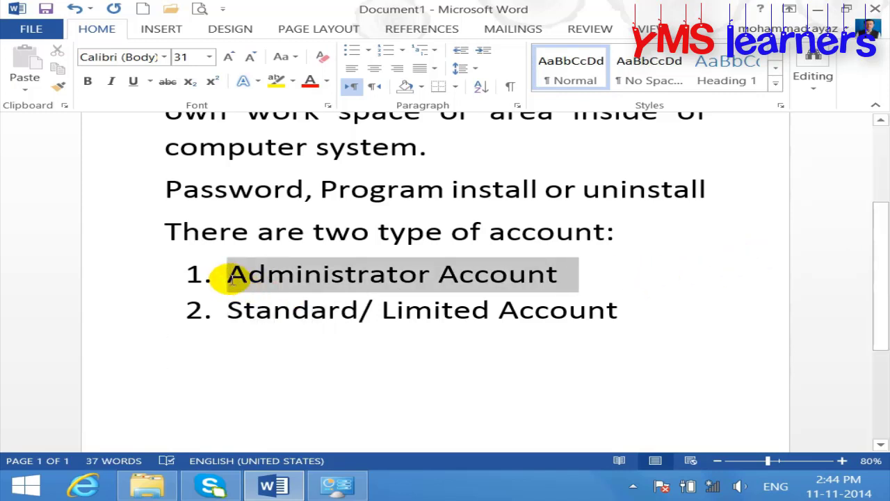
pyautogui.moveTo(643, 313); pyautogui.dragTo(222, 331)
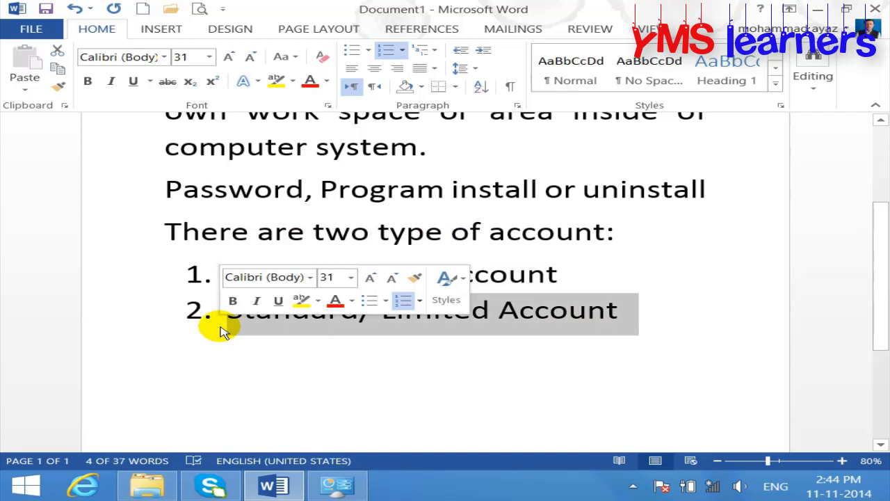
# Append '(all in all)' after 'Administrator Account' in the first list item
pyautogui.click(645, 282)
pyautogui.write('(')
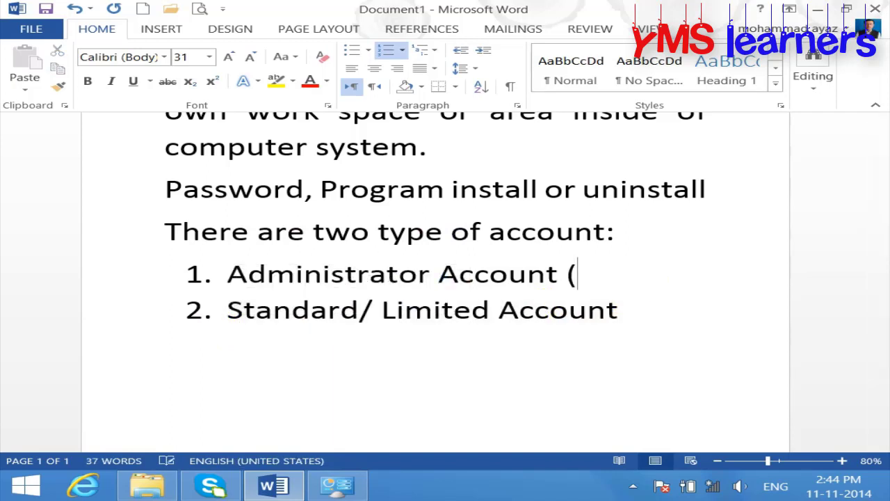
pyautogui.write('all')
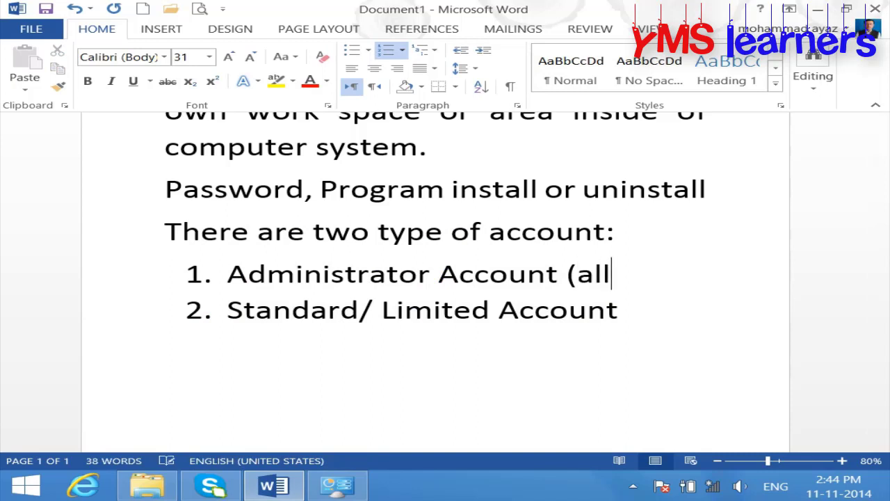
pyautogui.write(' in all)')
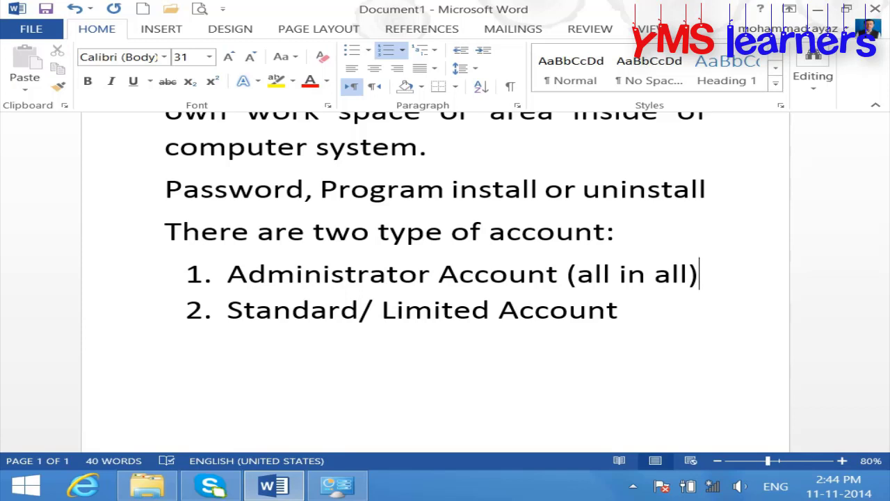
pyautogui.click(835, 473)
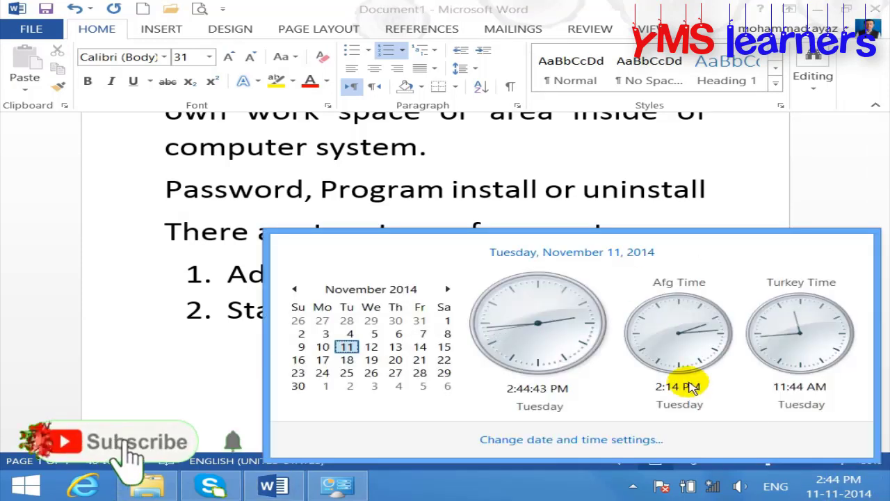
# Switch to Control Panel, view the installed programs in Programs and Features, go back, and close it
pyautogui.click(516, 169)
pyautogui.click(338, 485)
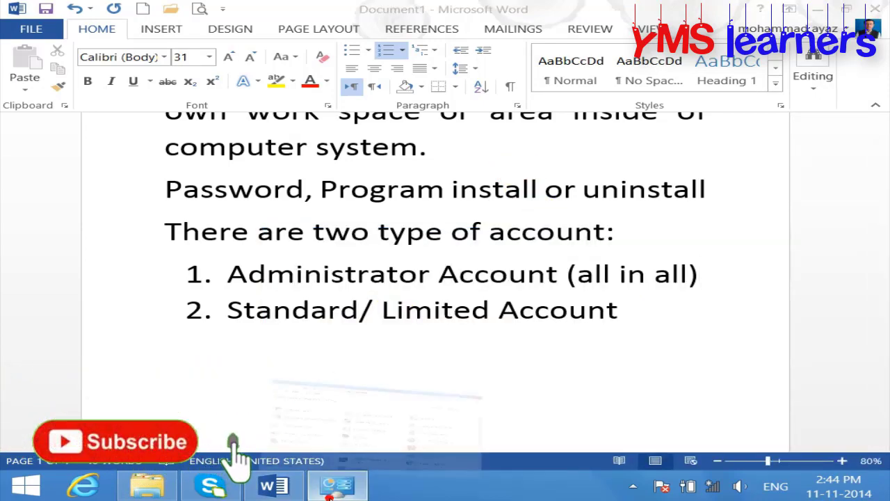
pyautogui.moveTo(880, 244); pyautogui.dragTo(877, 382)
pyautogui.click(423, 275)
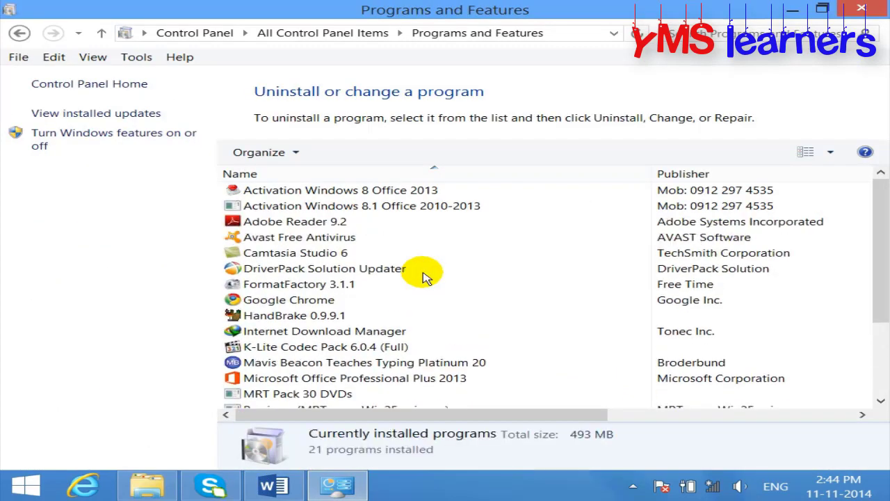
pyautogui.click(20, 34)
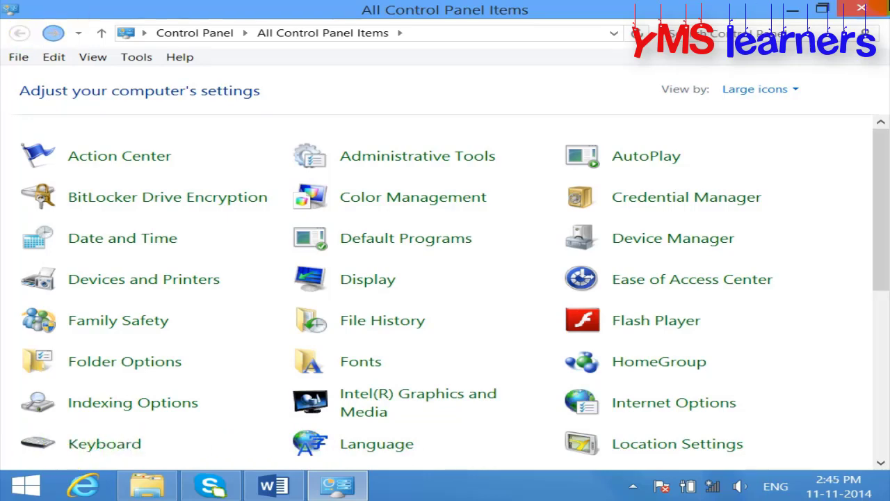
pyautogui.click(866, 7)
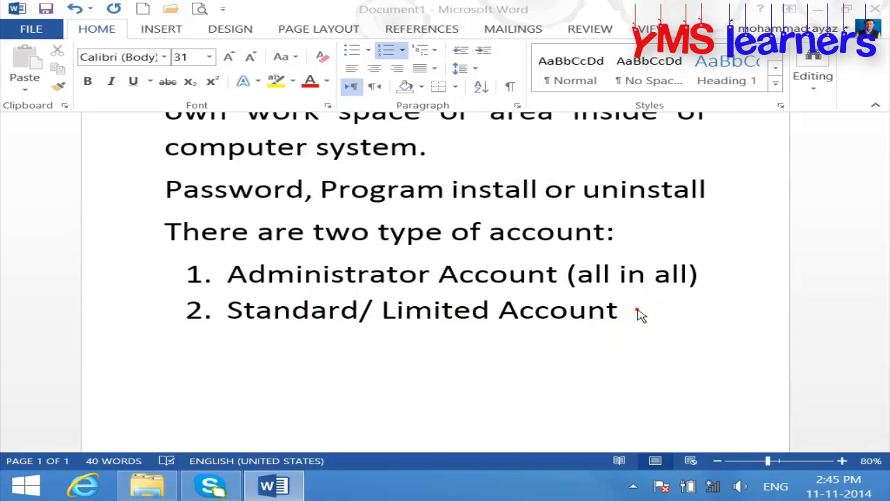
# Highlight the 'Standard/ Limited Account' and 'Administrator Account (all in all)' items, then minimize Word
pyautogui.moveTo(636, 311); pyautogui.dragTo(229, 308)
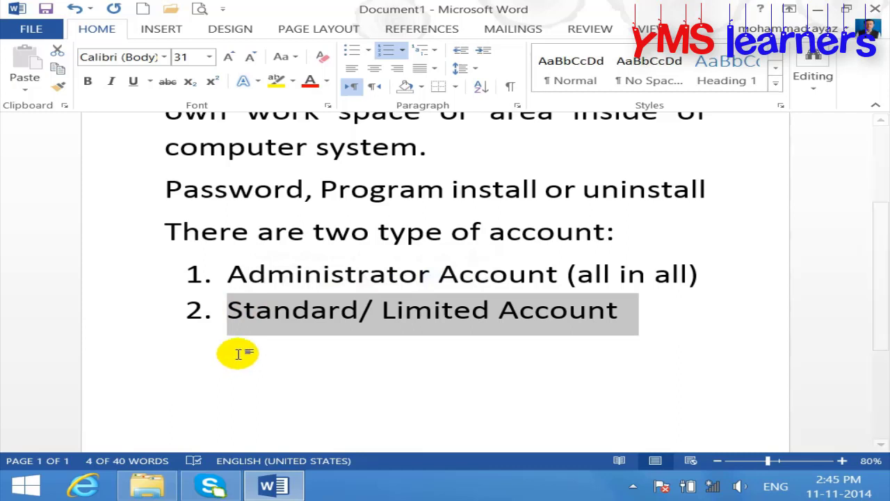
pyautogui.click(703, 299)
pyautogui.moveTo(711, 272); pyautogui.dragTo(234, 275)
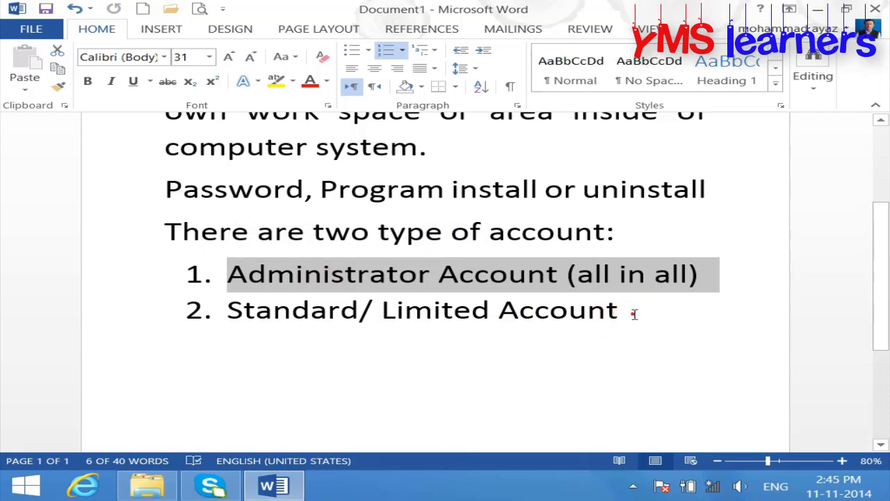
pyautogui.moveTo(631, 313); pyautogui.dragTo(160, 335)
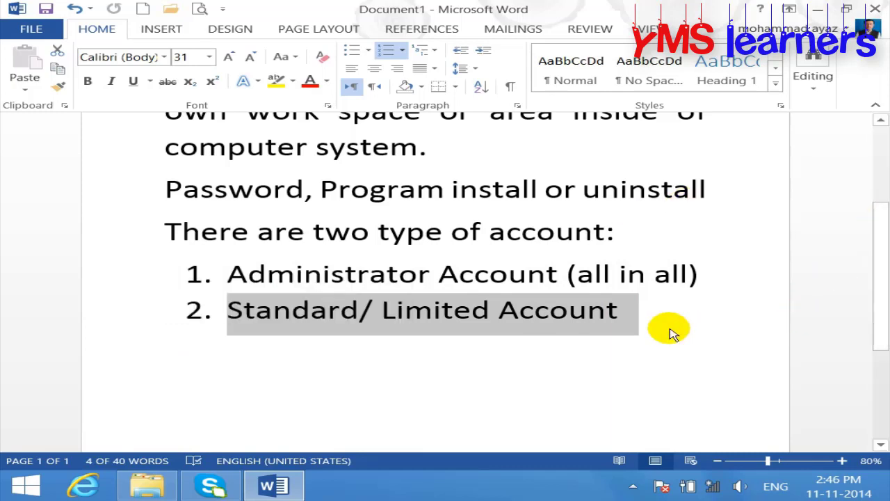
pyautogui.click(818, 9)
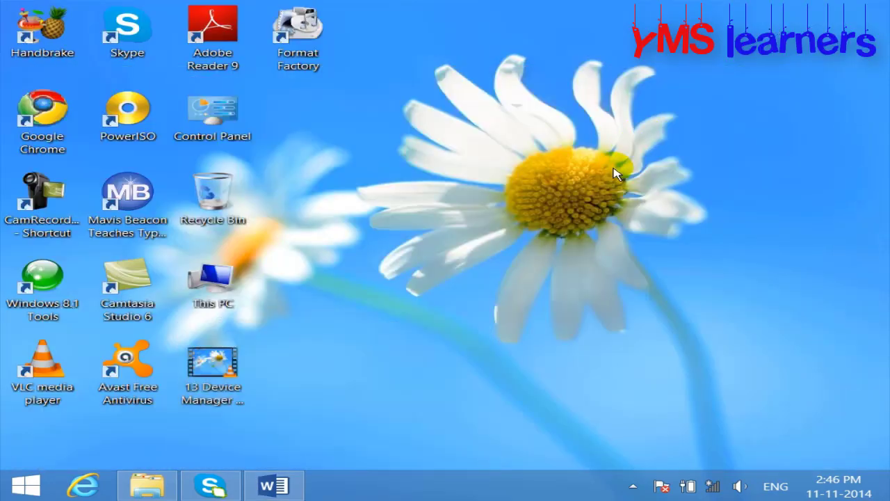
pyautogui.click(11, 482)
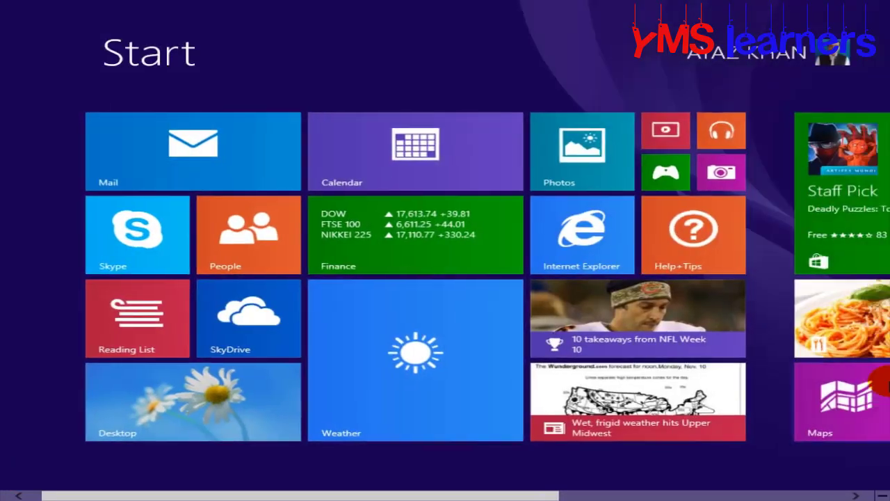
pyautogui.scroll(-5, 885, 443)
pyautogui.click(612, 233)
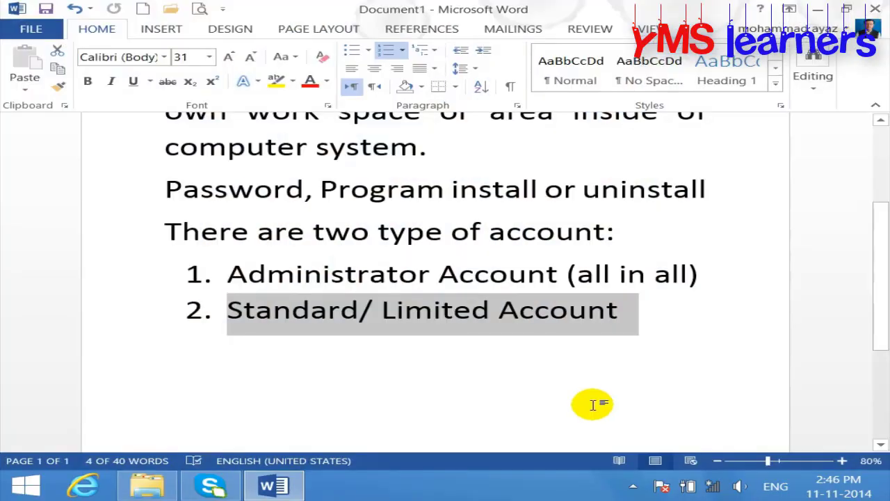
pyautogui.click(11, 481)
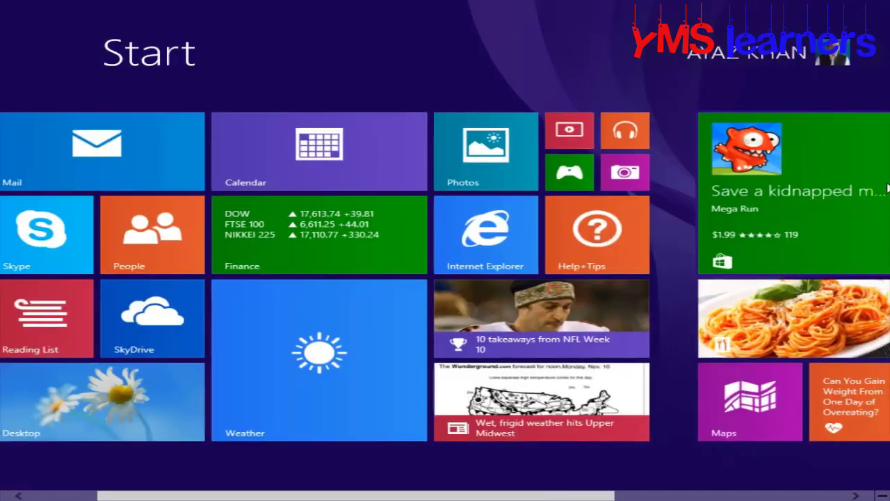
pyautogui.scroll(-5, 880, 292)
pyautogui.press('super')
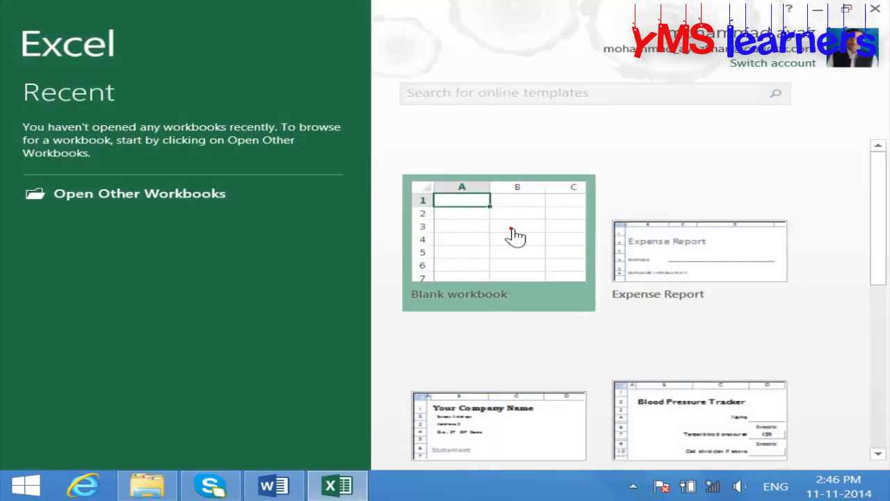
pyautogui.click(516, 236)
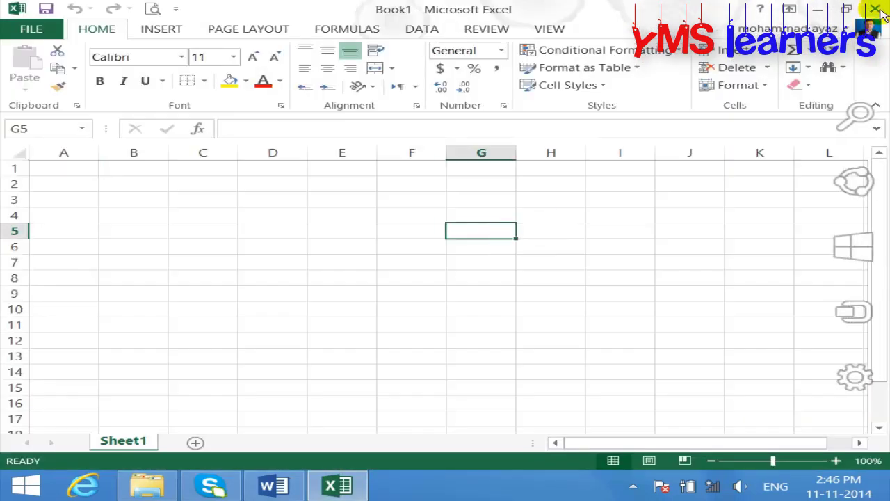
pyautogui.click(875, 8)
pyautogui.click(818, 9)
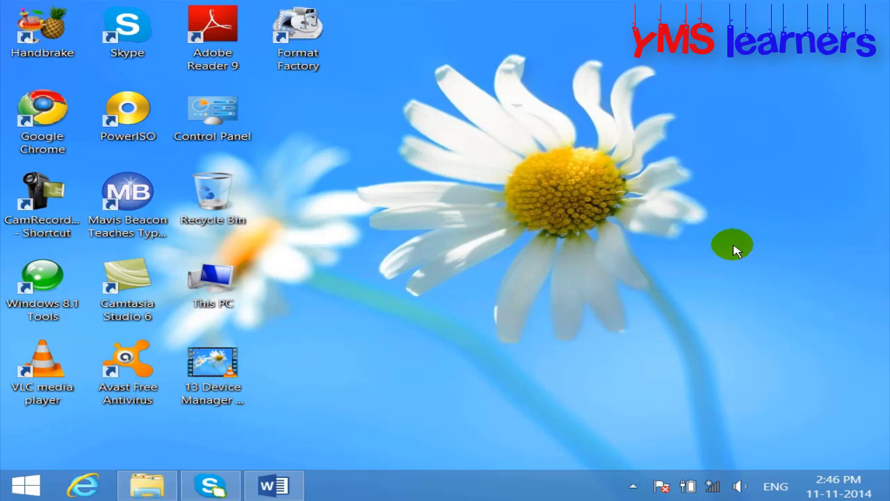
pyautogui.doubleClick(221, 277)
pyautogui.doubleClick(374, 247)
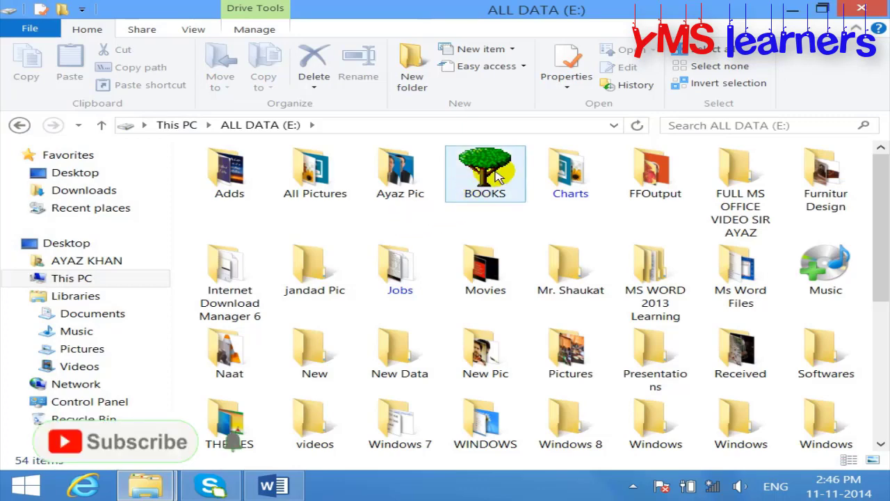
pyautogui.moveTo(495, 178)
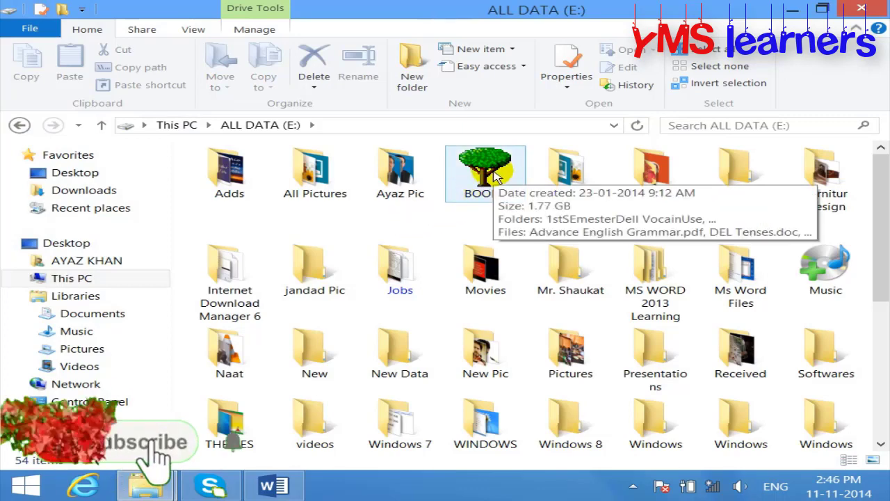
pyautogui.rightClick(495, 177)
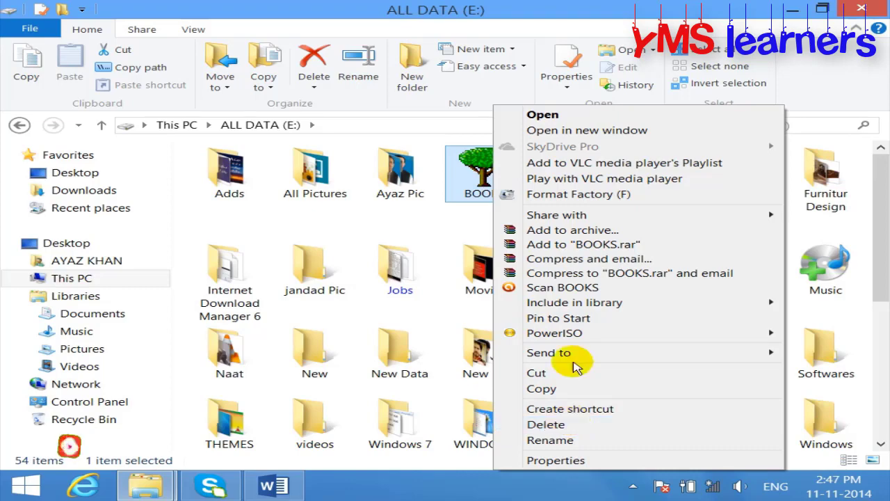
pyautogui.click(595, 11)
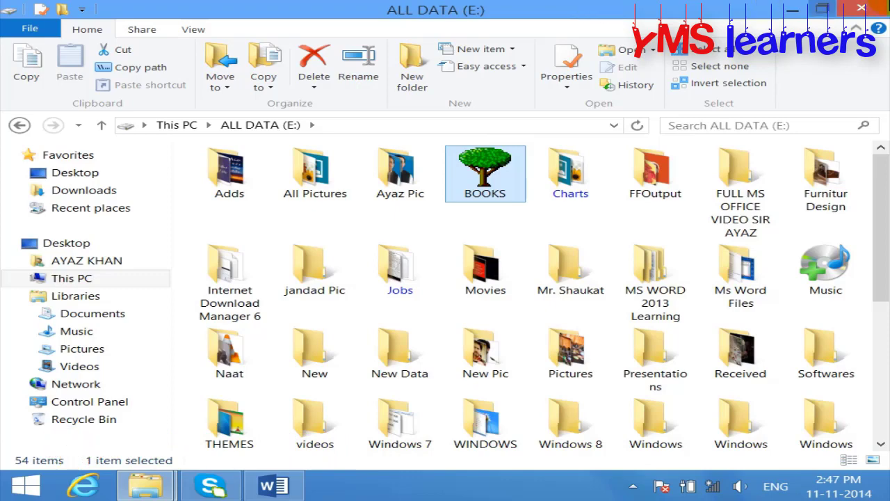
pyautogui.click(889, 499)
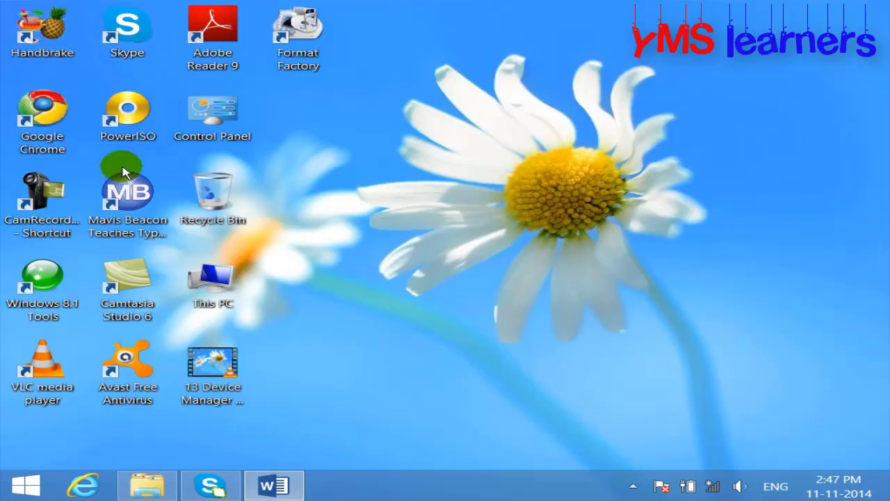
pyautogui.doubleClick(209, 274)
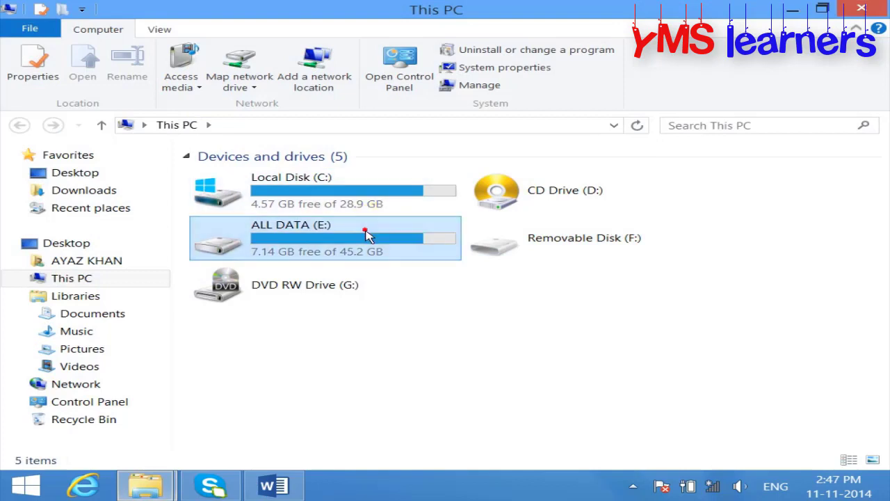
pyautogui.doubleClick(366, 232)
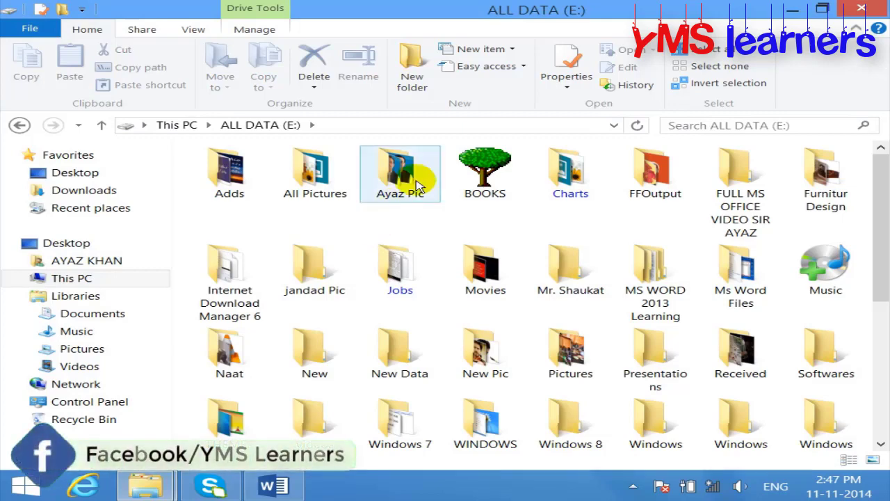
pyautogui.click(866, 9)
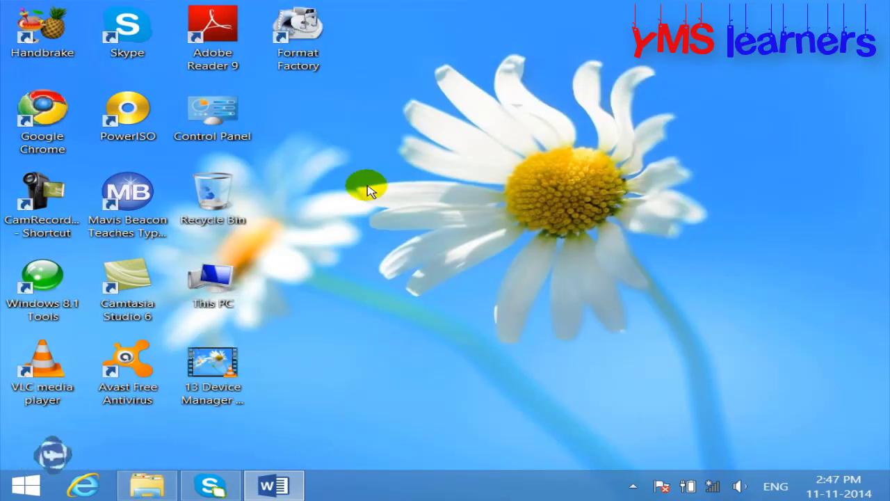
# Refresh the desktop twice from its right-click menu
pyautogui.rightClick(369, 189)
pyautogui.click(426, 241)
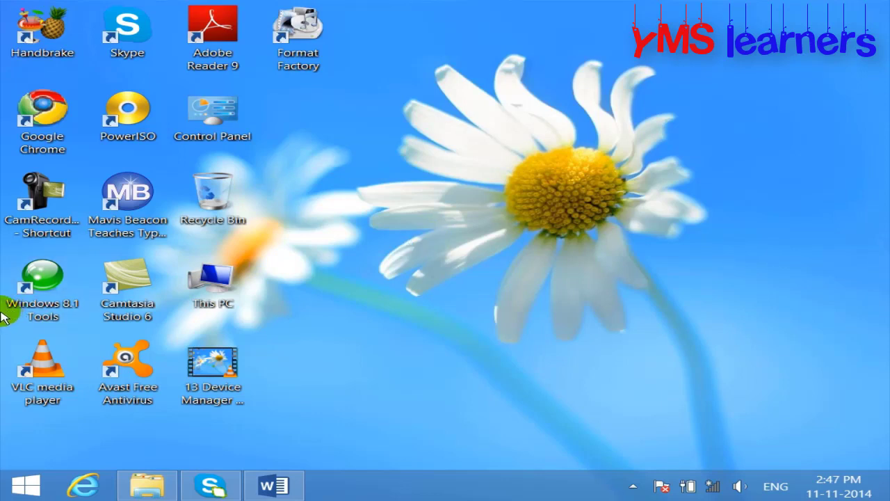
pyautogui.rightClick(391, 185)
pyautogui.click(457, 240)
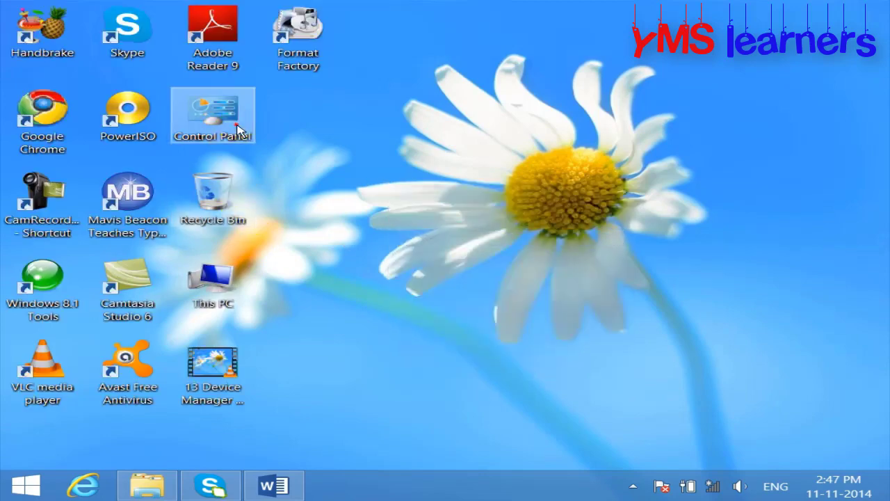
# Open Control Panel, visit the Start screen and desktop, then return to Word
pyautogui.doubleClick(212, 115)
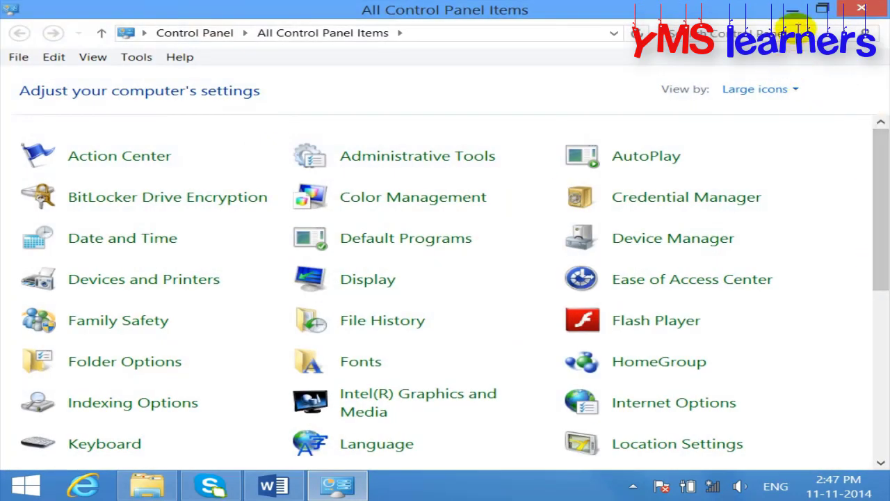
pyautogui.click(21, 487)
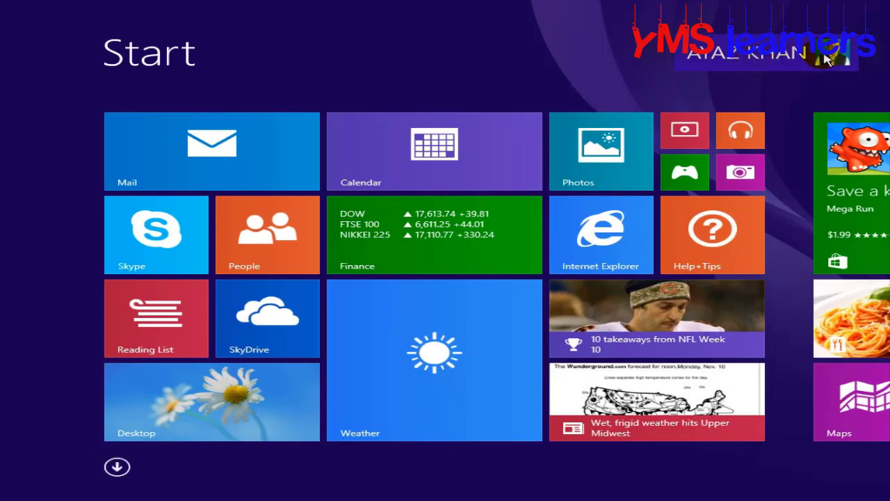
pyautogui.click(185, 420)
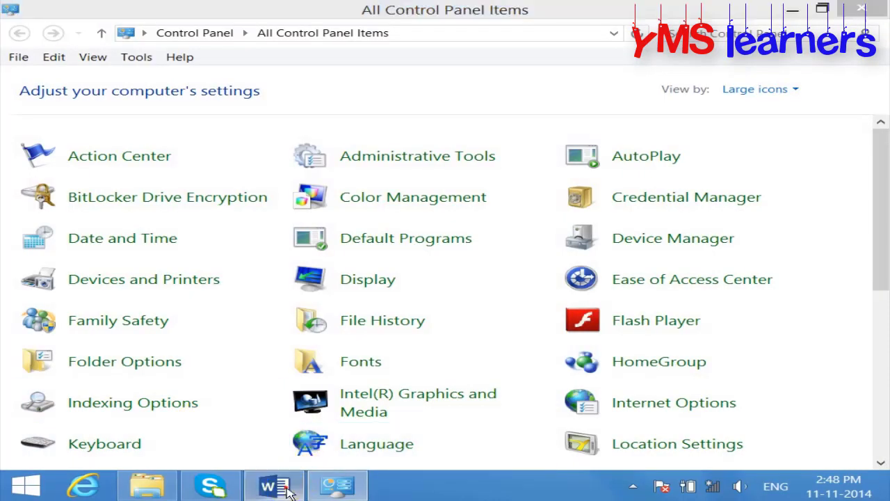
pyautogui.click(278, 485)
# Add 'Local admin' and 'Microsoft account' lines below the numbered account list
pyautogui.click(630, 328)
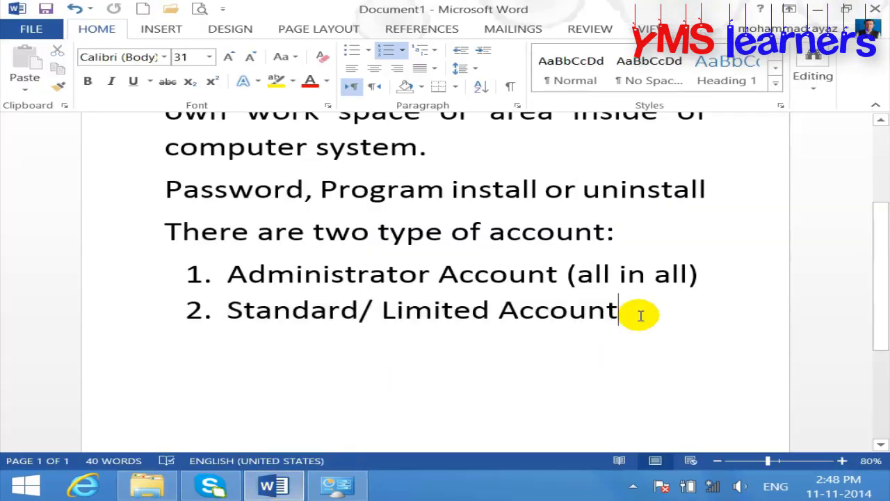
pyautogui.press('Return')
pyautogui.press('Return')
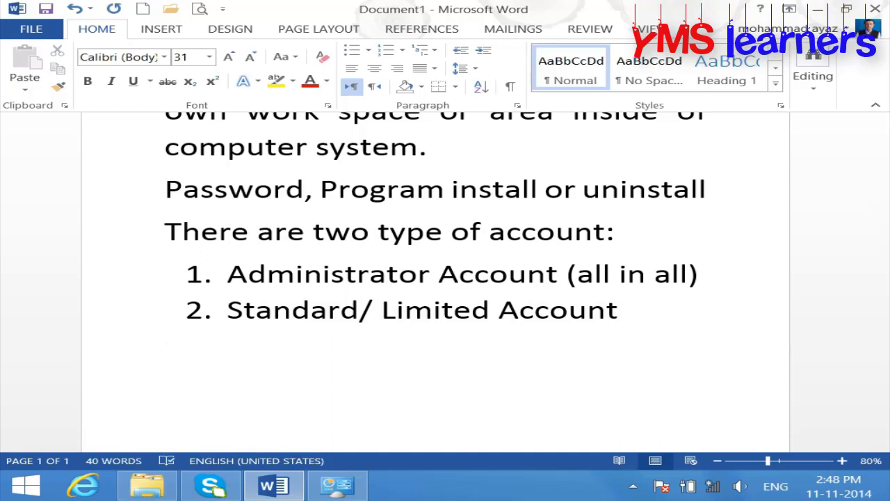
pyautogui.write('locall')
pyautogui.press('BackSpace')
pyautogui.write('a')
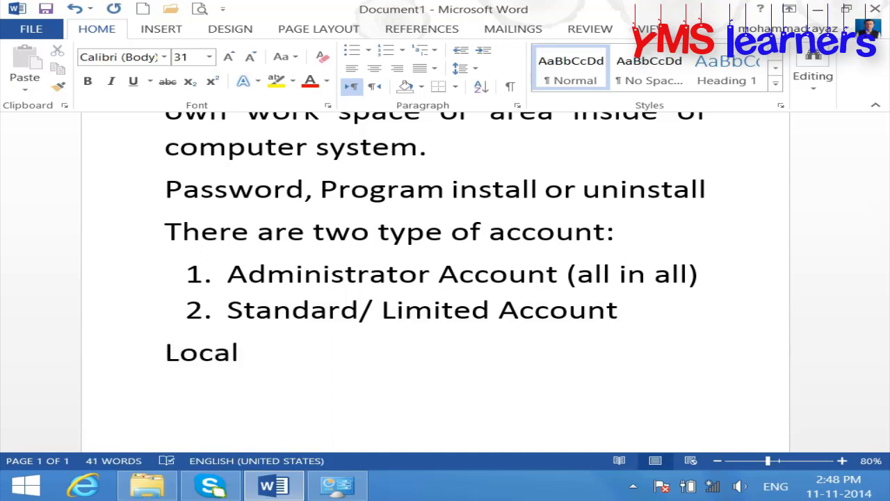
pyautogui.write('dmin')
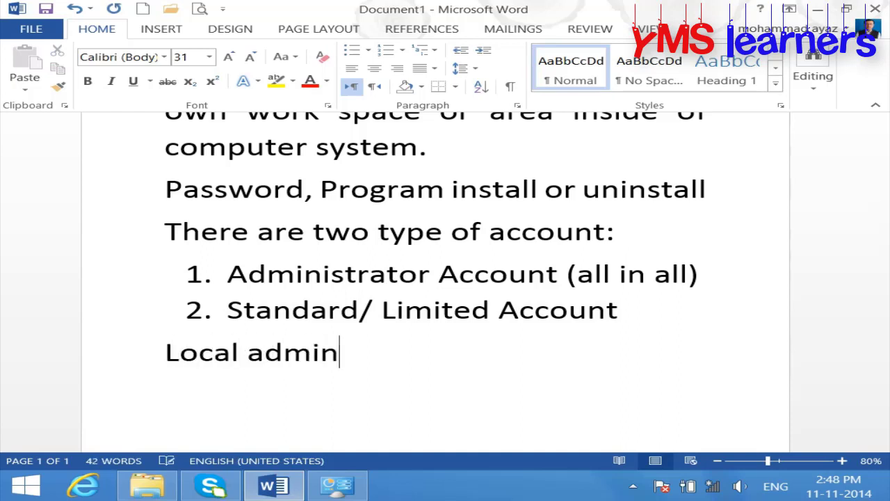
pyautogui.press('Return')
pyautogui.write('microso')
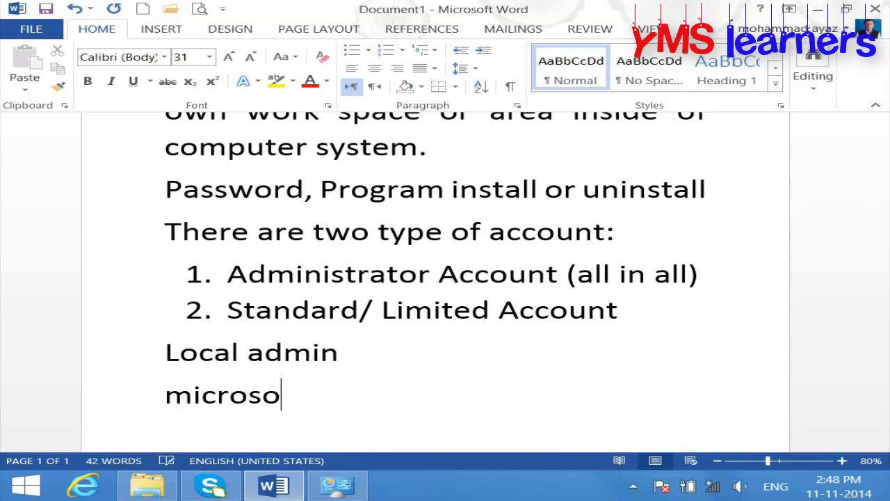
pyautogui.write('ft account')
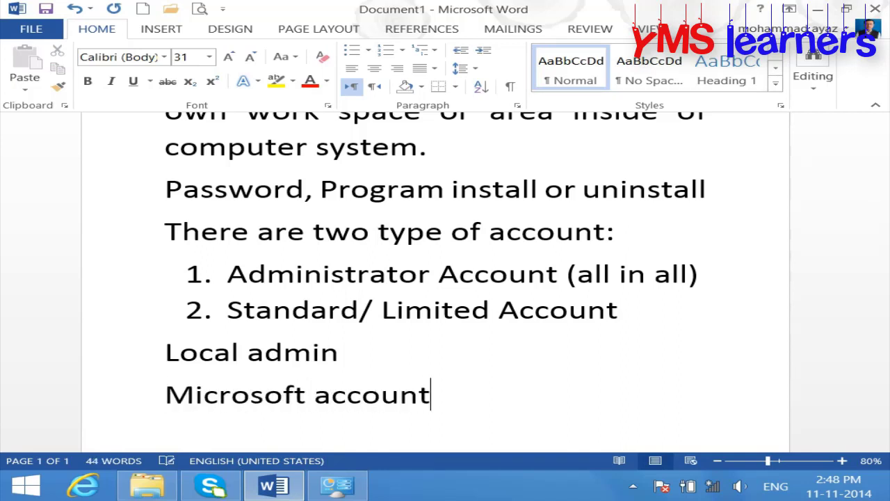
pyautogui.press('Return')
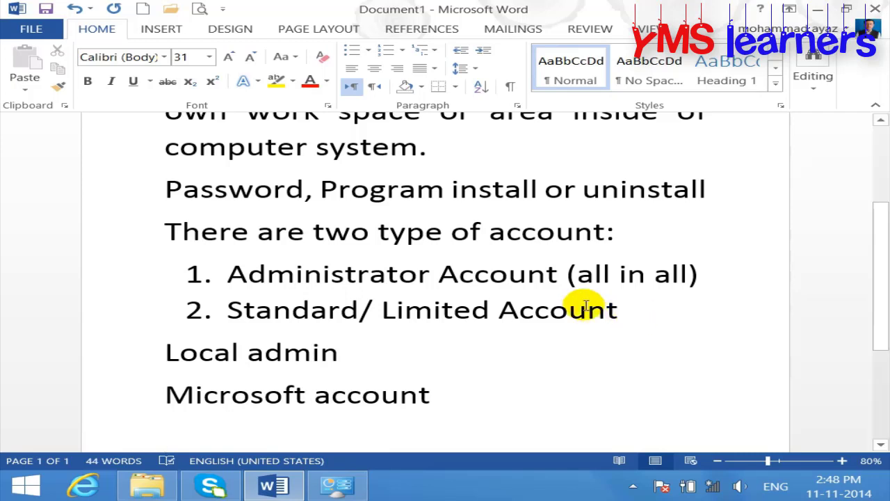
# Append 'Account (Computer)' and '(Internet)' to those lines, select them, and return to Control Panel
pyautogui.click(474, 346)
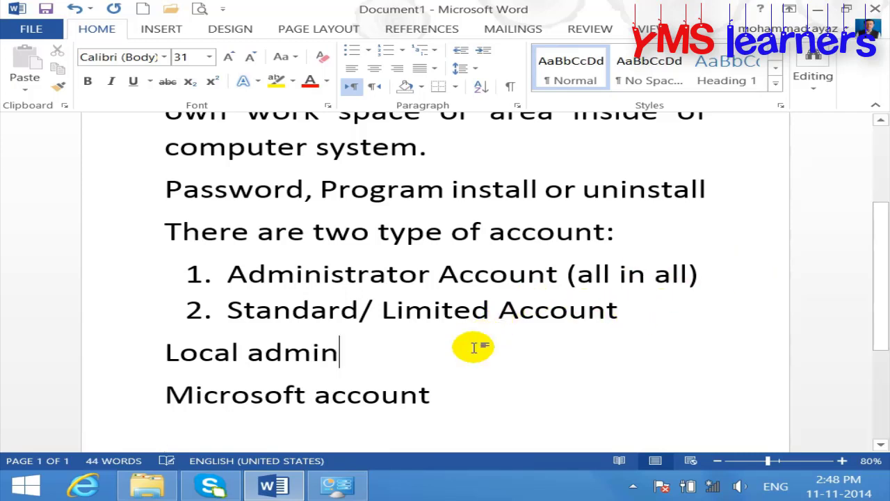
pyautogui.write('Accoun')
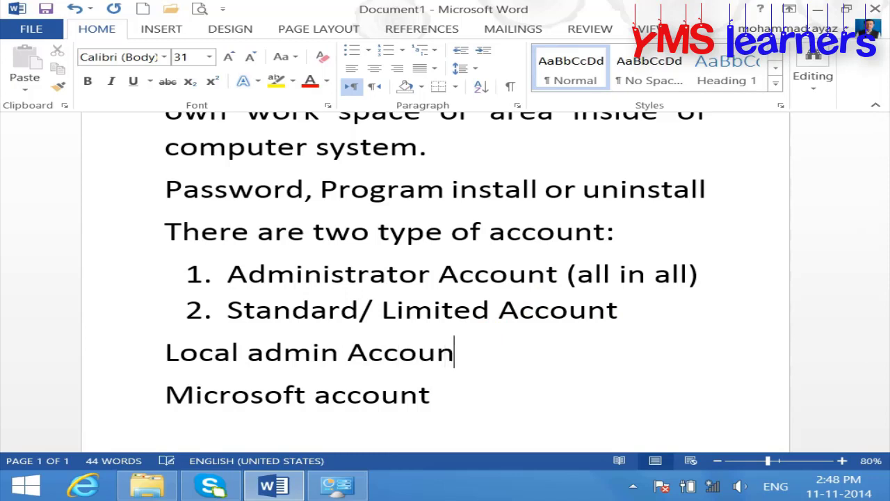
pyautogui.write('t (Computer')
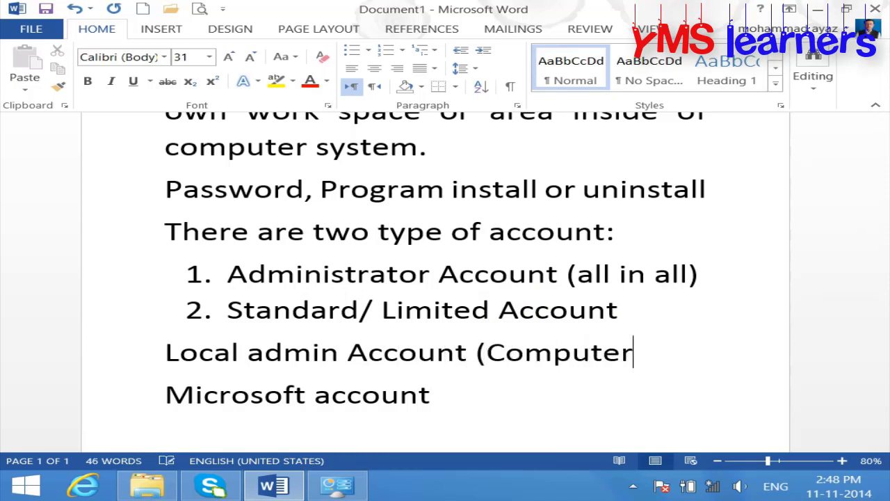
pyautogui.write(')')
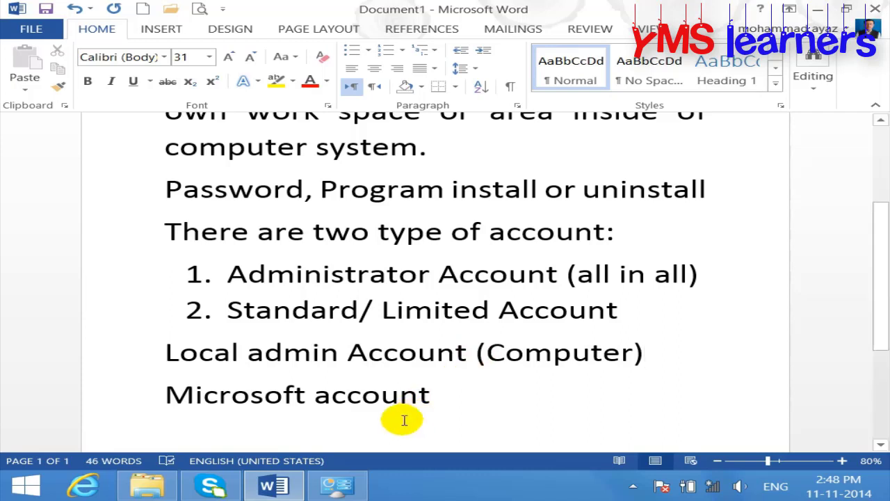
pyautogui.click(465, 397)
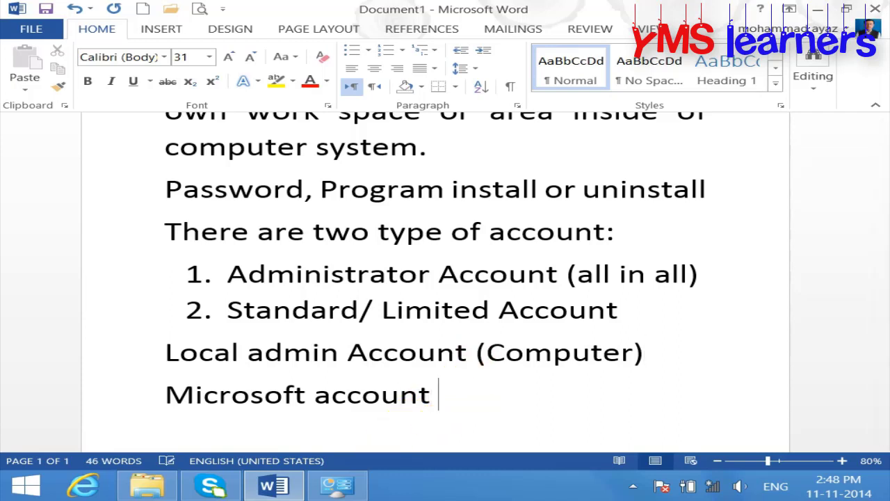
pyautogui.write('(Internet')
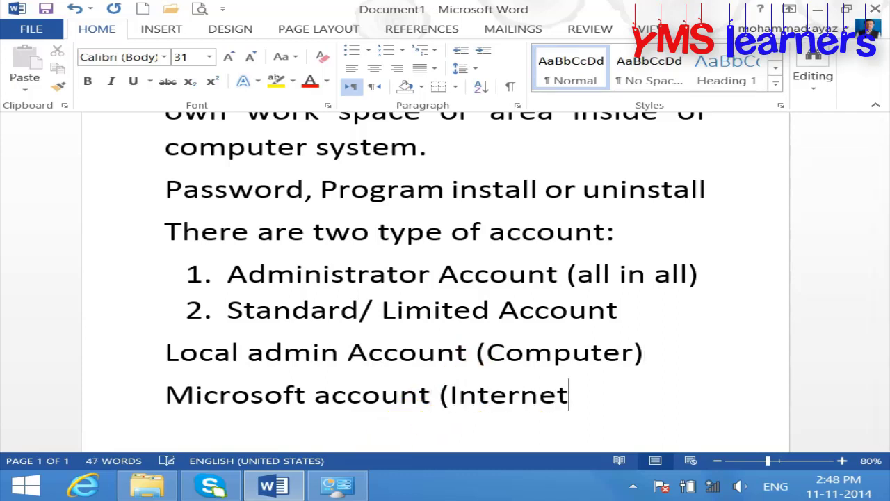
pyautogui.write(')')
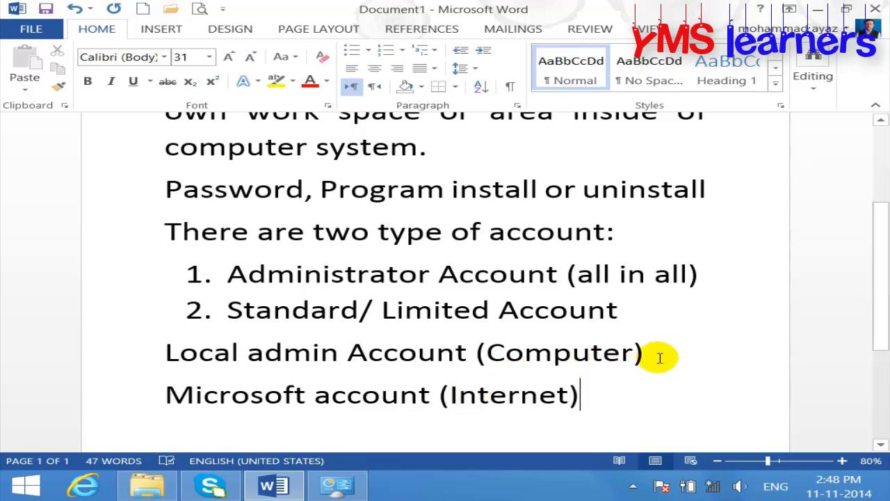
pyautogui.moveTo(660, 357); pyautogui.dragTo(137, 368)
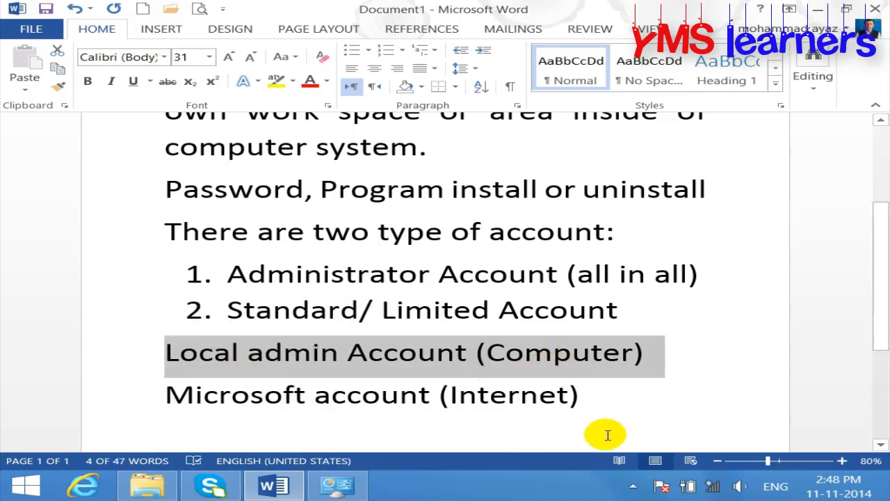
pyautogui.moveTo(622, 407); pyautogui.dragTo(172, 408)
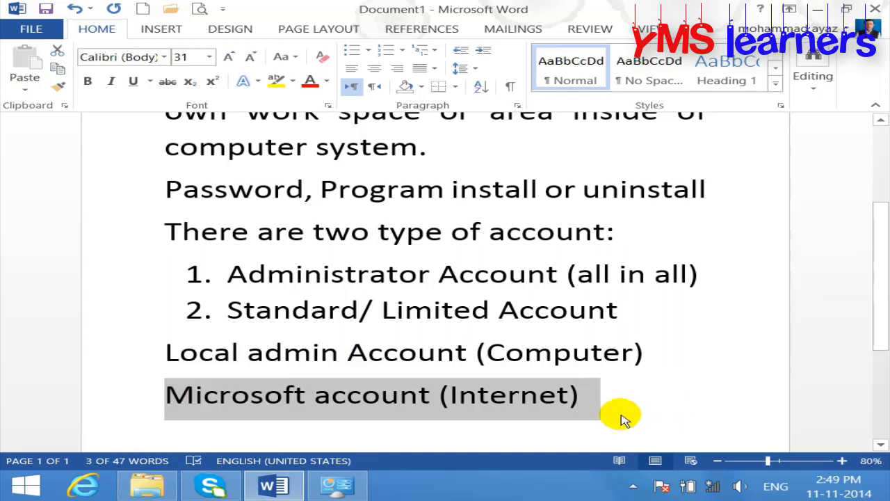
pyautogui.click(818, 8)
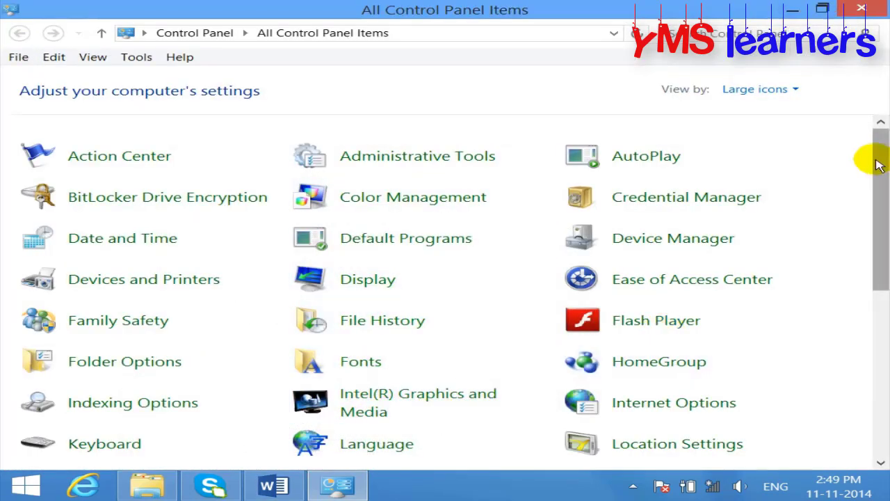
# Open User Accounts from Control Panel and go to the account's page in PC settings
pyautogui.moveTo(874, 159); pyautogui.dragTo(882, 388)
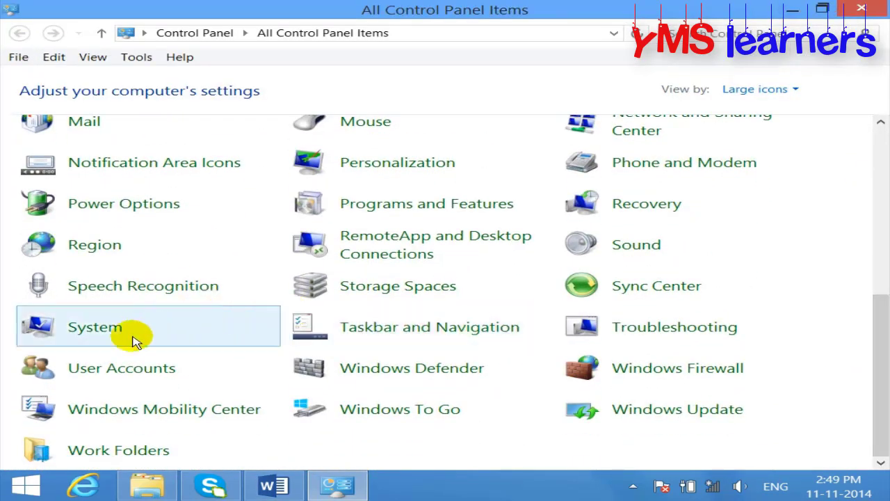
pyautogui.click(128, 371)
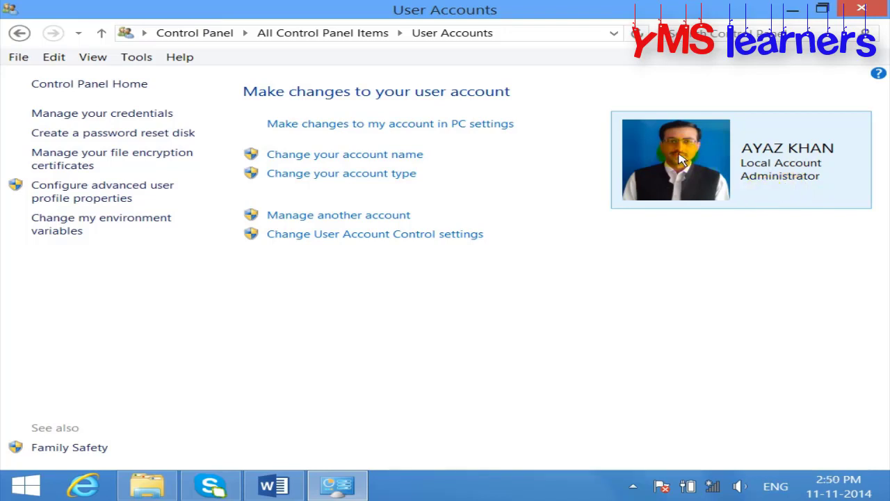
pyautogui.click(360, 131)
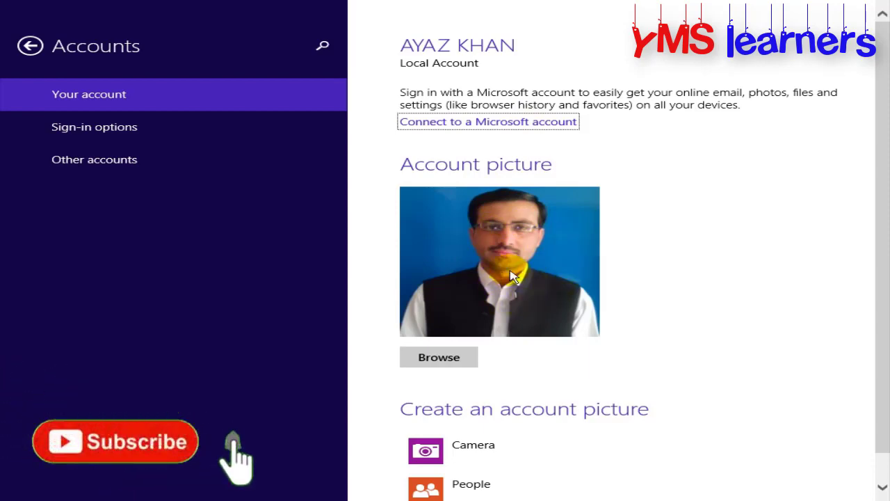
# Set the account picture to the pilot photo from ALL DATA (E:) > New Pic
pyautogui.click(447, 358)
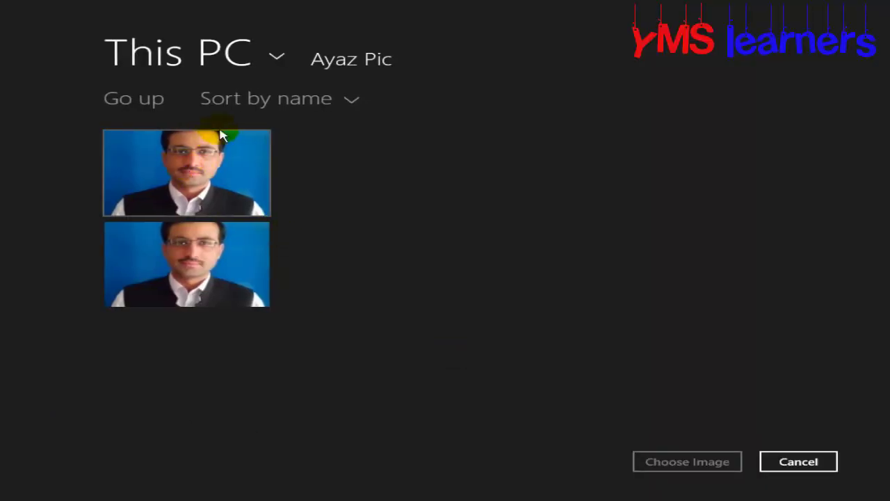
pyautogui.click(276, 60)
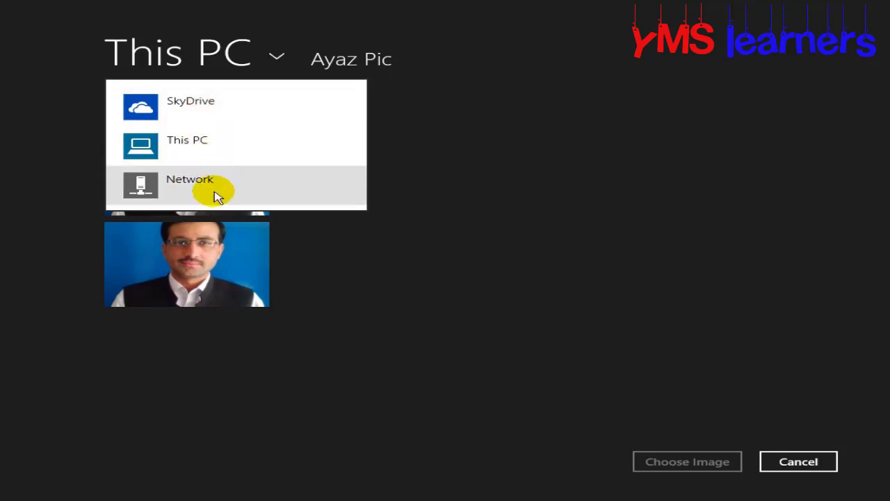
pyautogui.click(216, 149)
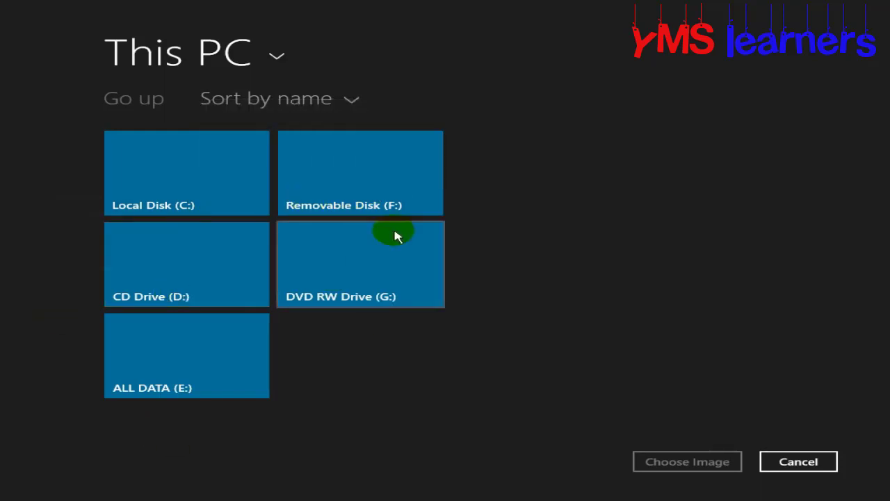
pyautogui.click(223, 355)
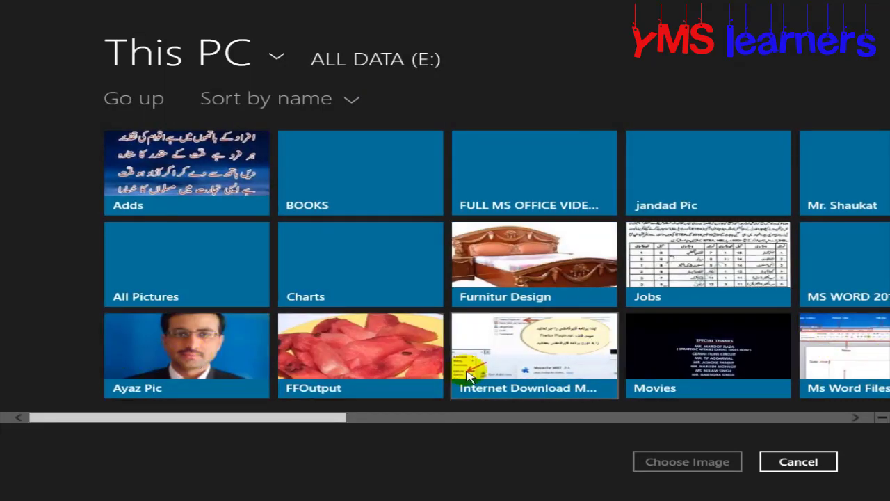
pyautogui.moveTo(215, 417); pyautogui.dragTo(583, 447)
pyautogui.click(178, 260)
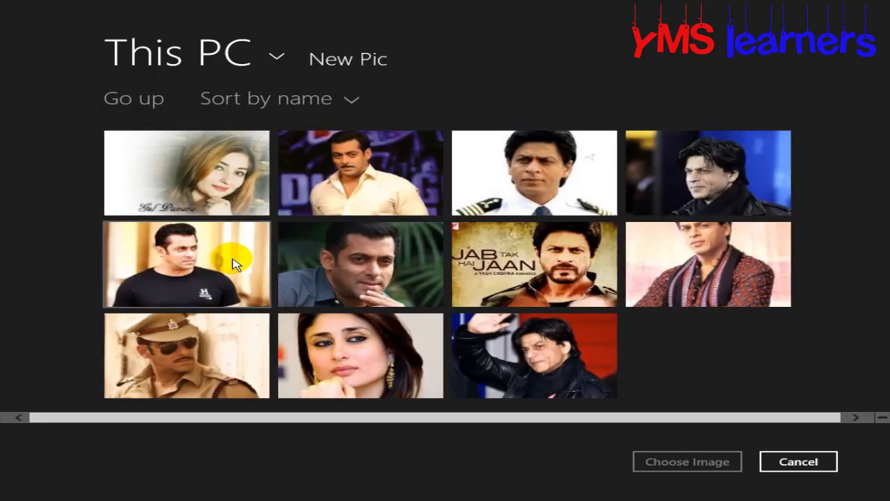
pyautogui.moveTo(236, 264)
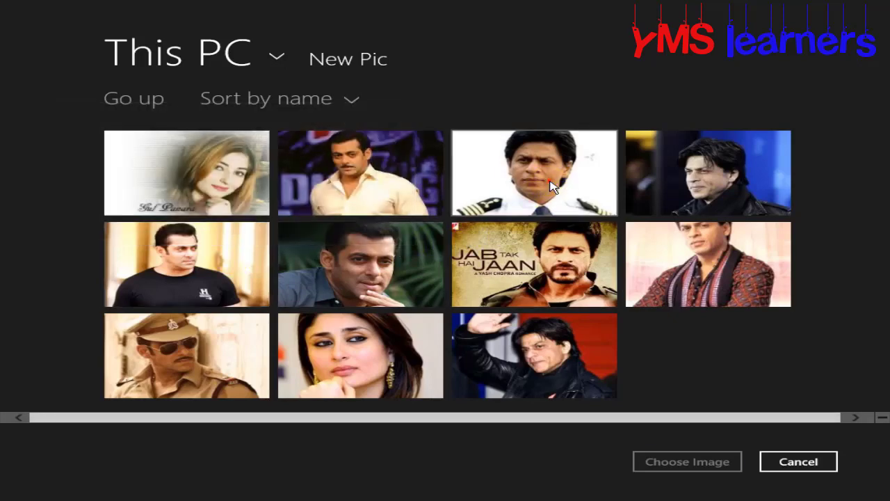
pyautogui.click(546, 182)
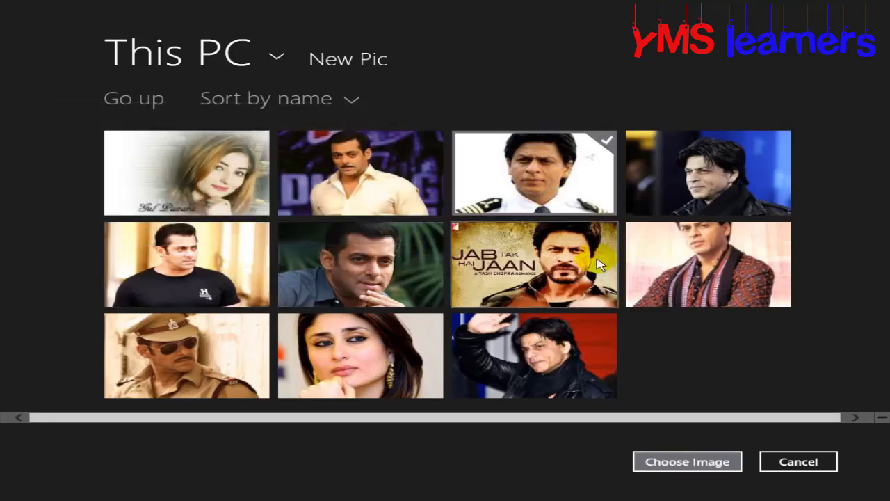
pyautogui.click(698, 462)
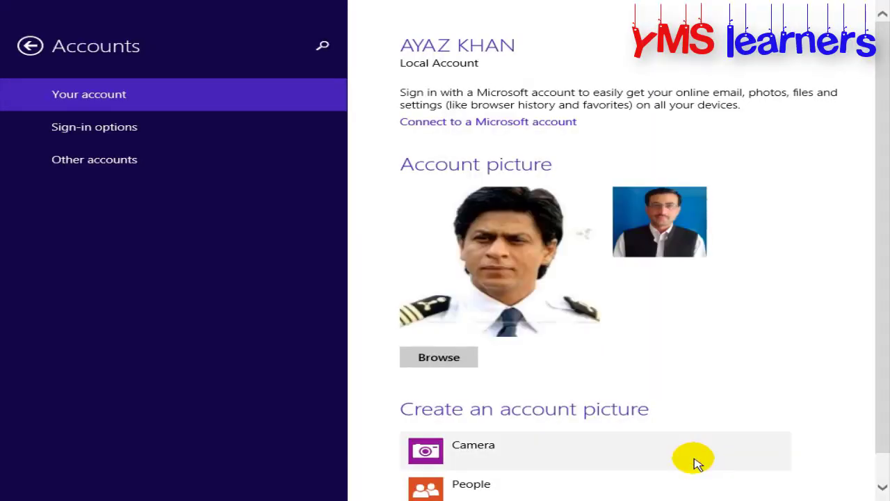
pyautogui.click(678, 238)
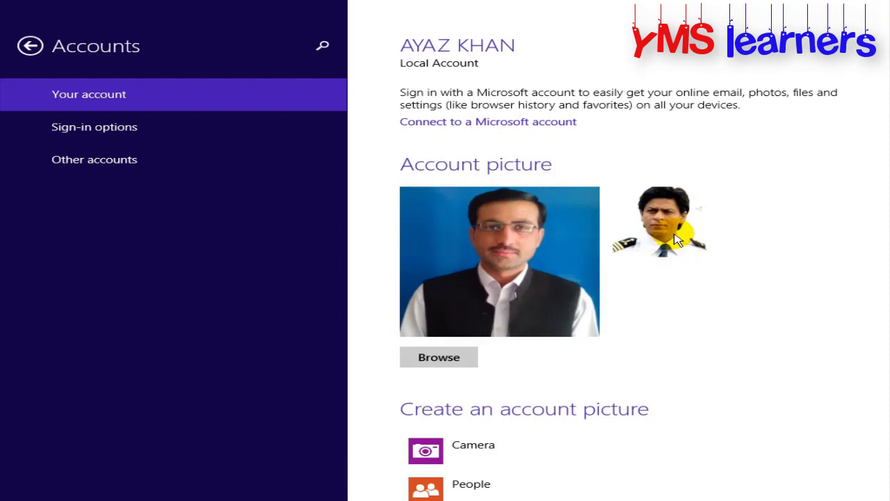
pyautogui.click(679, 239)
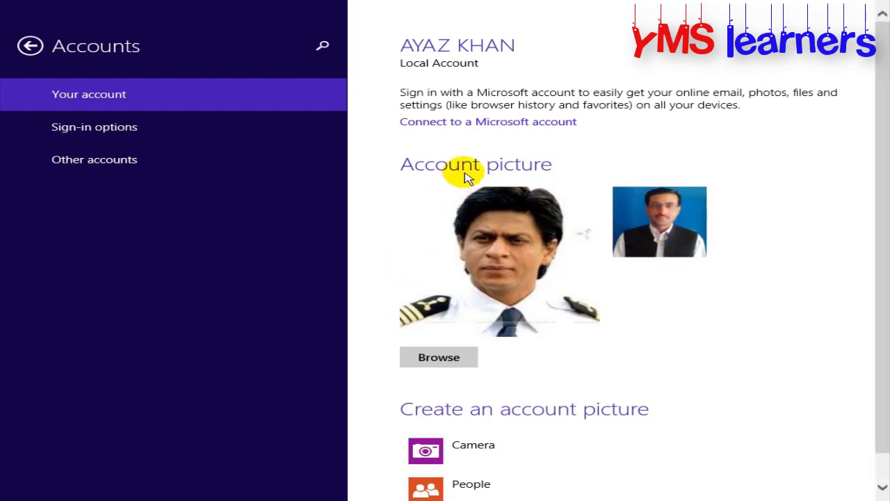
pyautogui.click(883, 285)
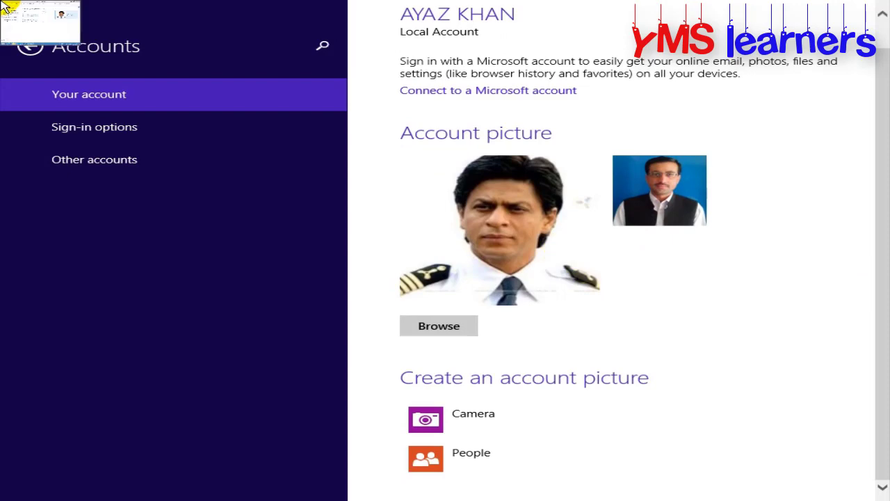
pyautogui.click(7, 9)
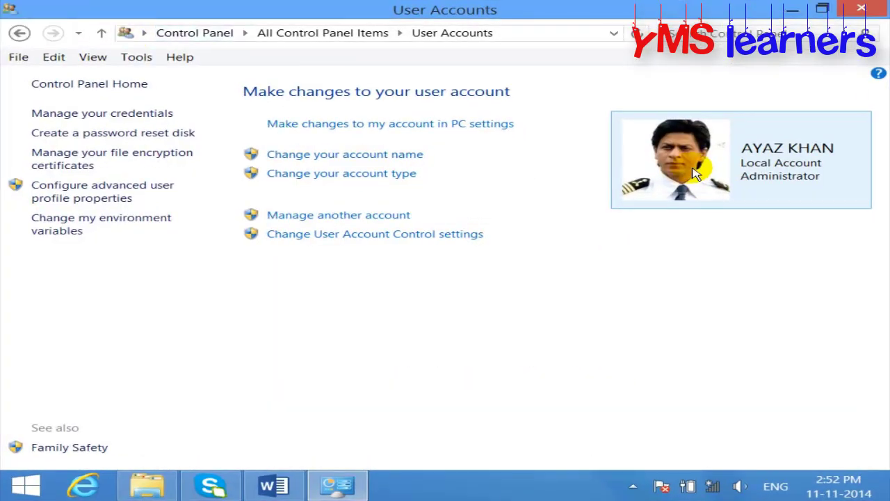
pyautogui.click(7, 9)
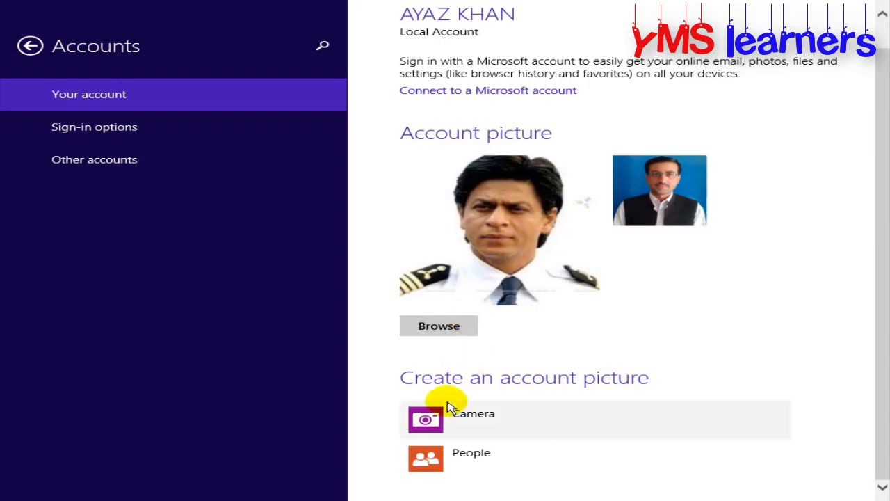
# Try the Camera picture option twice, then open People to create a picture from contacts
pyautogui.click(434, 422)
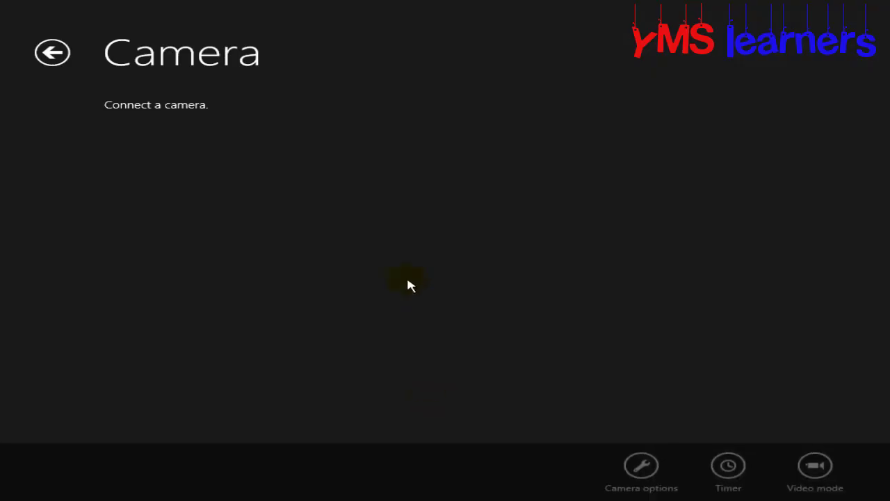
pyautogui.click(155, 105)
pyautogui.click(62, 60)
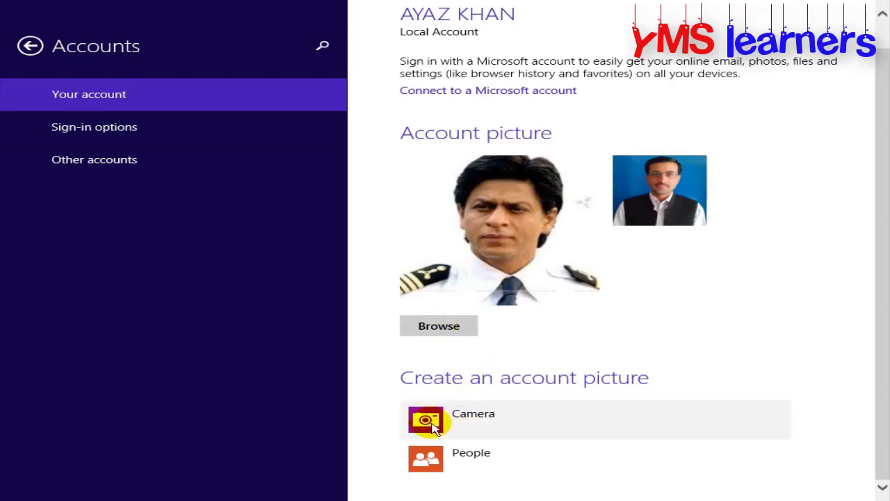
pyautogui.click(433, 426)
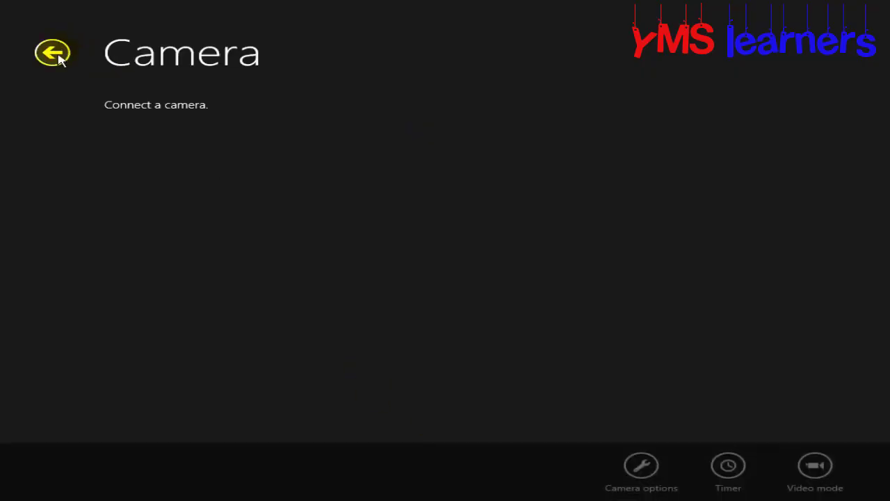
pyautogui.click(50, 53)
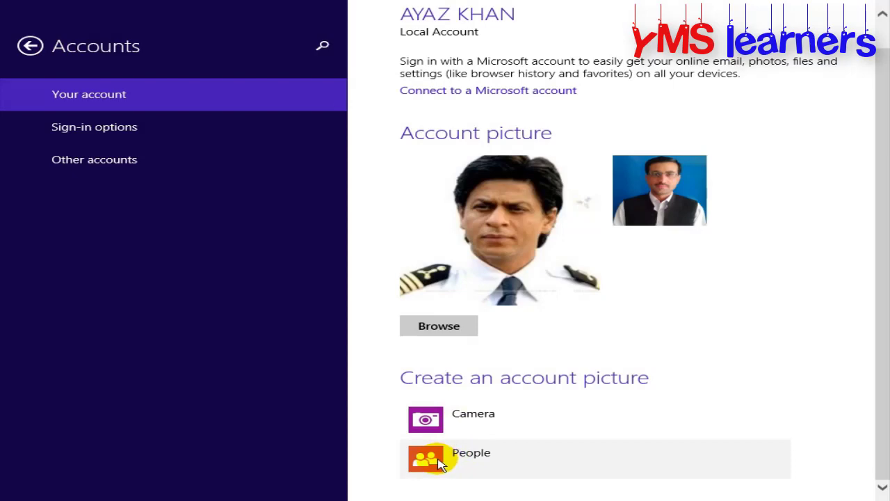
pyautogui.click(439, 462)
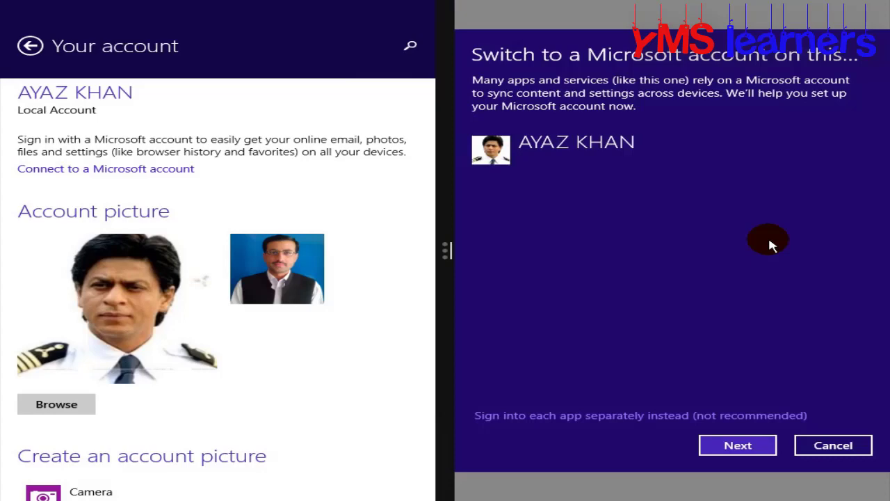
# Switch between the desktop User Accounts window and the Word notes on accounts
pyautogui.click(294, 96)
pyautogui.click(5, 6)
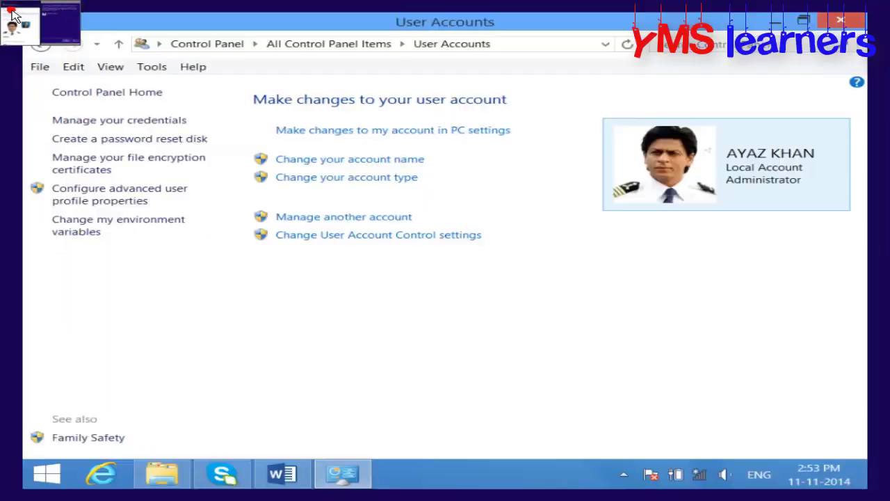
pyautogui.click(614, 398)
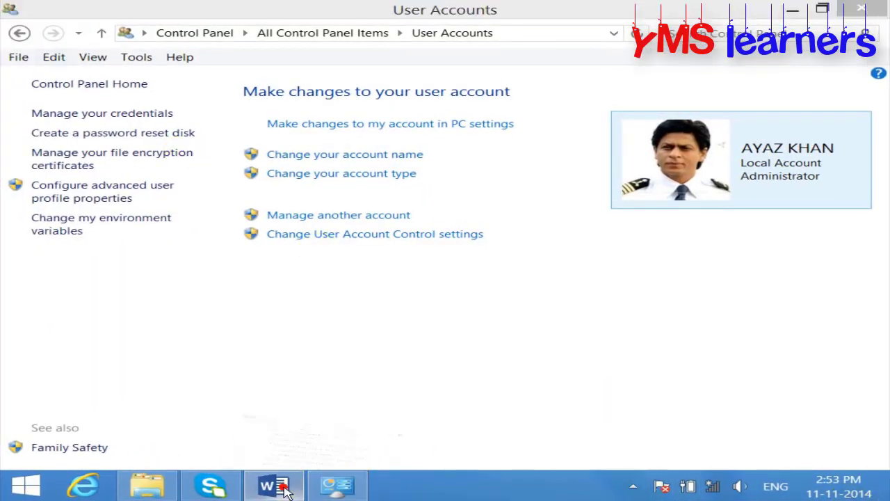
pyautogui.click(275, 485)
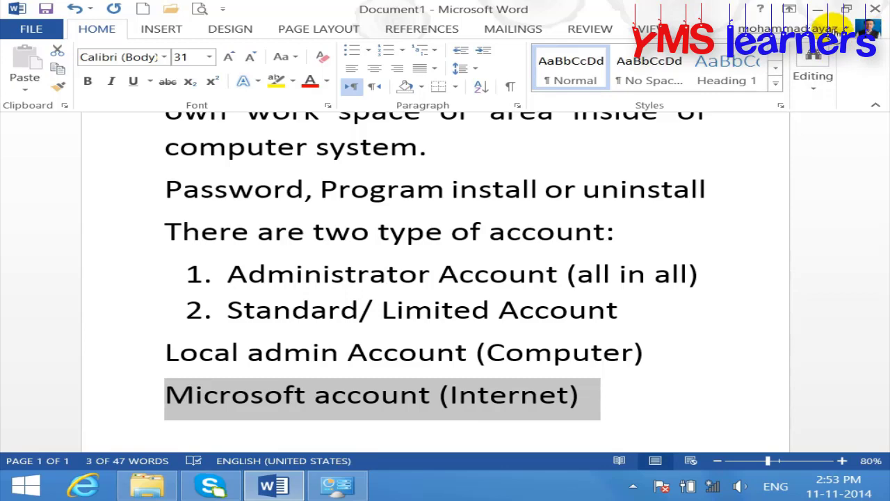
pyautogui.moveTo(335, 494)
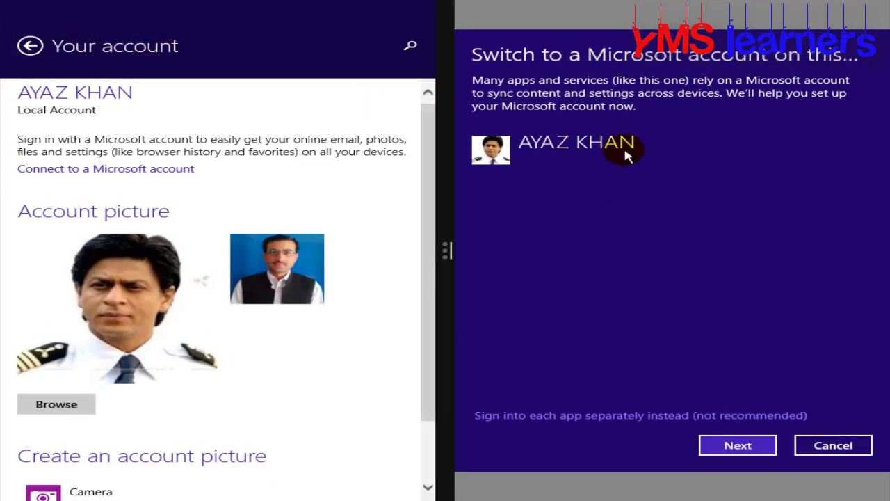
# Proceed with the Microsoft account switch, close the failed People app, and maximize PC settings
pyautogui.click(751, 452)
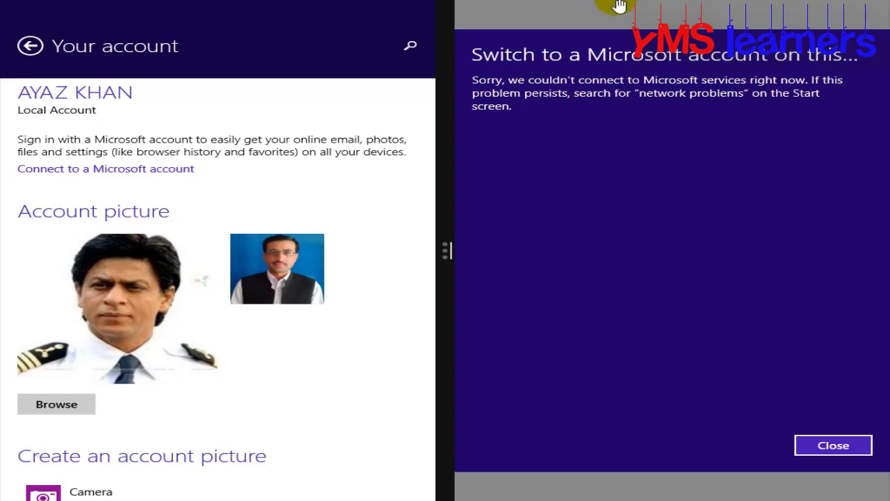
pyautogui.moveTo(619, 6); pyautogui.dragTo(588, 494)
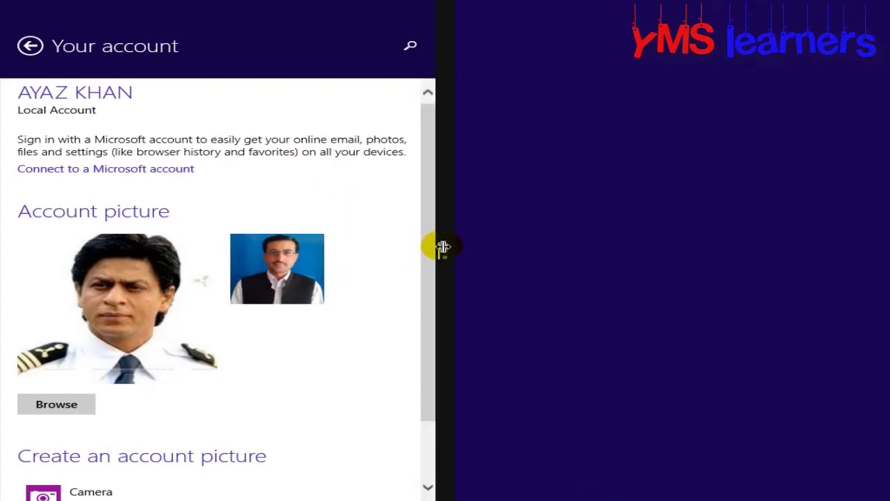
pyautogui.moveTo(440, 255); pyautogui.dragTo(875, 269)
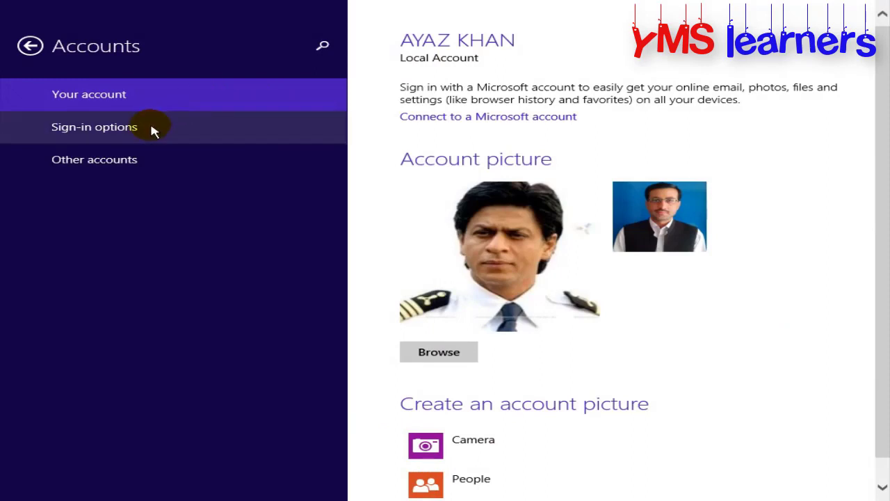
# Visit Other accounts and return to Sign-in options listing Password, Picture password and PIN
pyautogui.click(94, 126)
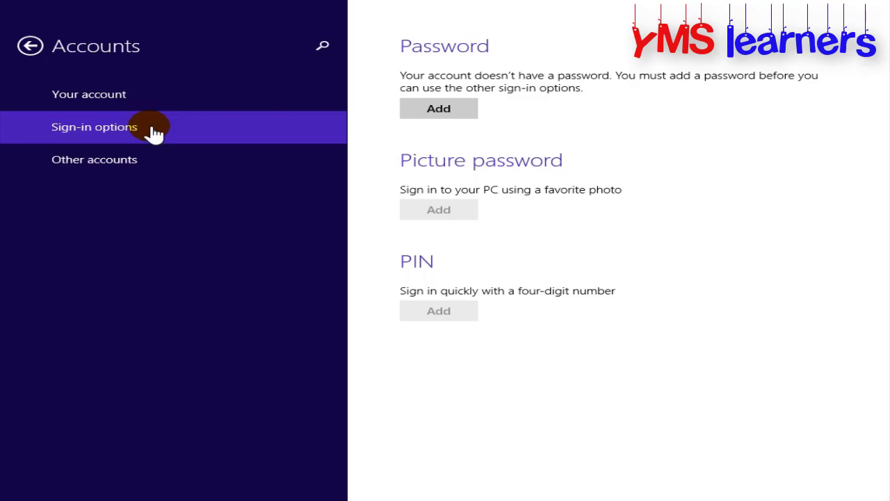
pyautogui.click(299, 171)
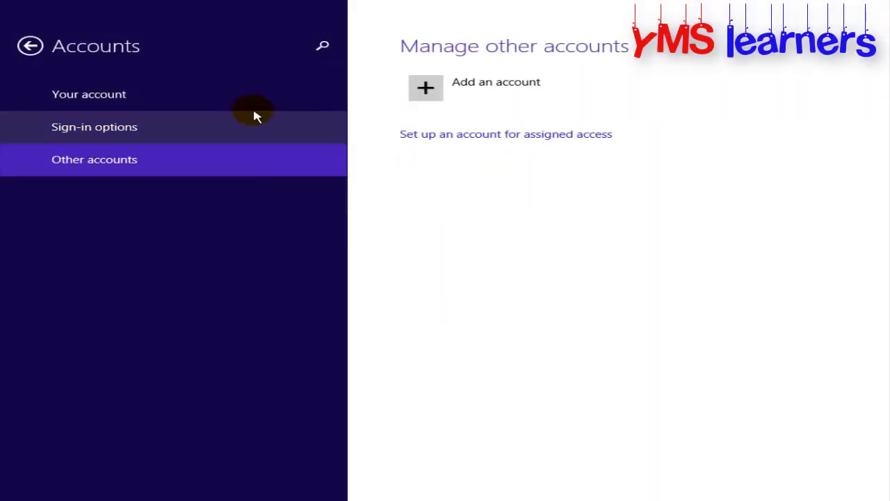
pyautogui.click(170, 126)
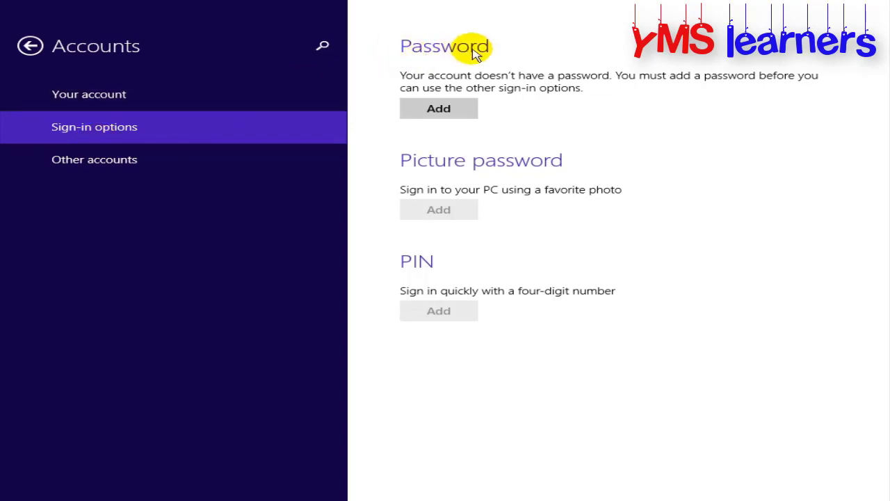
# Enter a new account password twice with the hint 'Number' and submit it
pyautogui.click(462, 110)
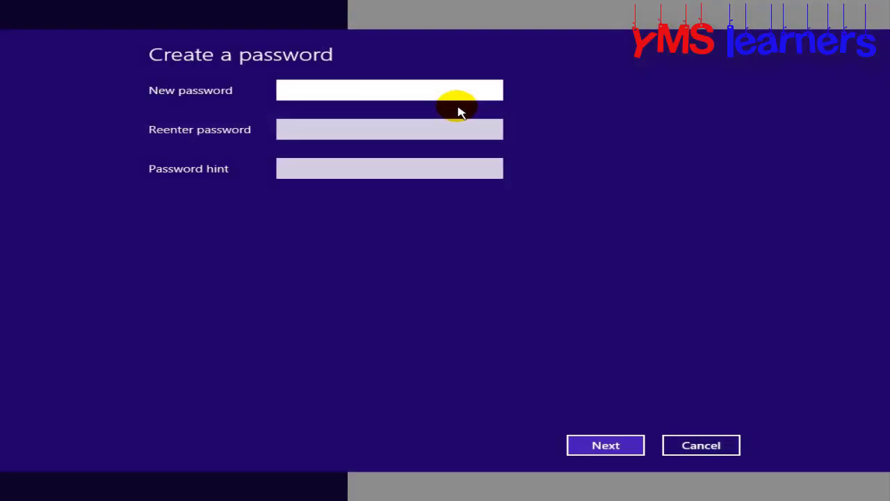
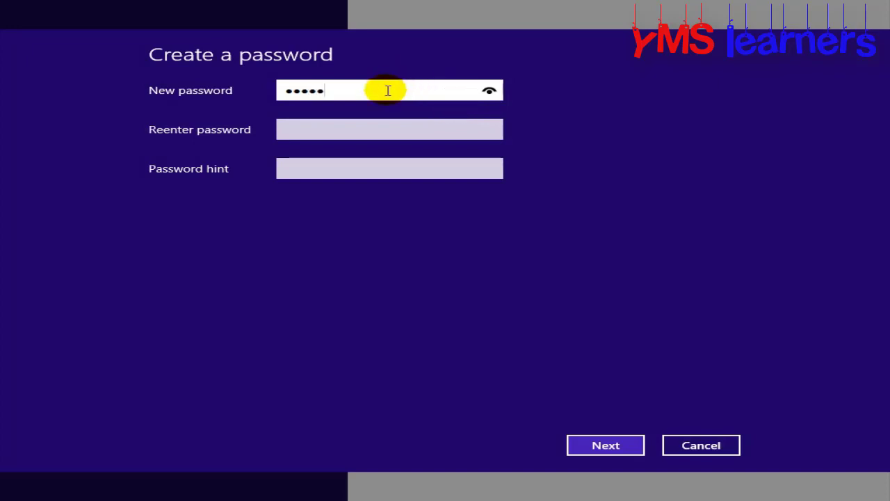
pyautogui.click(321, 130)
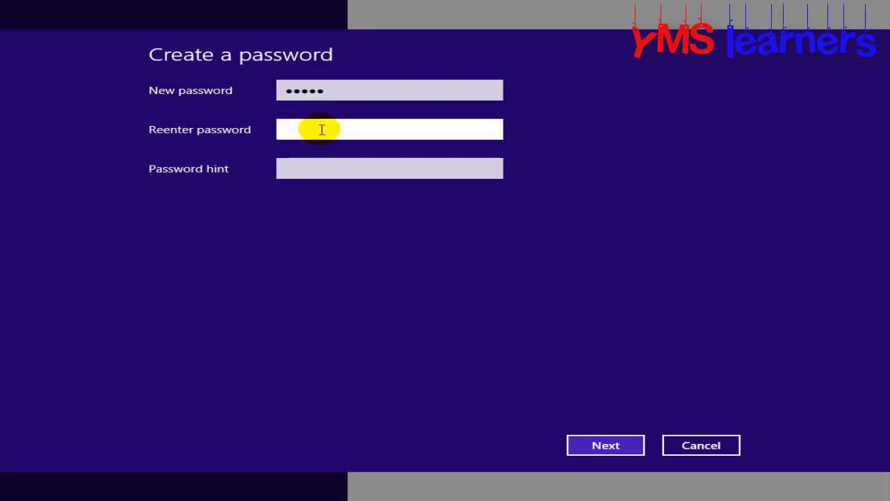
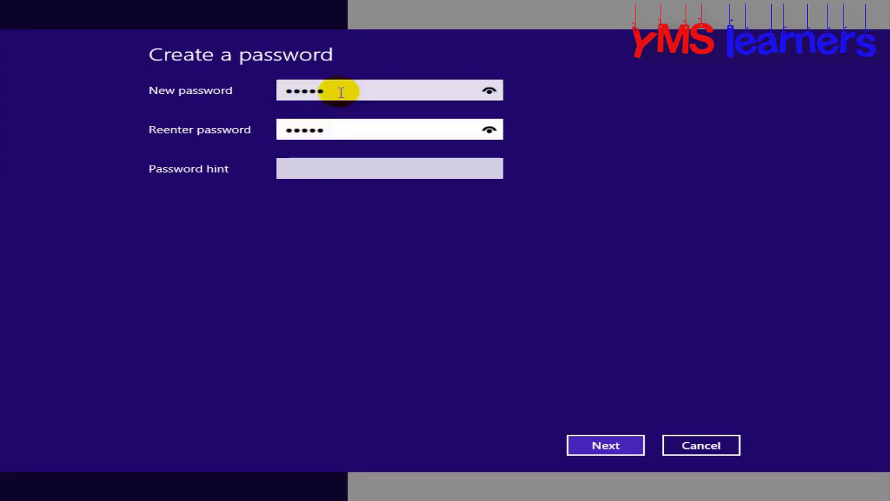
pyautogui.click(314, 168)
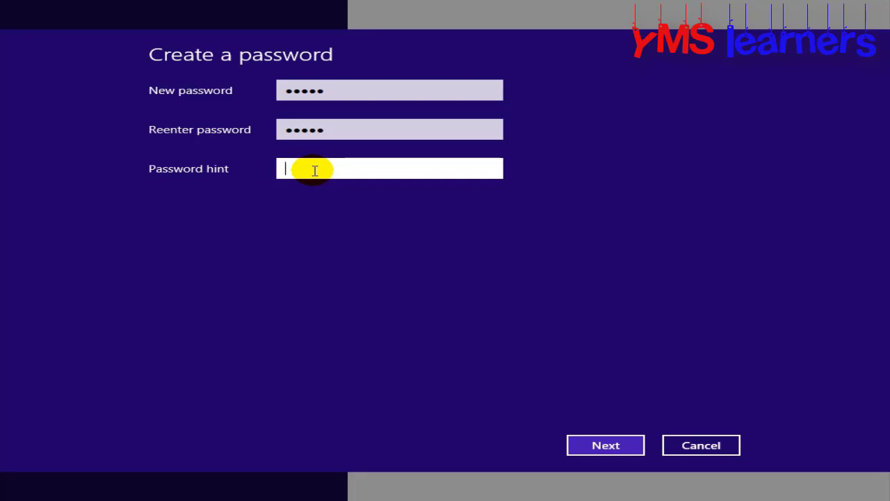
pyautogui.write('Number')
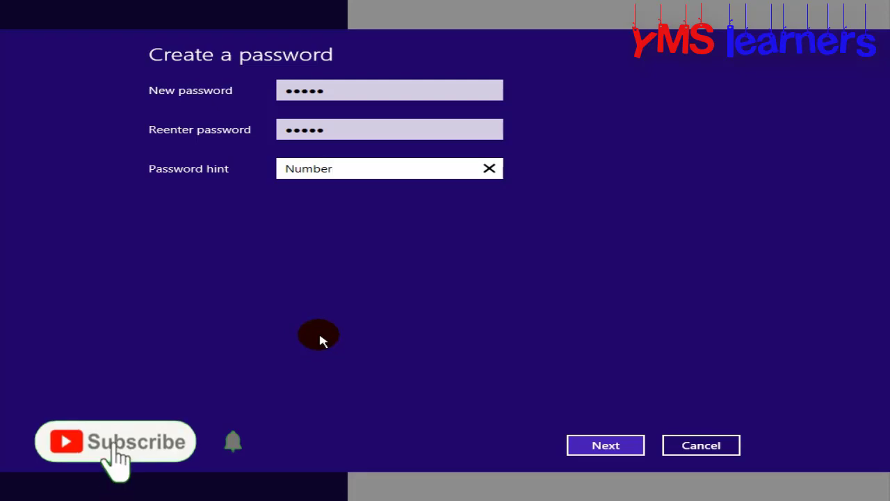
pyautogui.click(606, 445)
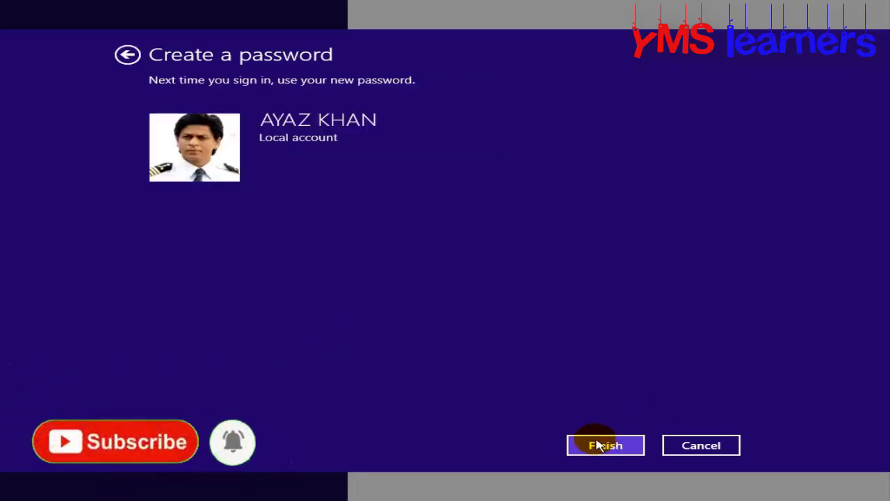
# Save the new password and begin setting up a picture password
pyautogui.click(592, 449)
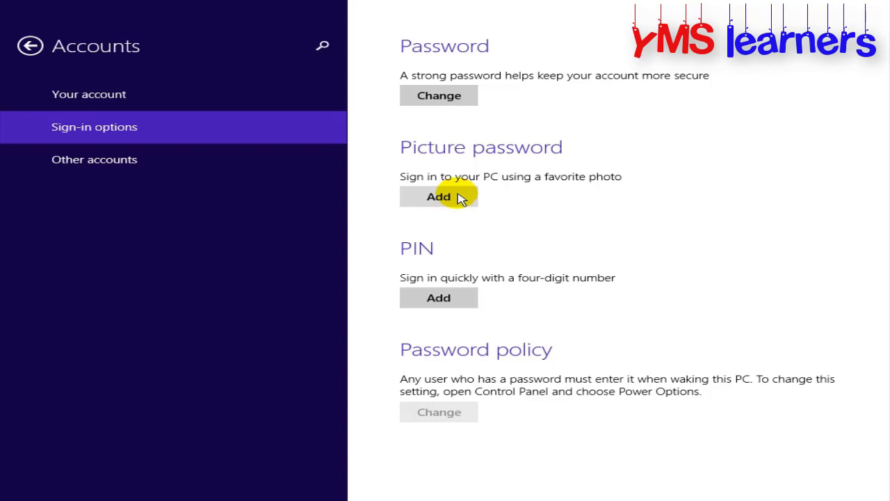
pyautogui.click(459, 198)
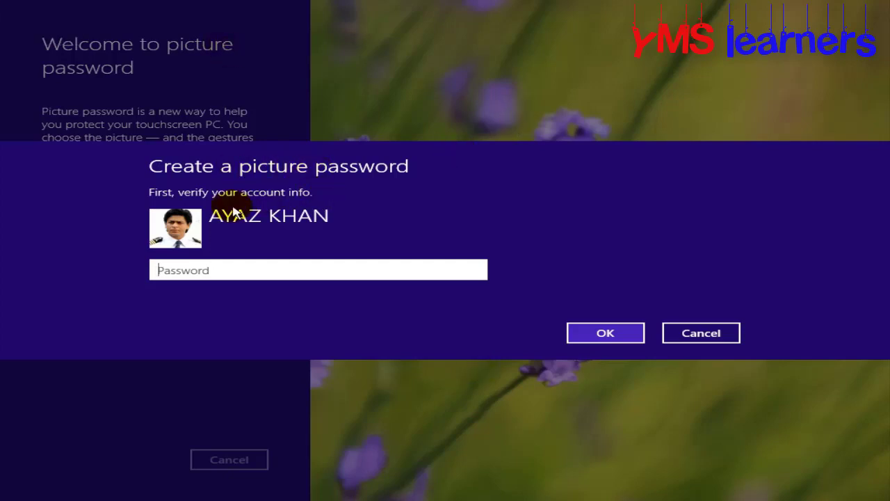
# Verify the account password to reach the Welcome to picture password screen
pyautogui.write('*****')
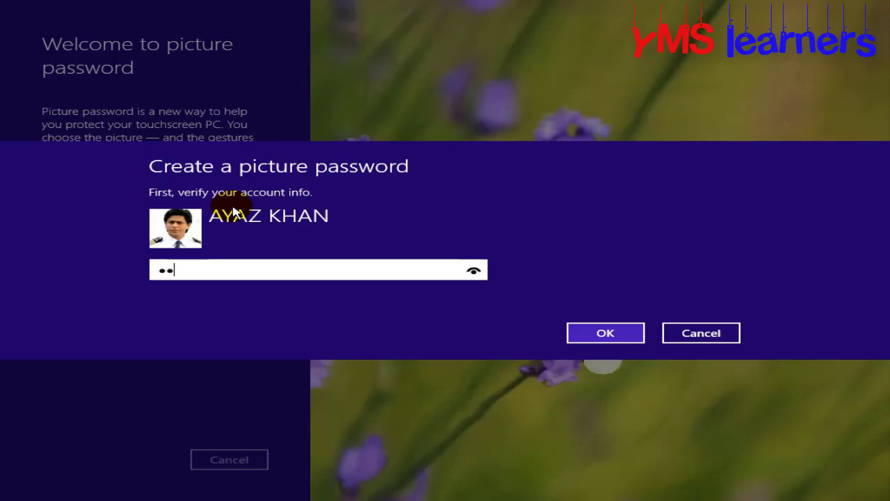
pyautogui.press('Return')
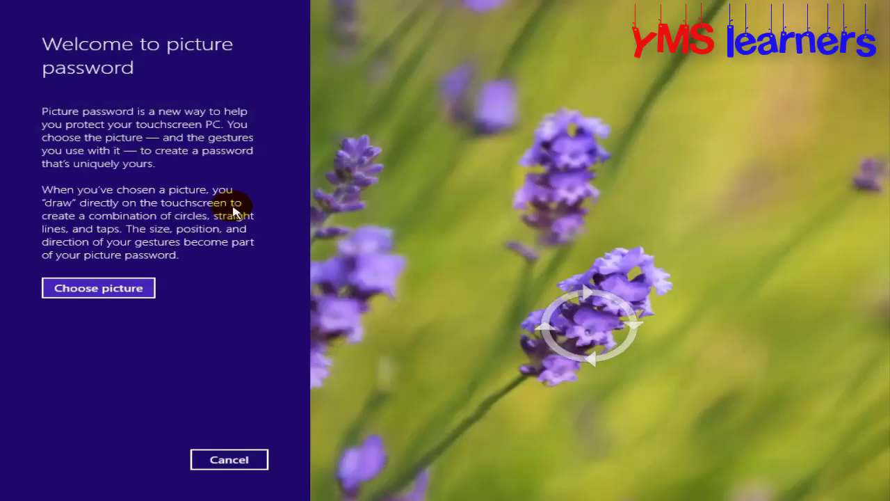
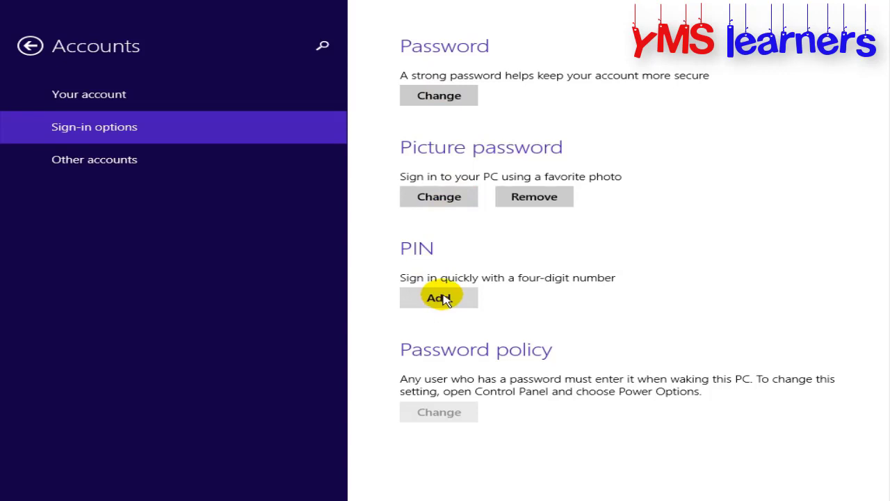
# Verify the account password, then create and confirm a four-digit sign-in PIN
pyautogui.click(445, 298)
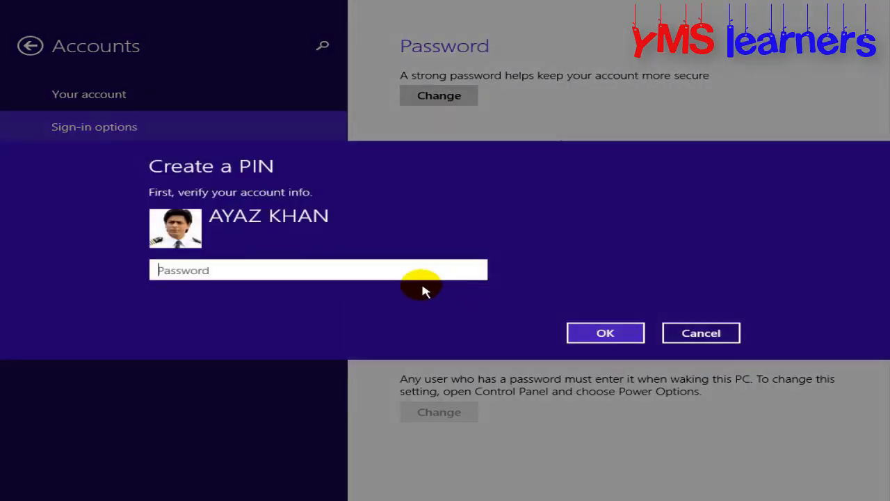
pyautogui.write('•••••')
pyautogui.press('Return')
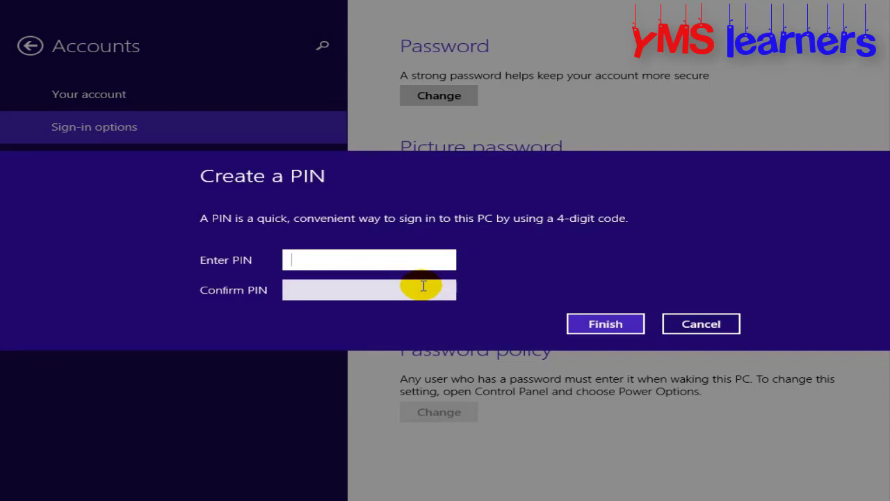
pyautogui.click(395, 292)
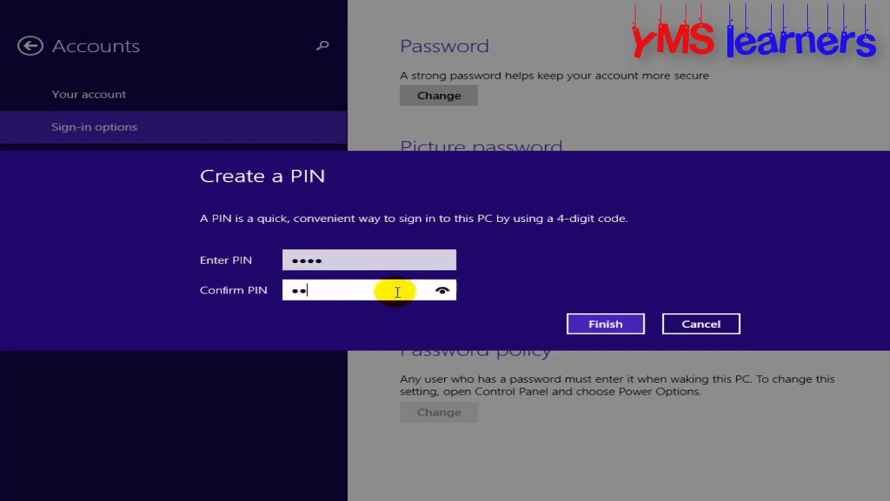
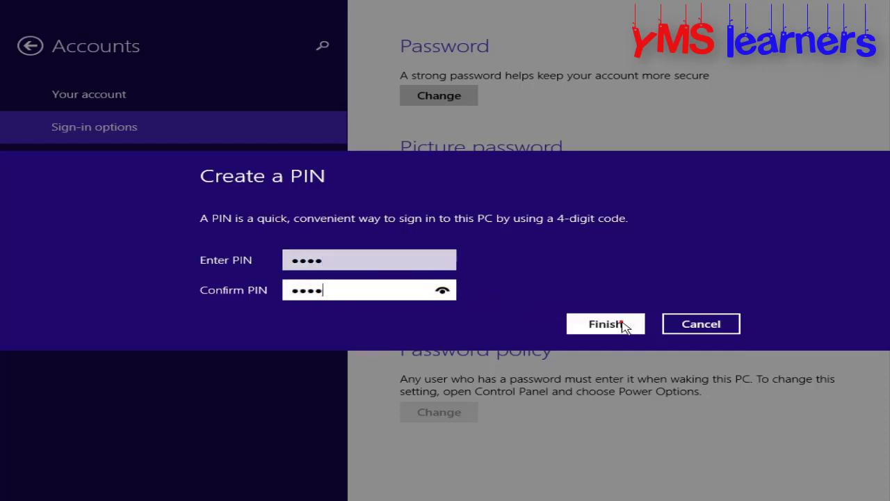
pyautogui.click(605, 324)
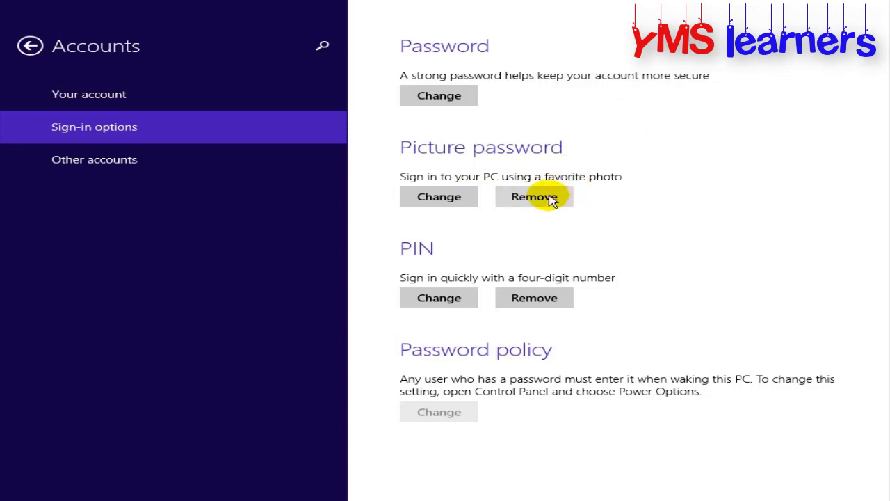
# Check Other accounts, return to PC settings home, and bring the User Accounts window forward
pyautogui.click(59, 164)
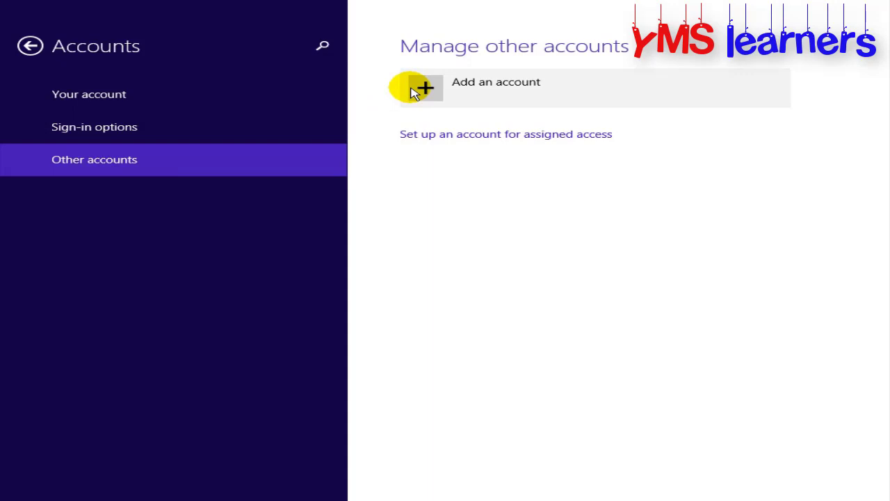
pyautogui.click(30, 46)
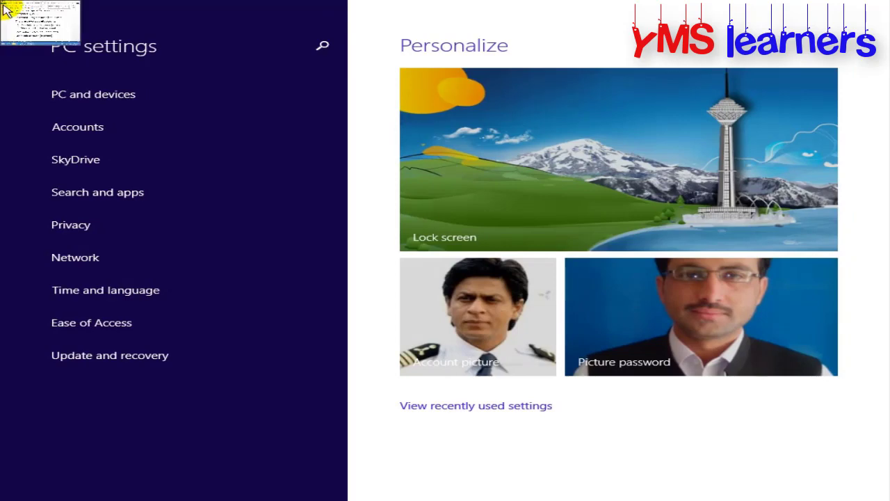
pyautogui.click(5, 10)
pyautogui.click(336, 485)
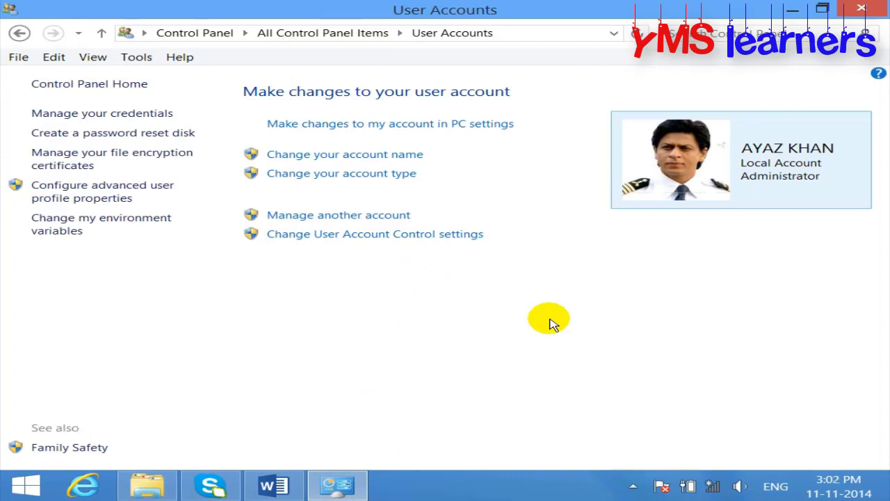
# Review the list of user accounts, go back, and open Change your account name
pyautogui.click(387, 214)
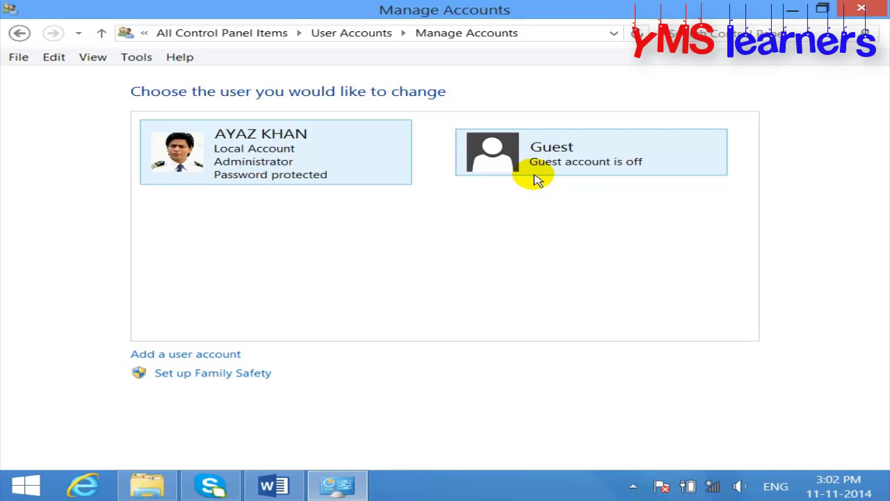
pyautogui.click(18, 33)
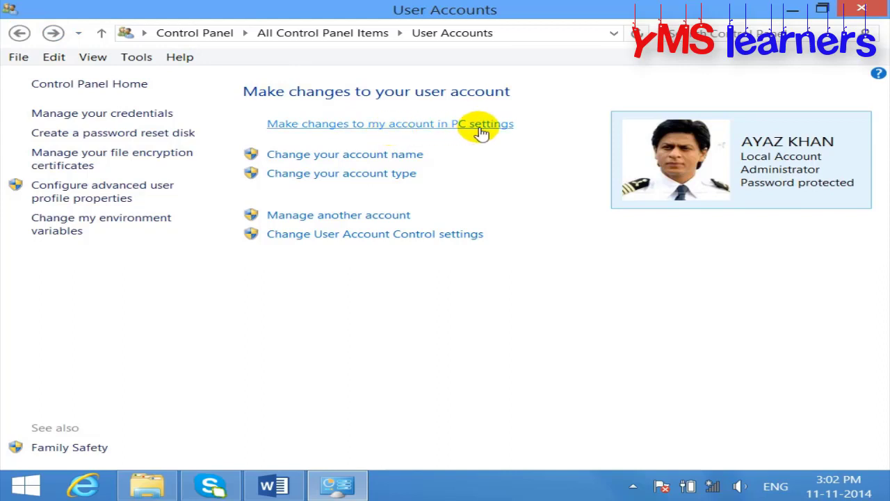
pyautogui.click(376, 158)
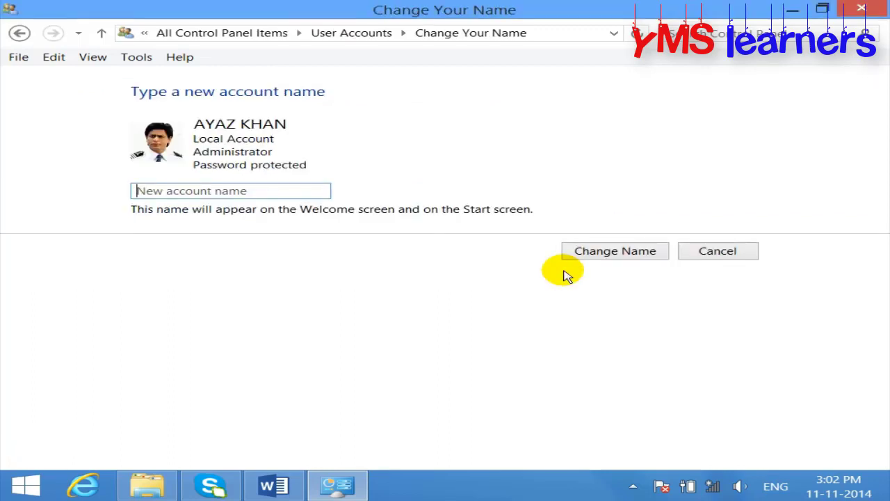
# Rename the administrator account to the user's name and confirm its type stays Administrator
pyautogui.write('imad ali')
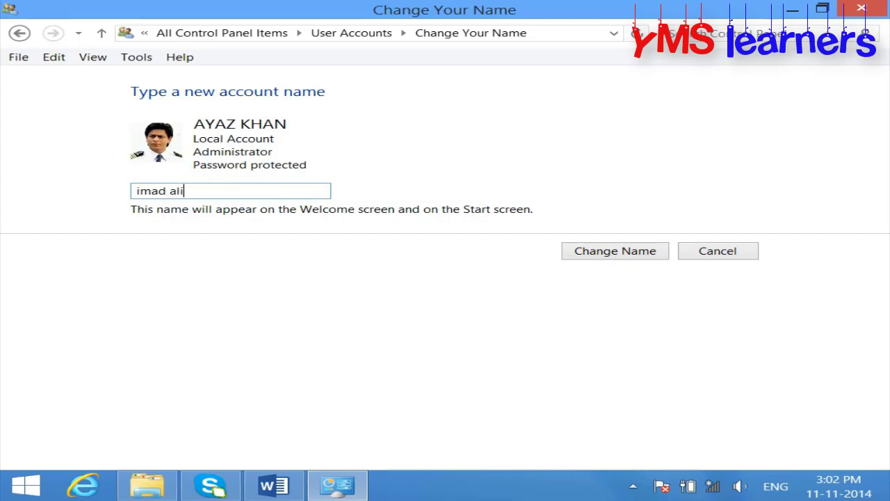
pyautogui.click(624, 258)
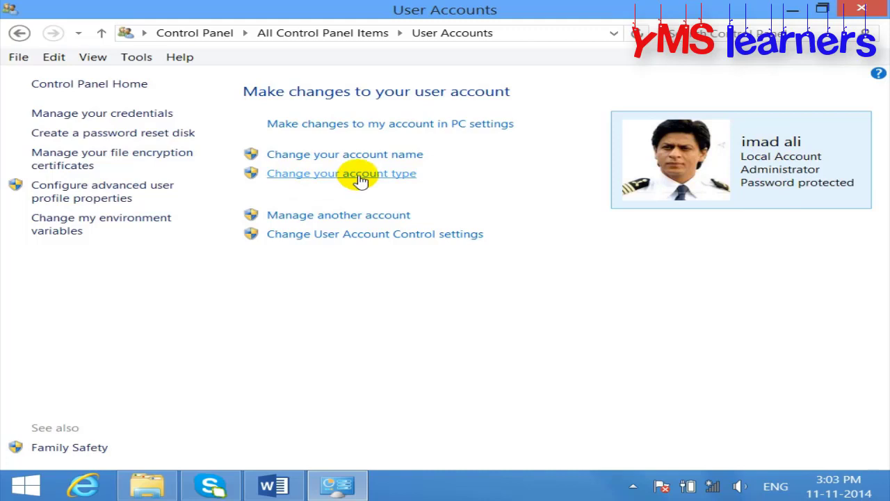
pyautogui.click(360, 179)
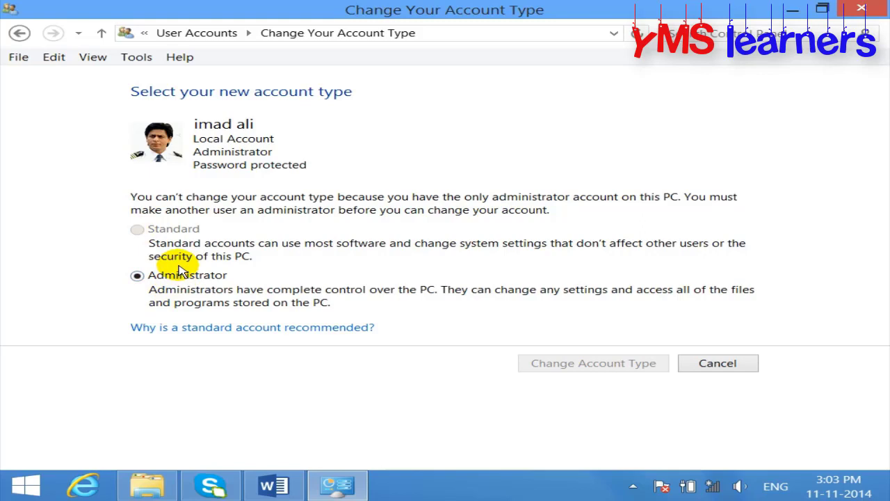
pyautogui.click(21, 34)
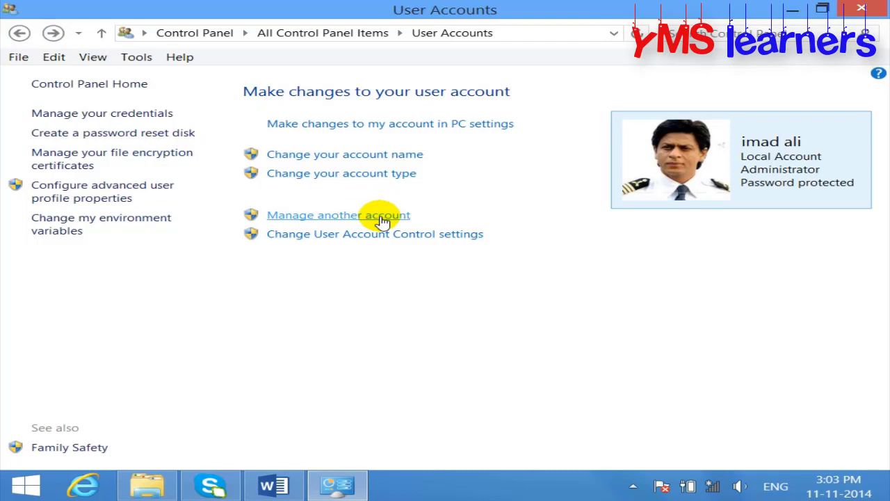
# In PC settings, start adding an account under Other accounts, then cancel it
pyautogui.click(409, 125)
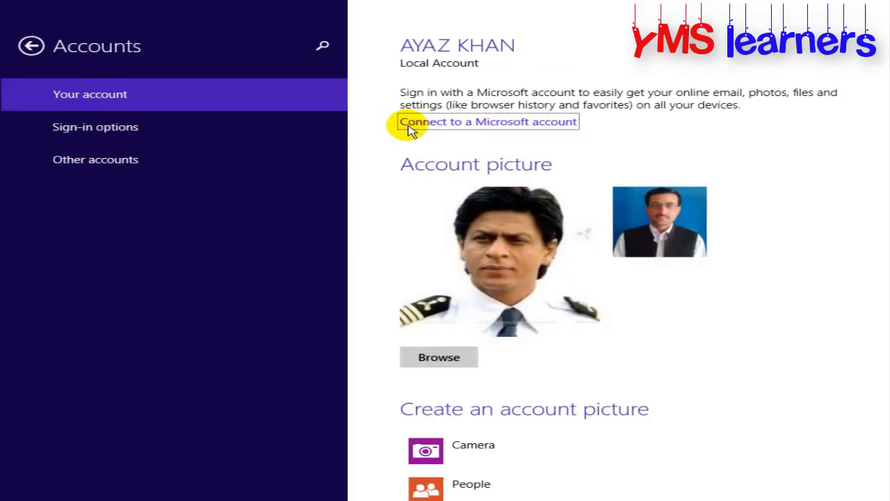
pyautogui.click(81, 167)
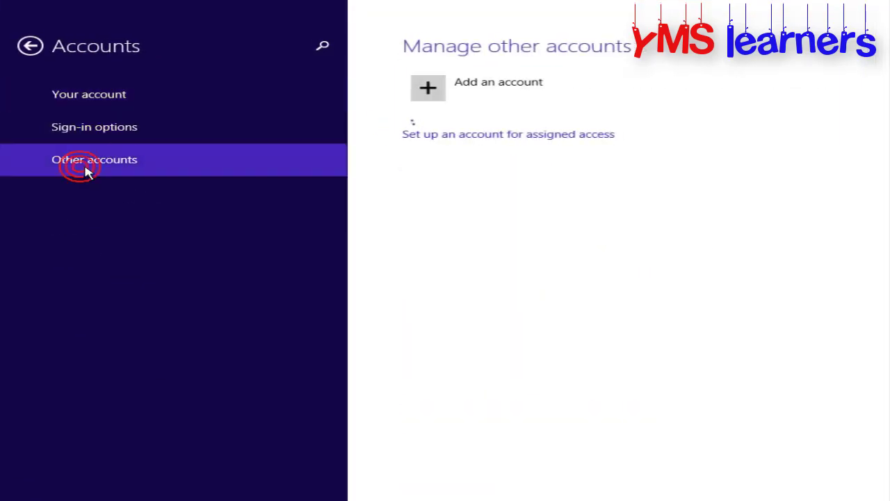
pyautogui.click(506, 90)
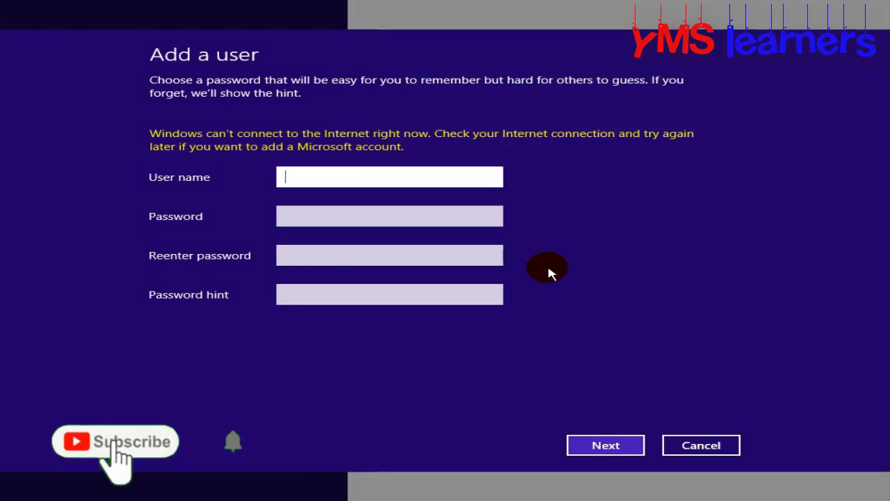
pyautogui.click(700, 446)
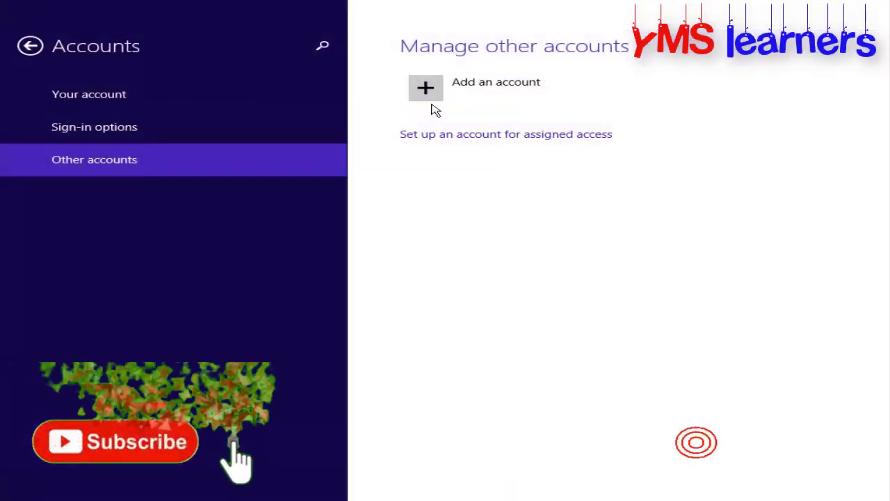
pyautogui.click(30, 45)
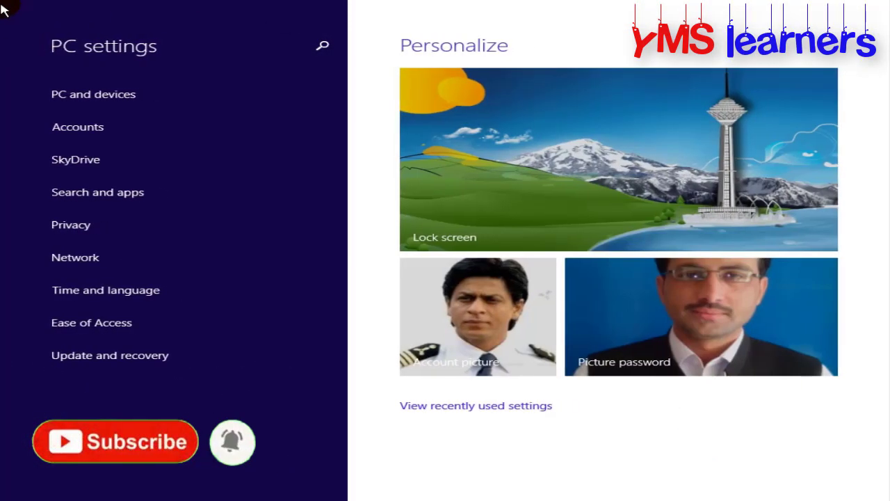
# Back in Control Panel, open Add a user account from Manage another account
pyautogui.click(35, 21)
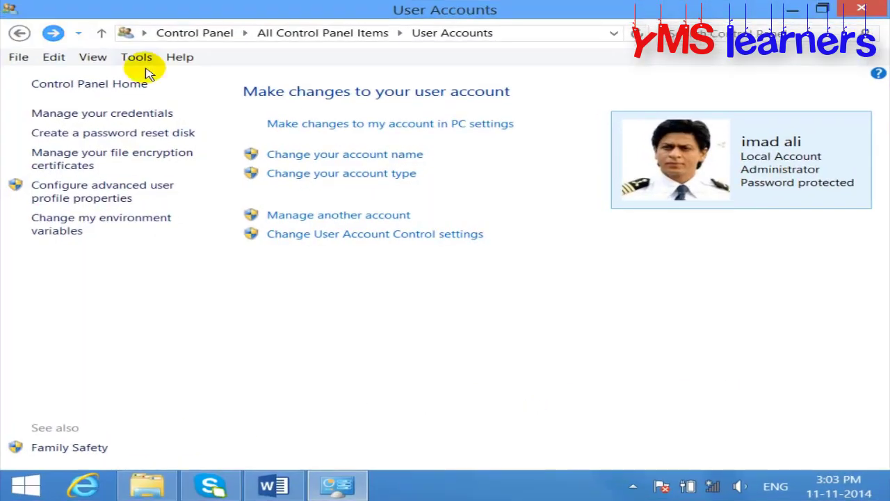
pyautogui.click(346, 216)
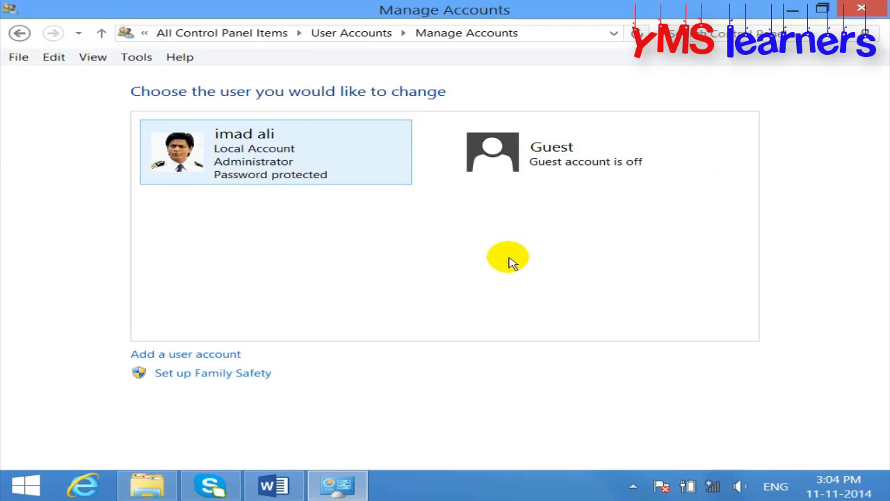
pyautogui.click(200, 359)
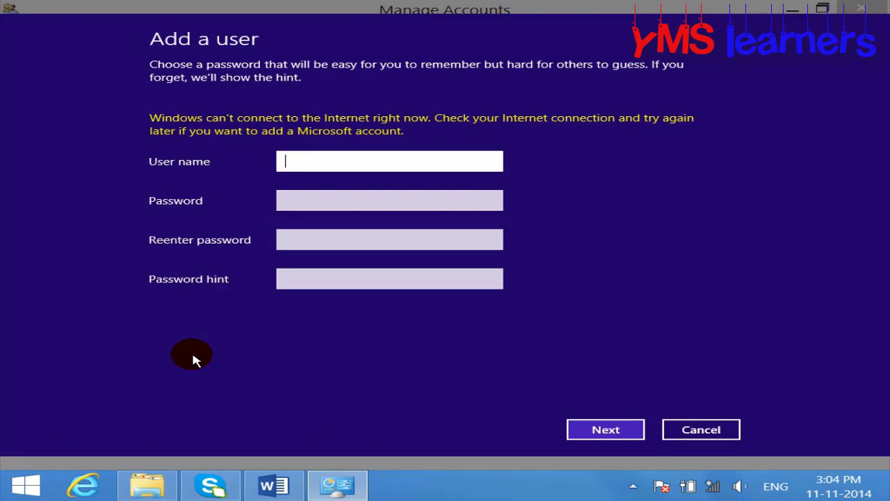
# Create local user STUDENT with no password and mark it as a child's account
pyautogui.write('STUDENT')
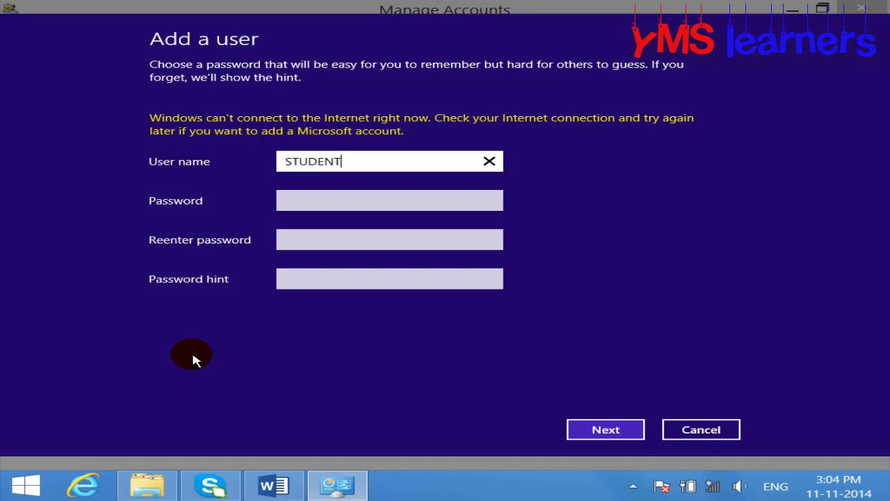
pyautogui.click(338, 199)
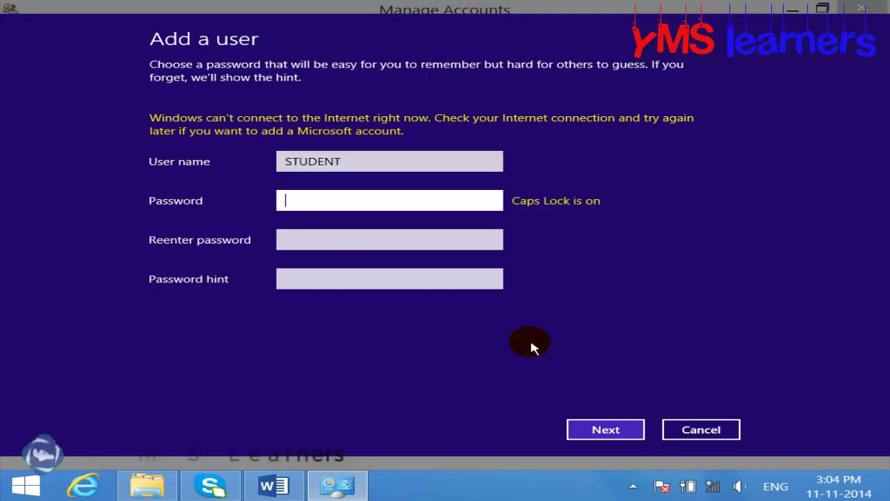
pyautogui.click(369, 237)
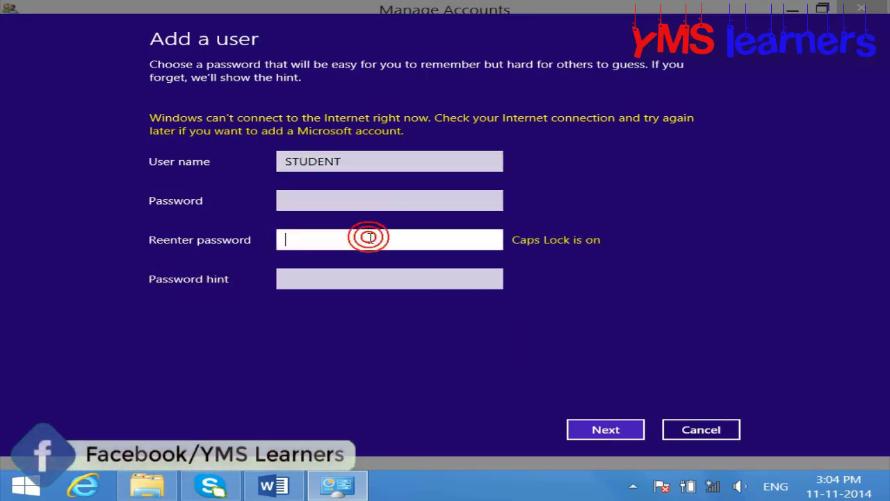
pyautogui.click(356, 280)
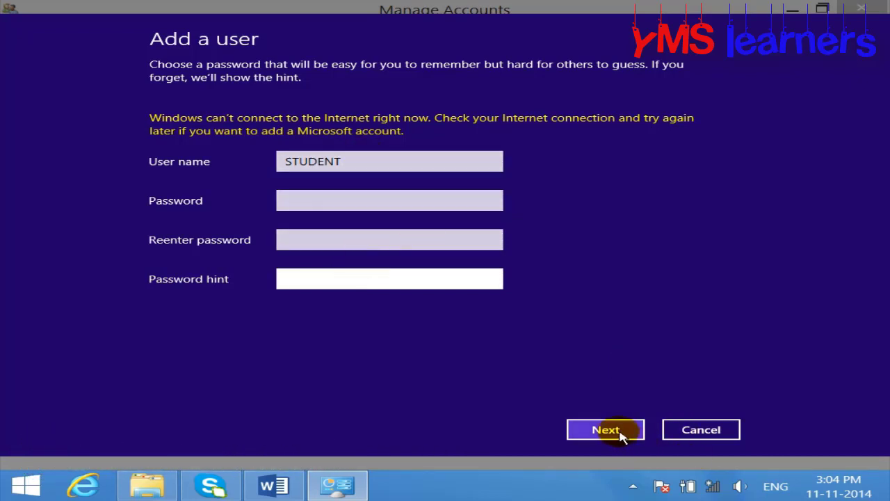
pyautogui.click(621, 433)
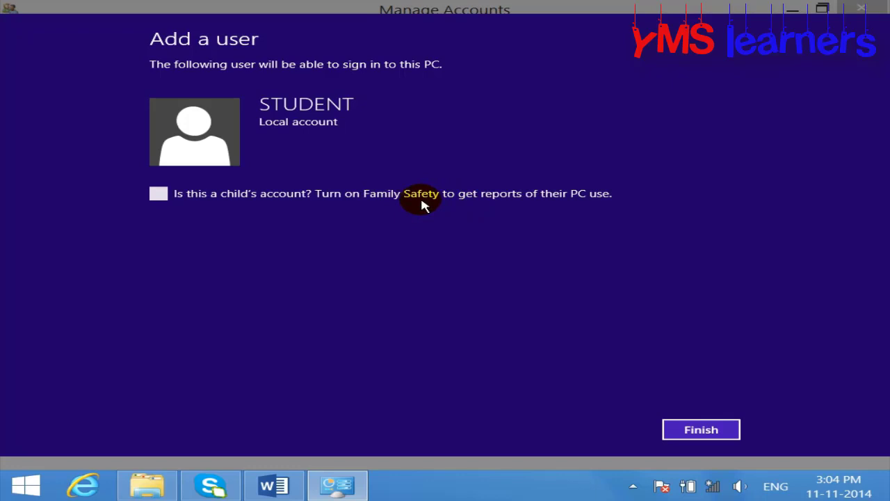
pyautogui.click(157, 193)
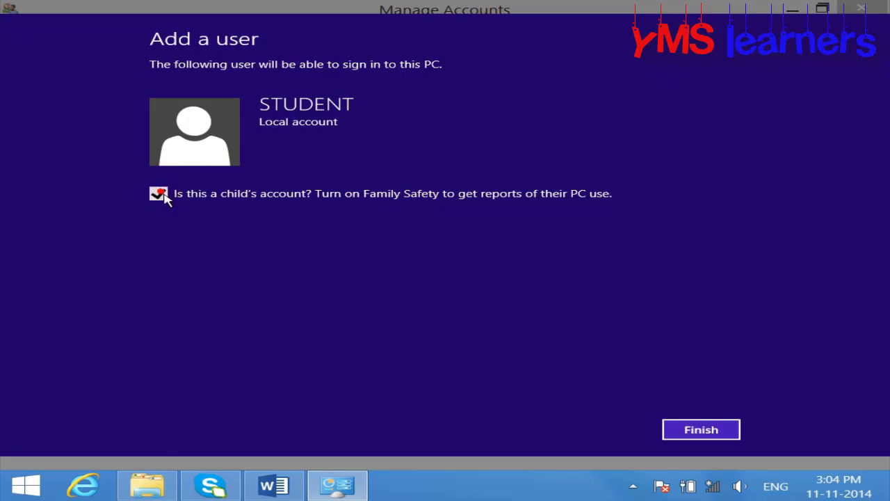
pyautogui.click(719, 429)
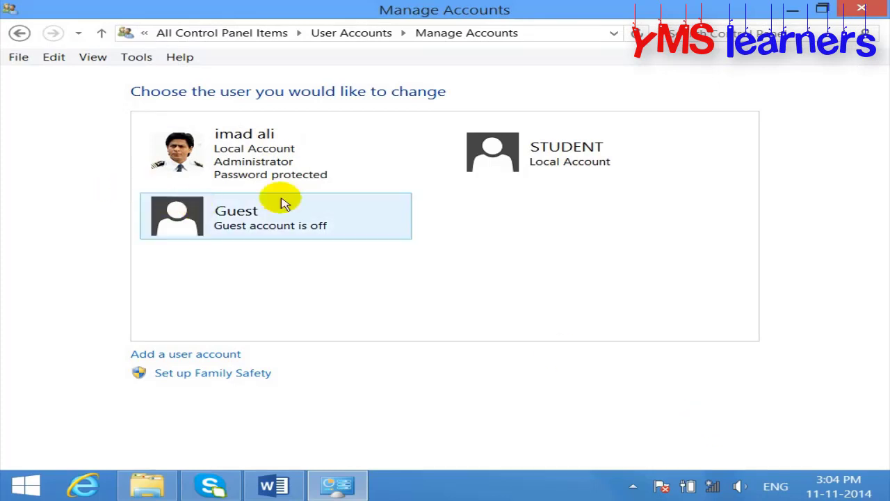
# View the STUDENT account's options, then close Control Panel and minimize Word
pyautogui.click(494, 150)
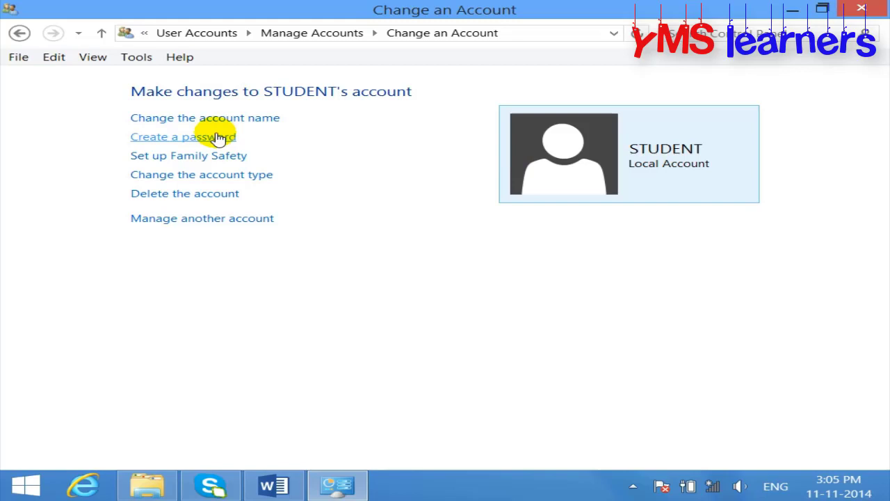
pyautogui.click(562, 173)
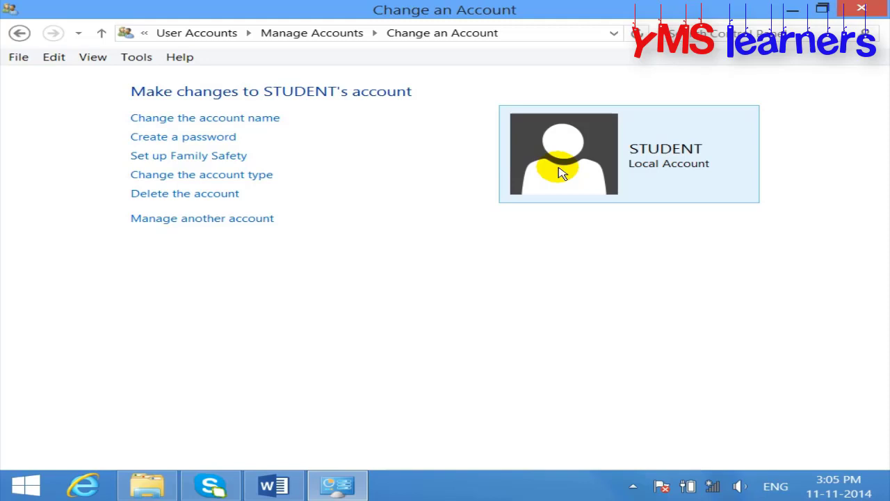
pyautogui.click(862, 8)
pyautogui.click(818, 9)
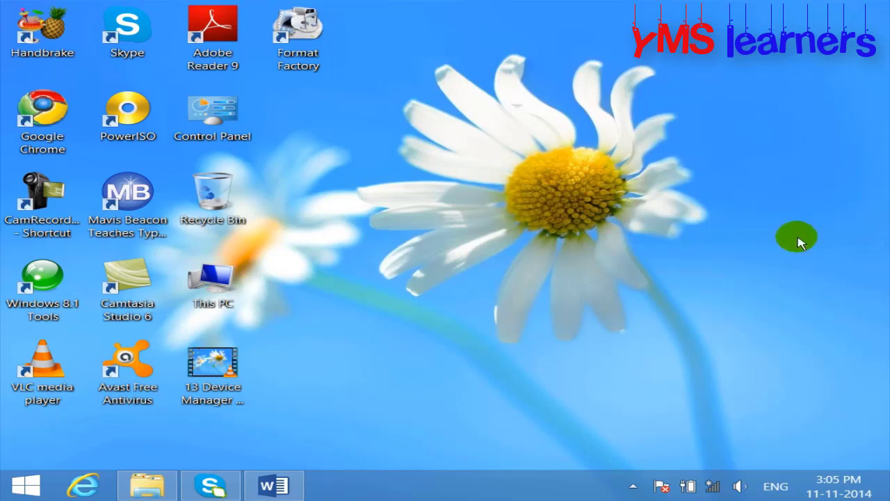
pyautogui.click(633, 486)
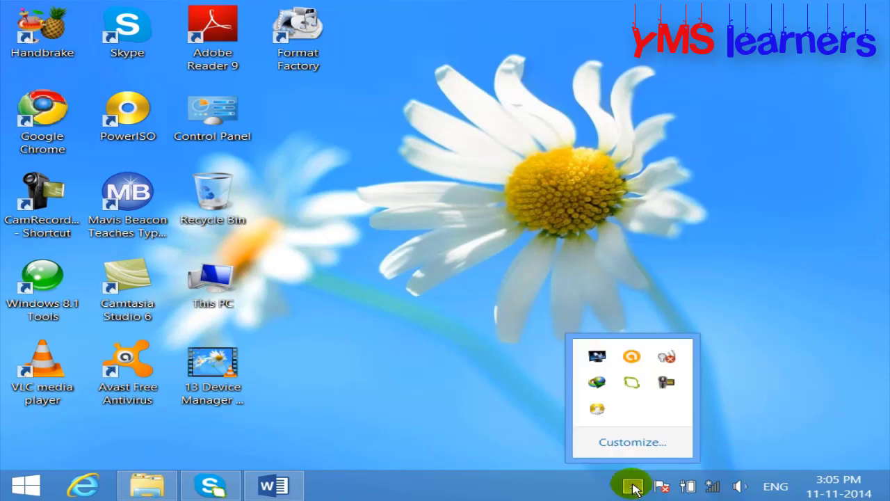
pyautogui.click(668, 383)
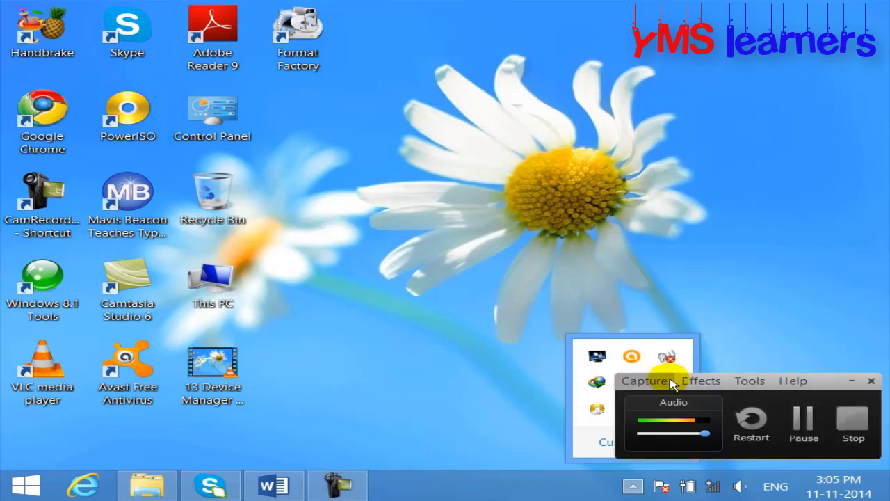
pyautogui.click(487, 337)
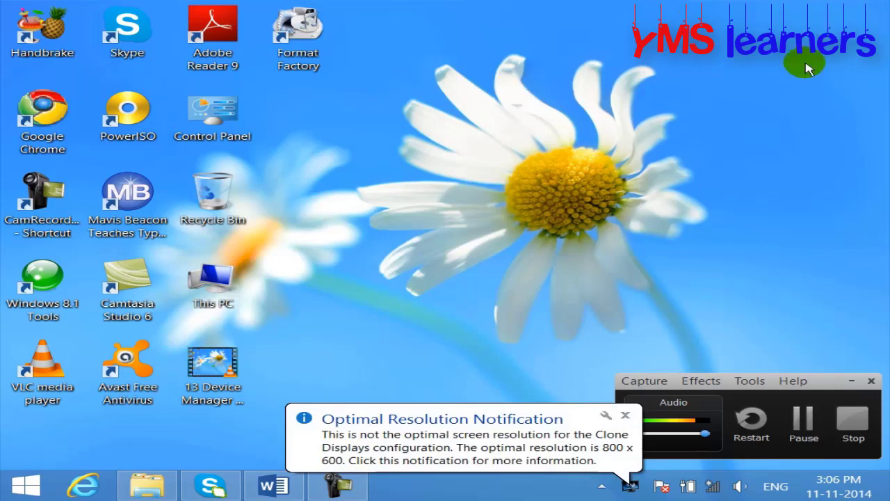
pyautogui.click(602, 486)
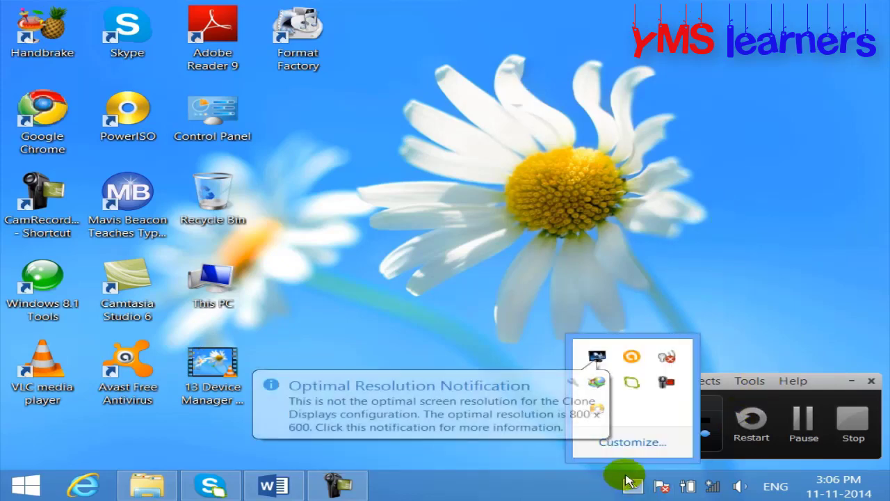
pyautogui.rightClick(434, 171)
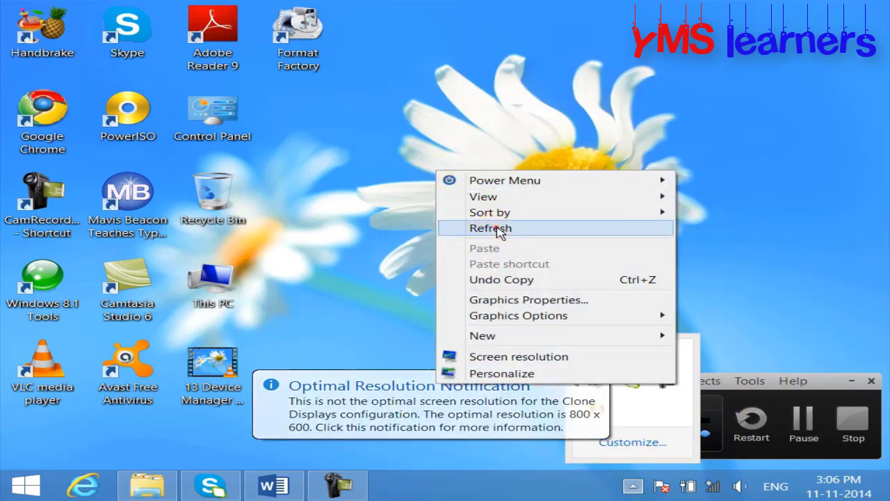
pyautogui.click(496, 228)
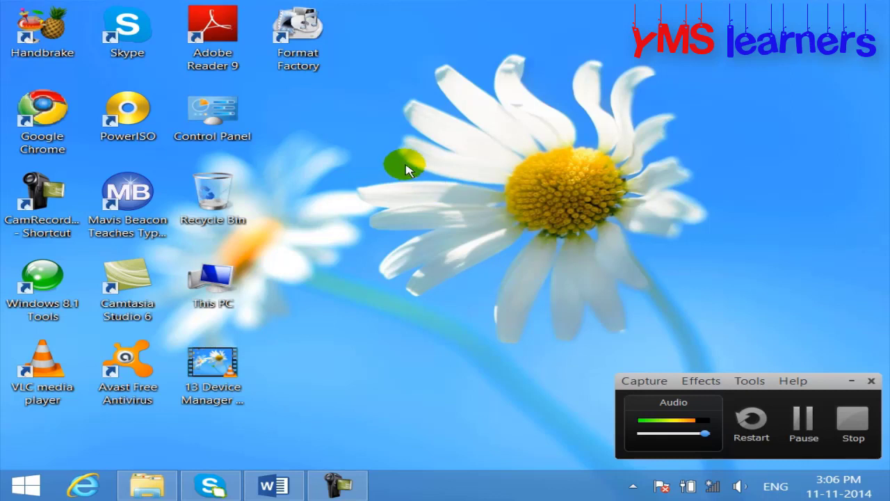
# Refresh the desktop, reopen Control Panel, and go to User Accounts in the Large icons list
pyautogui.rightClick(381, 203)
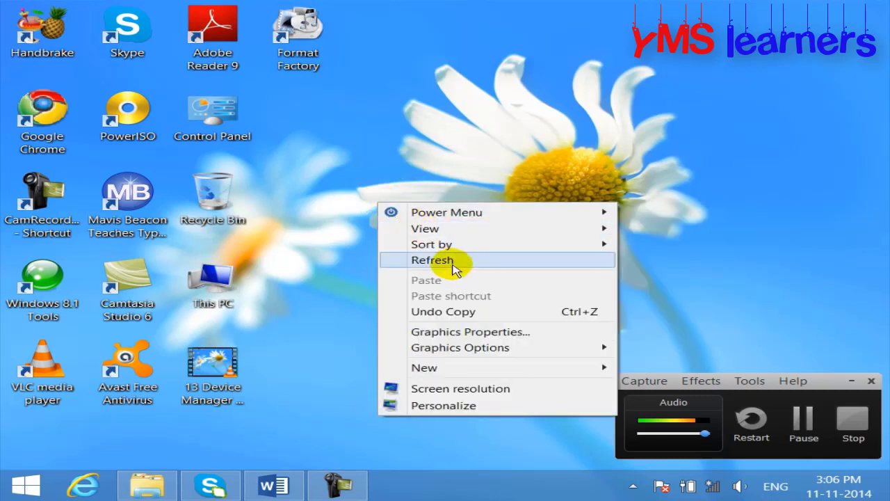
pyautogui.click(456, 270)
pyautogui.doubleClick(218, 115)
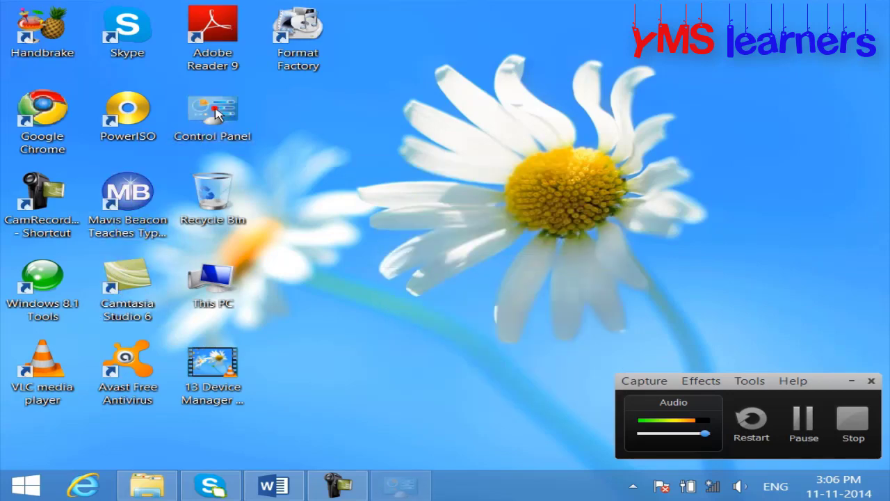
pyautogui.click(854, 385)
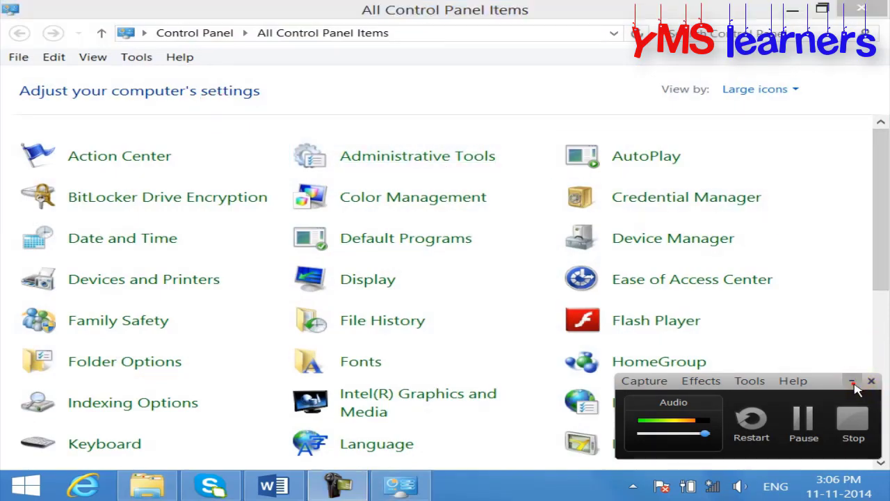
pyautogui.moveTo(871, 235); pyautogui.dragTo(879, 408)
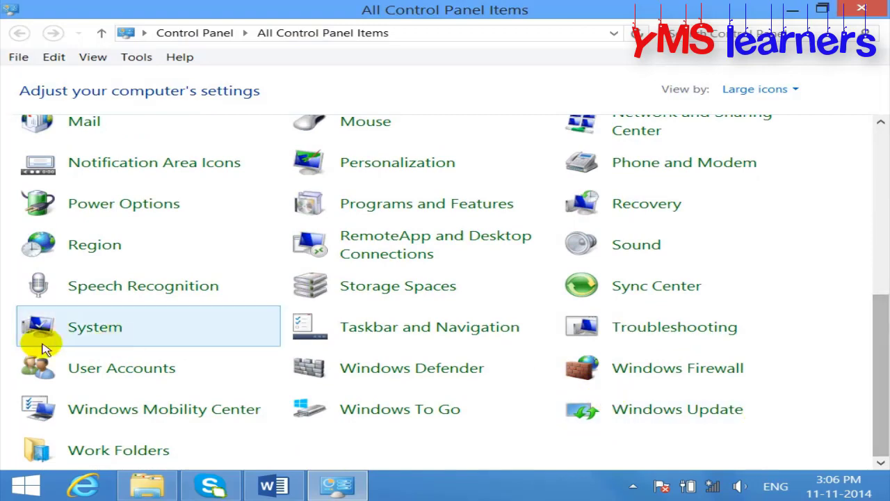
pyautogui.click(139, 368)
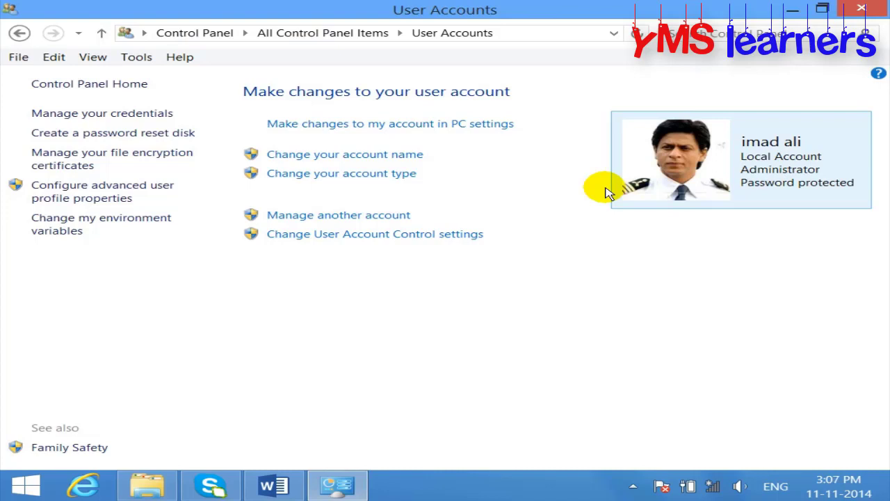
# Rename the administrator account to 'a'
pyautogui.click(383, 158)
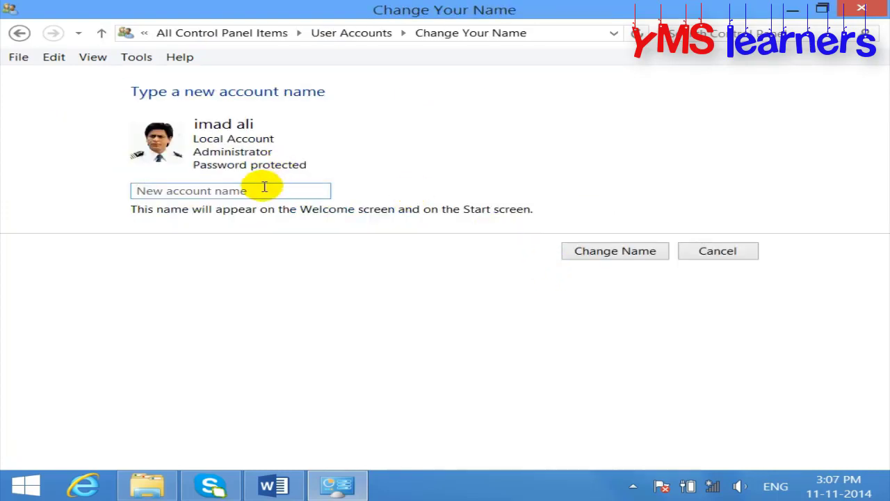
pyautogui.write('a')
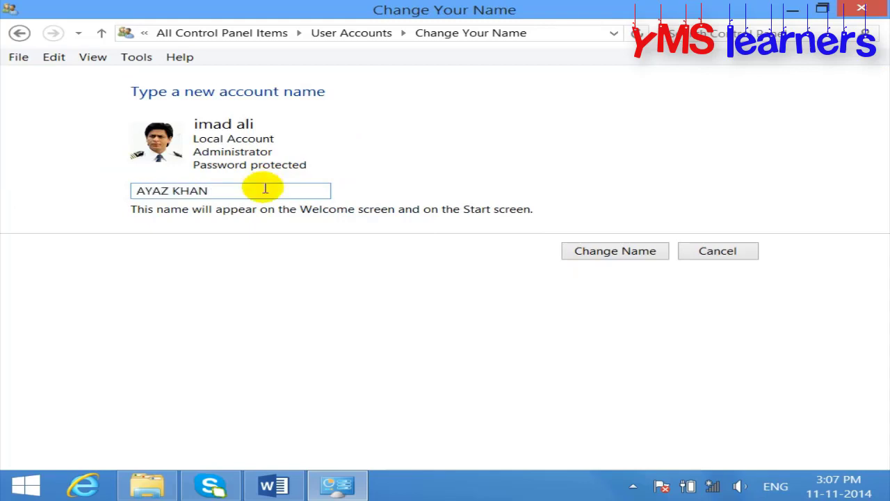
pyautogui.click(616, 252)
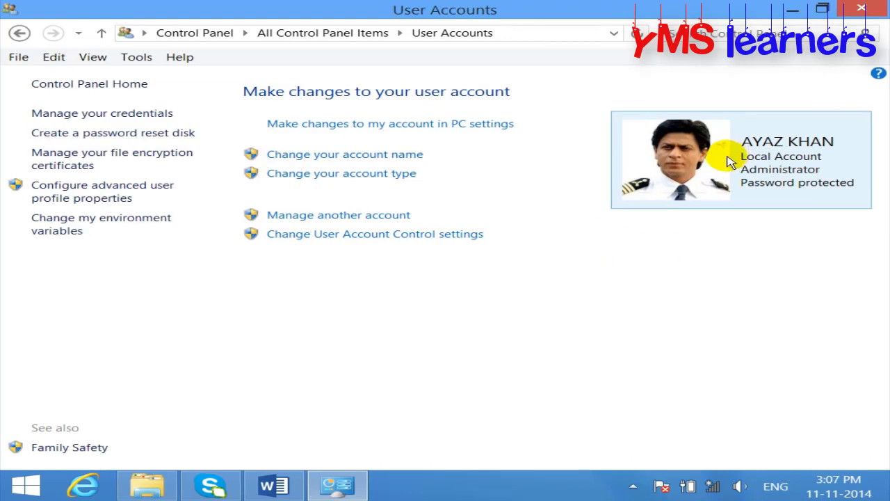
# Open the account in PC settings, revert to the previous account picture, and show sign-in options
pyautogui.click(429, 126)
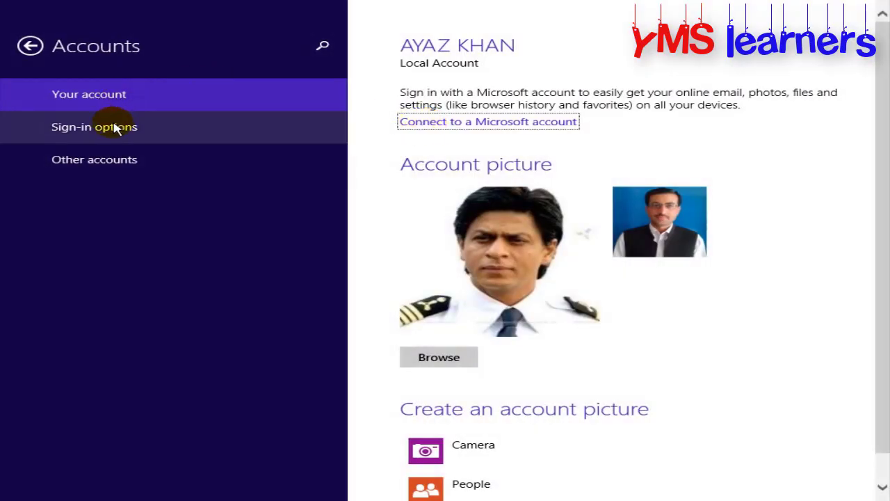
pyautogui.click(685, 221)
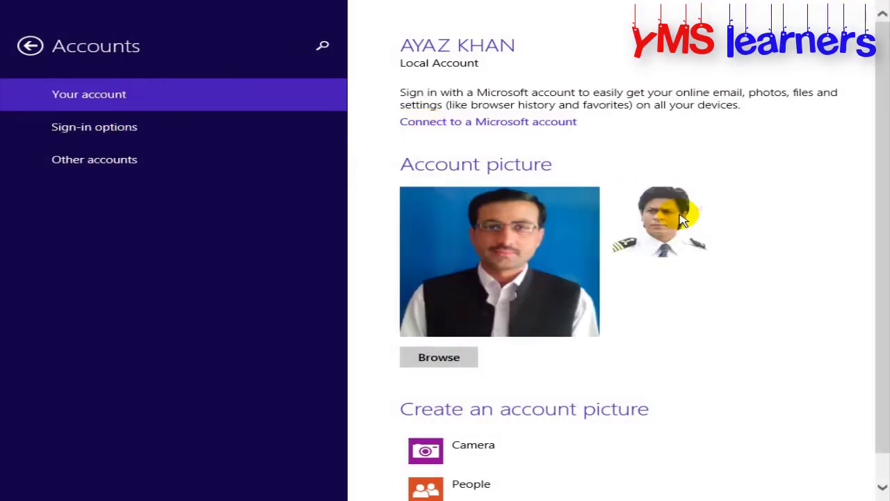
pyautogui.click(147, 135)
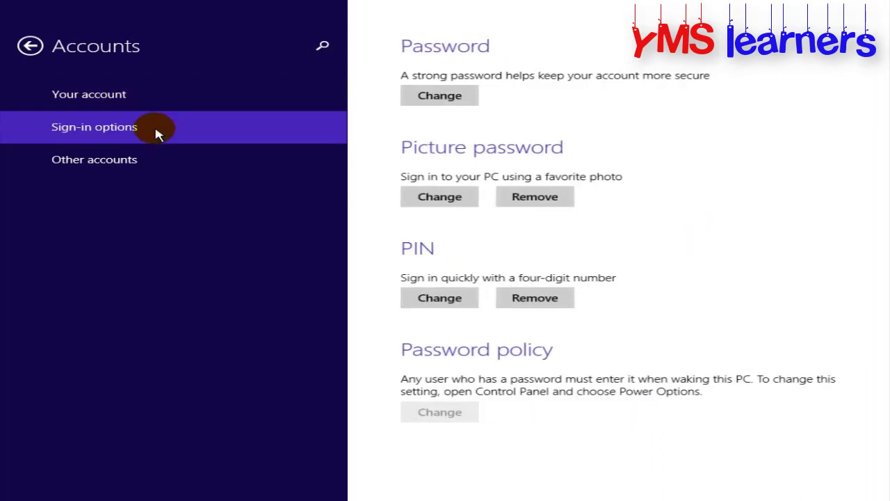
# Remove the account password by leaving the new one blank, then return to User Accounts
pyautogui.click(439, 98)
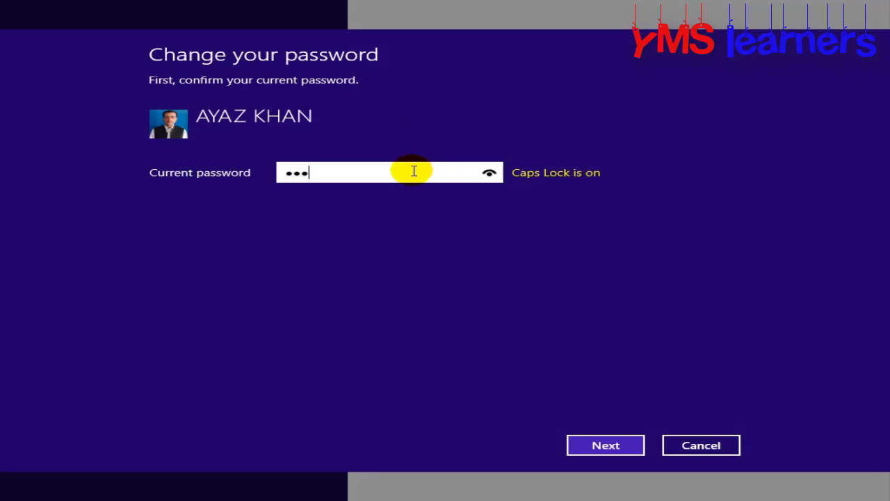
pyautogui.click(617, 448)
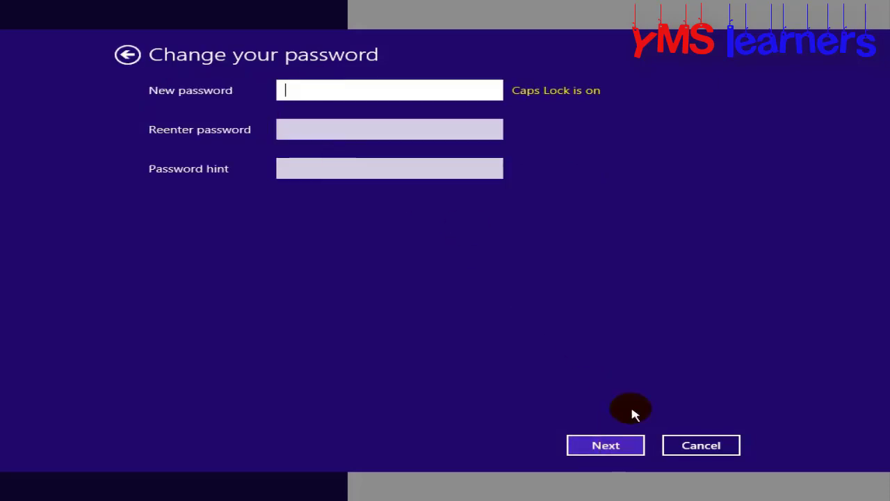
pyautogui.click(602, 449)
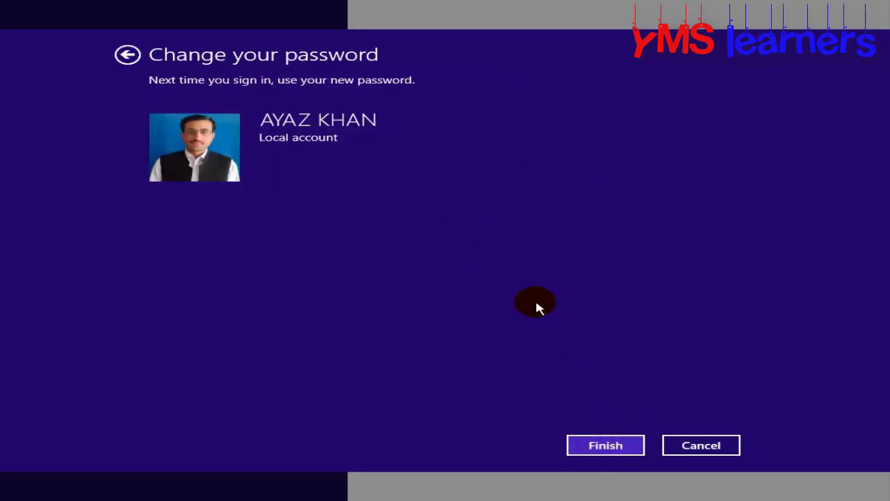
pyautogui.click(590, 441)
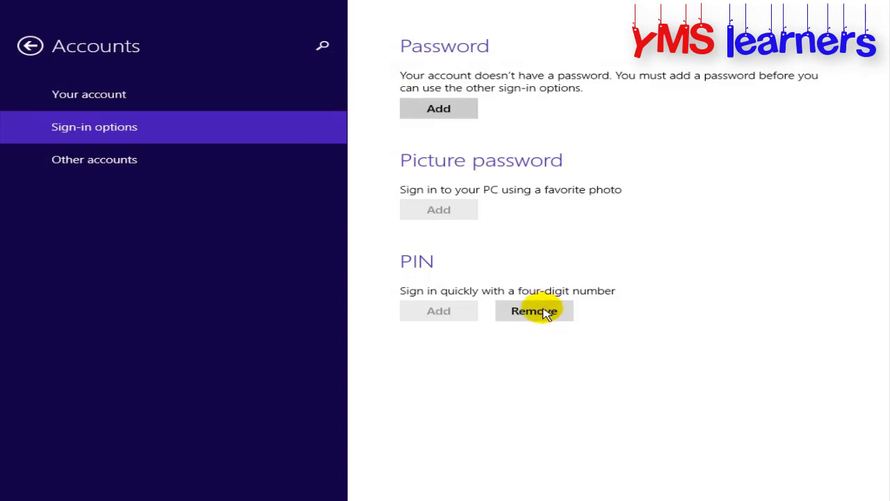
pyautogui.click(544, 313)
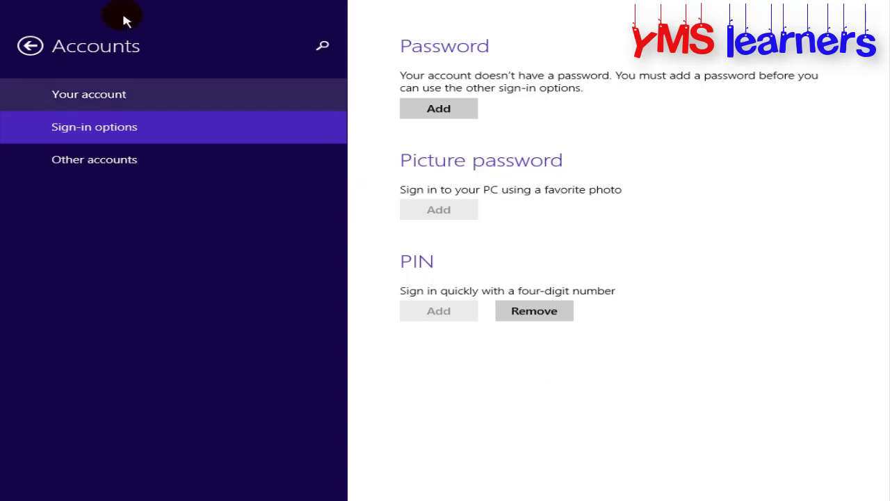
pyautogui.click(10, 10)
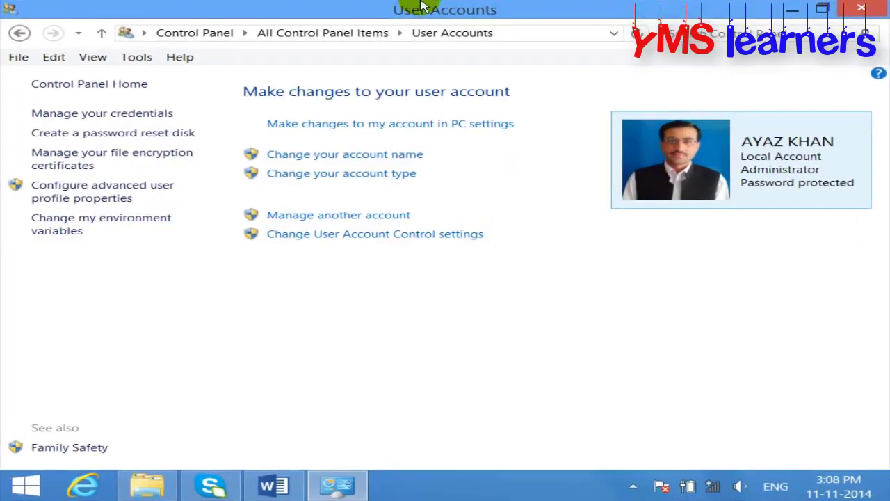
# Close the User Accounts window and dismiss the desktop's right-click menu
pyautogui.click(863, 10)
pyautogui.rightClick(504, 173)
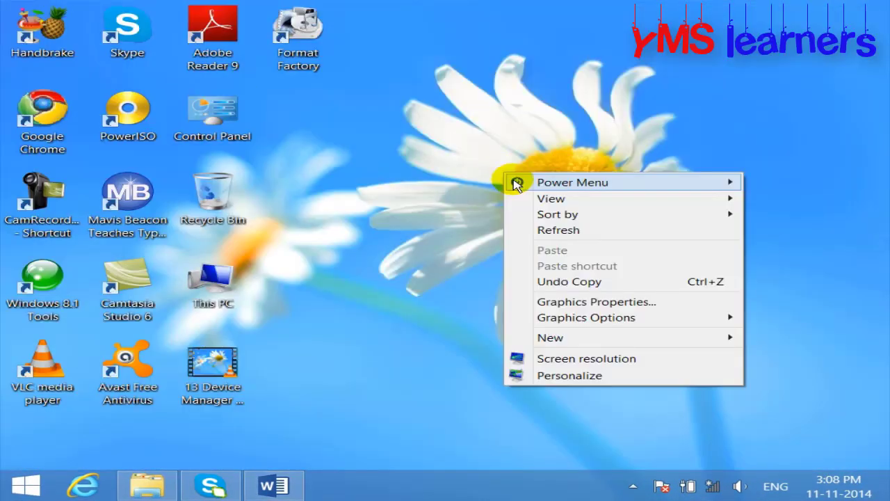
pyautogui.click(577, 232)
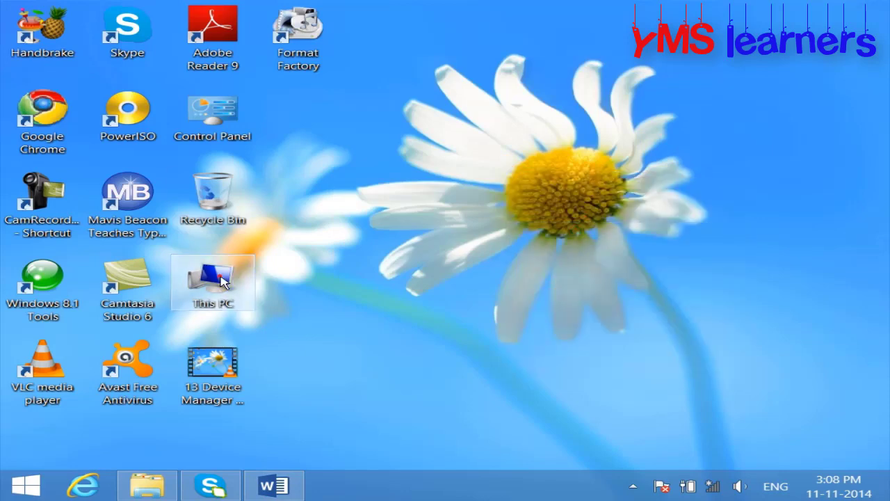
# Browse from This PC to the BOOKS folder on ALL DATA (E:), then close File Explorer
pyautogui.doubleClick(222, 278)
pyautogui.doubleClick(364, 245)
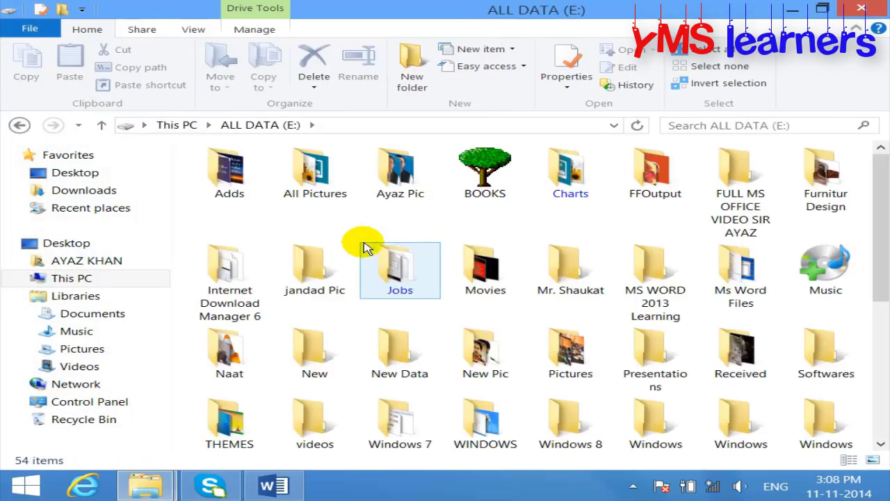
pyautogui.doubleClick(485, 177)
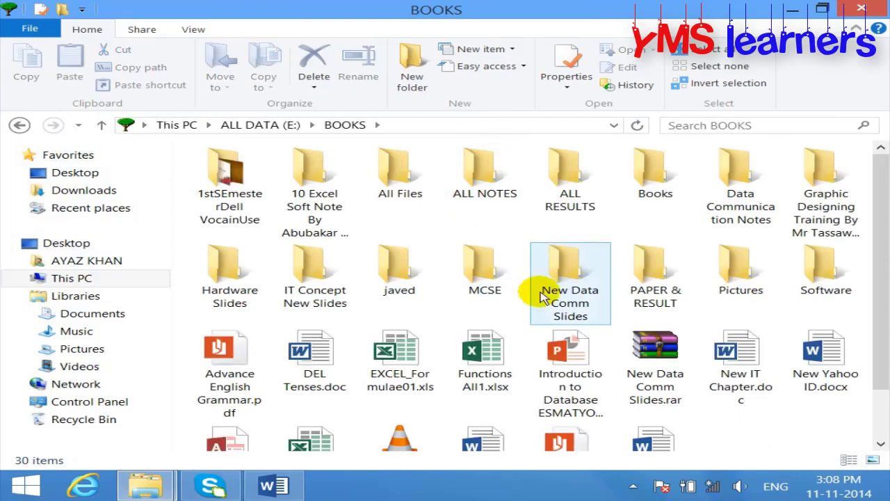
pyautogui.click(864, 9)
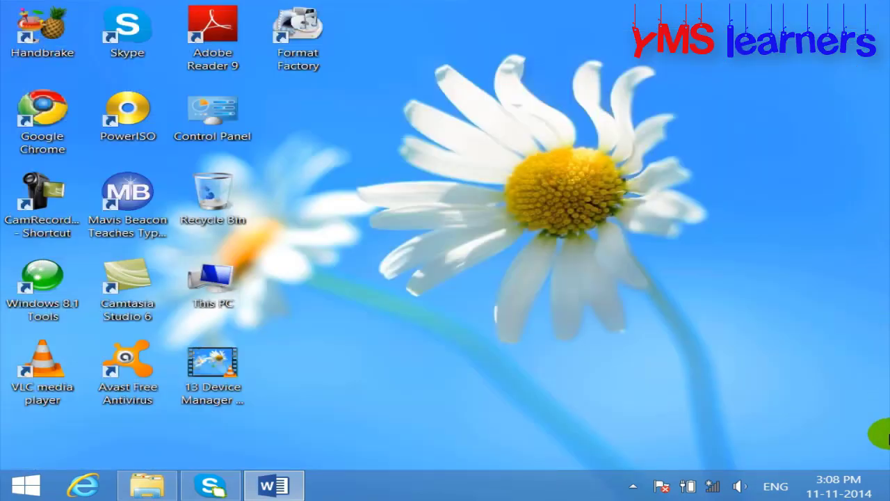
pyautogui.rightClick(844, 487)
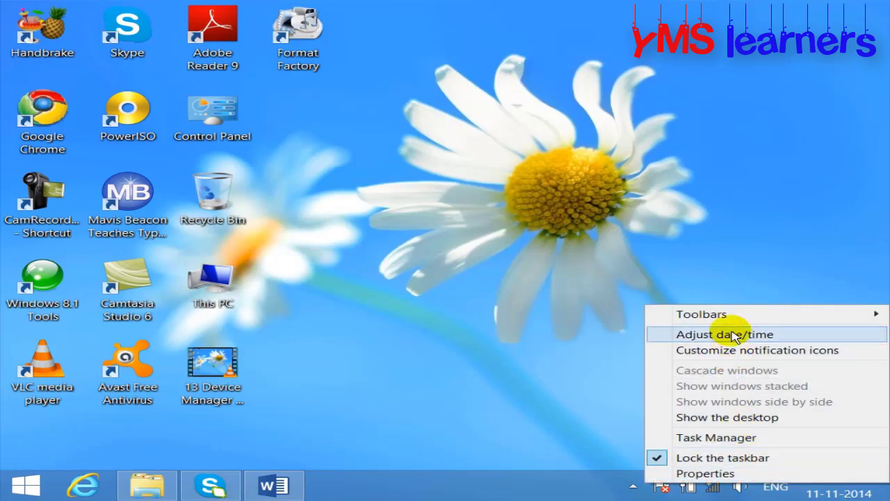
pyautogui.click(730, 334)
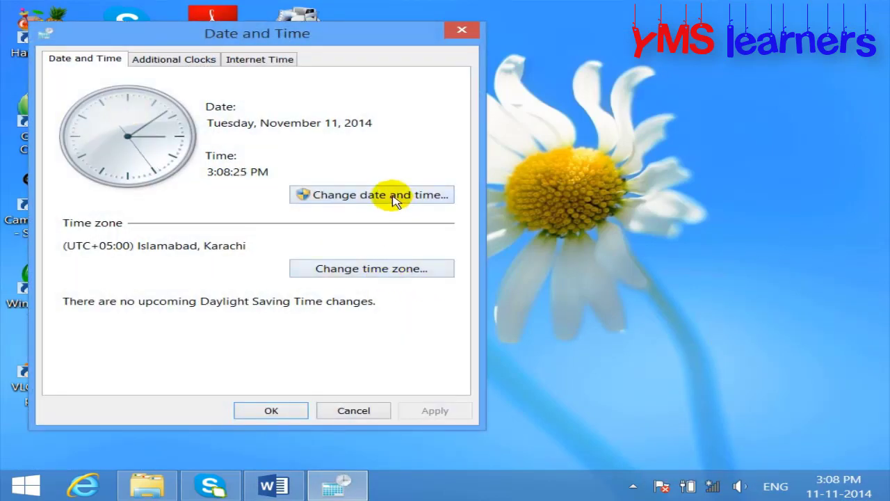
pyautogui.click(393, 195)
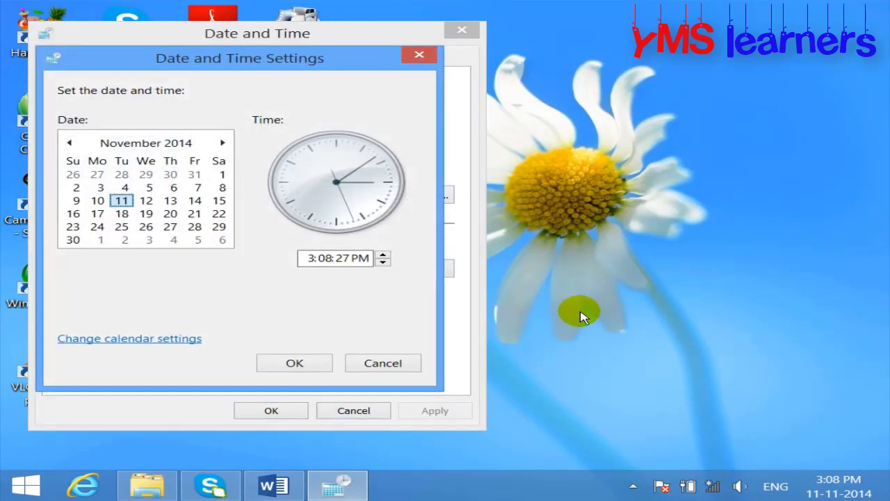
pyautogui.click(310, 258)
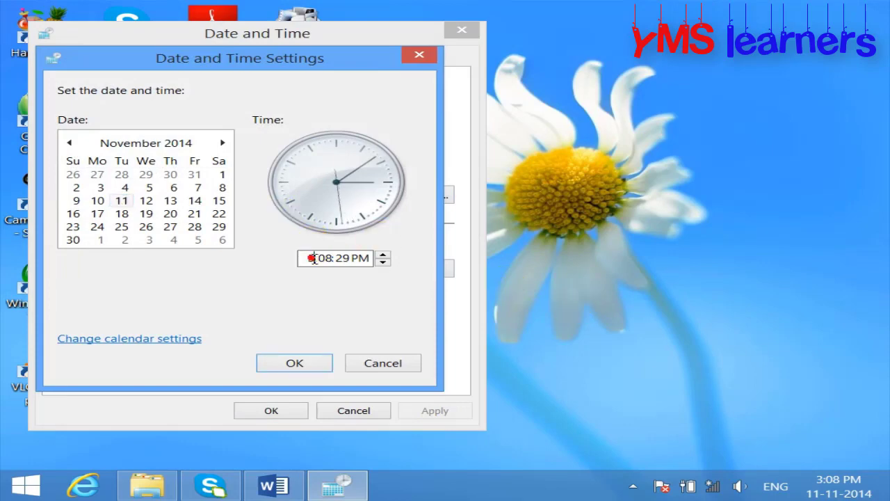
pyautogui.click(379, 363)
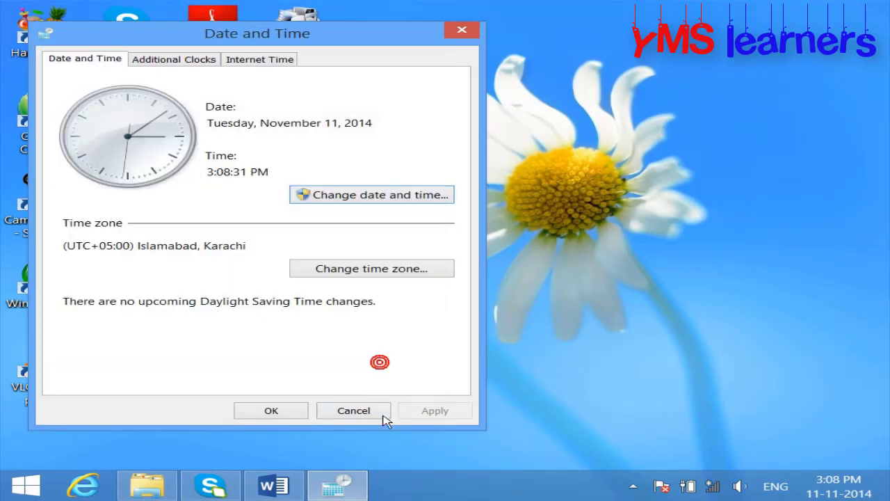
pyautogui.click(379, 411)
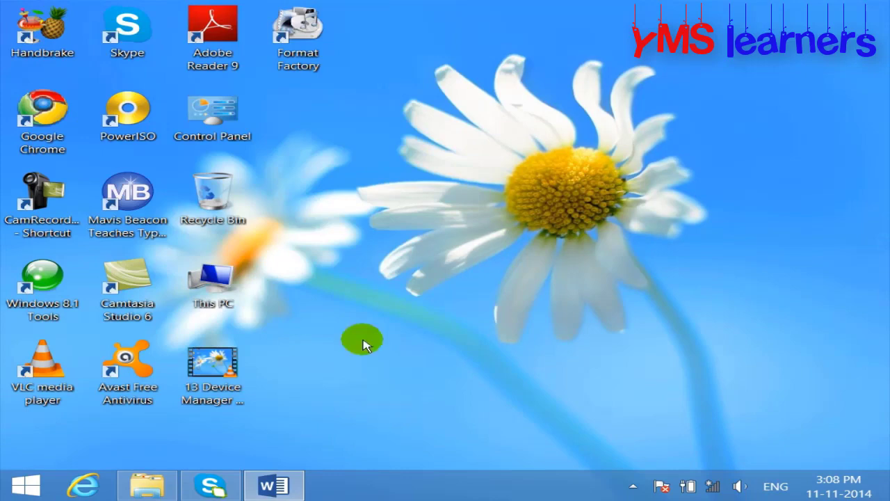
pyautogui.doubleClick(207, 153)
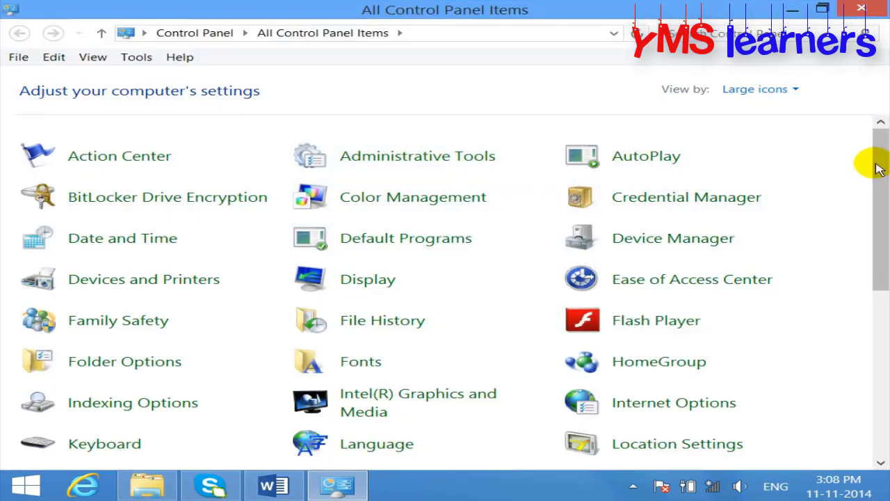
pyautogui.moveTo(875, 164); pyautogui.dragTo(879, 324)
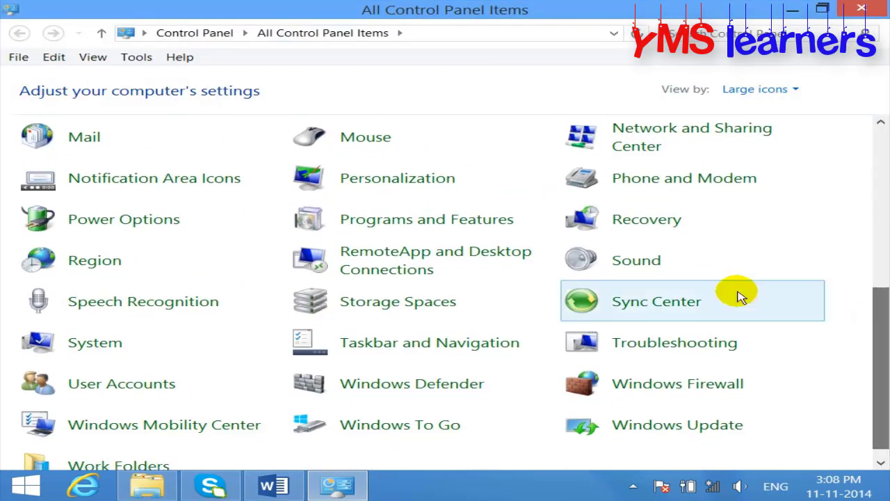
pyautogui.click(400, 221)
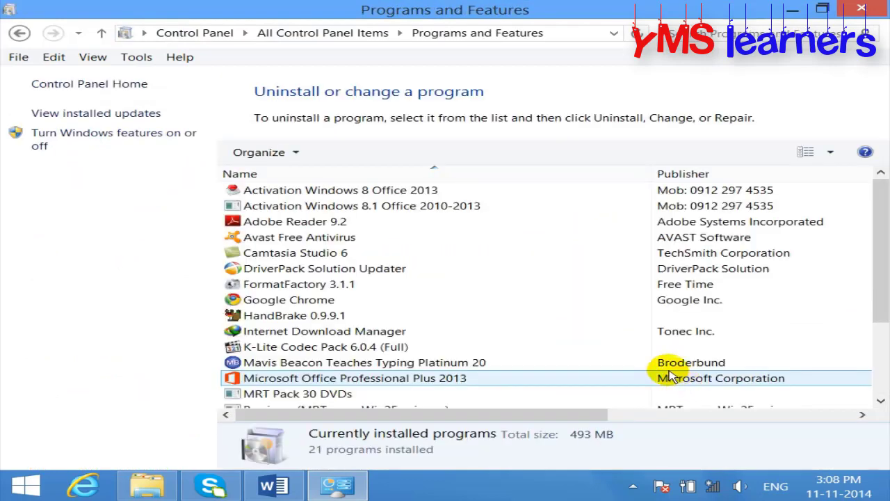
pyautogui.click(332, 302)
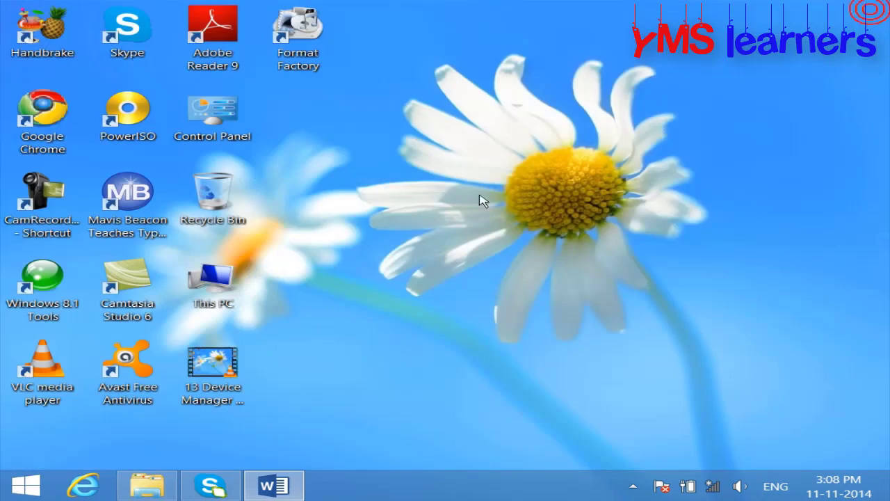
pyautogui.rightClick(431, 208)
pyautogui.click(501, 264)
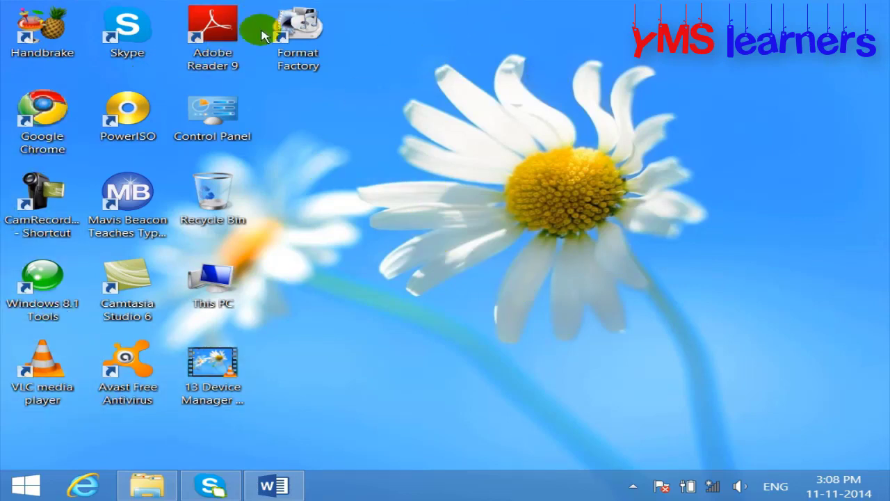
pyautogui.click(214, 367)
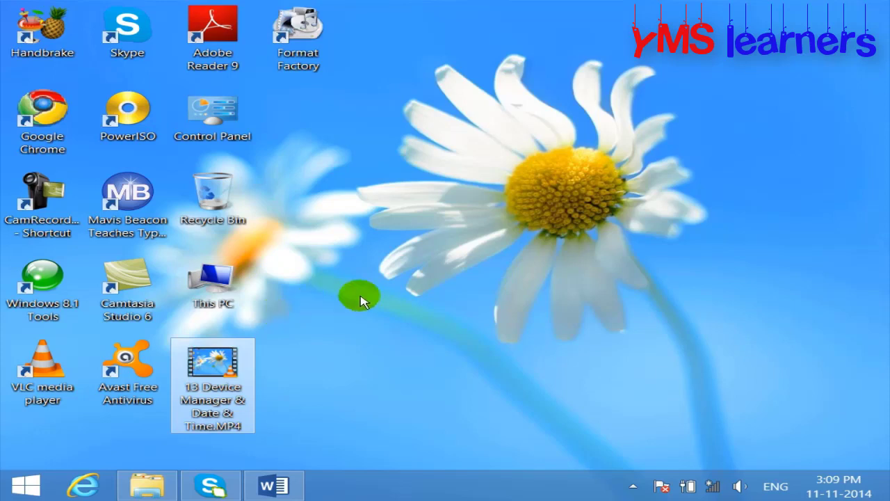
pyautogui.click(856, 492)
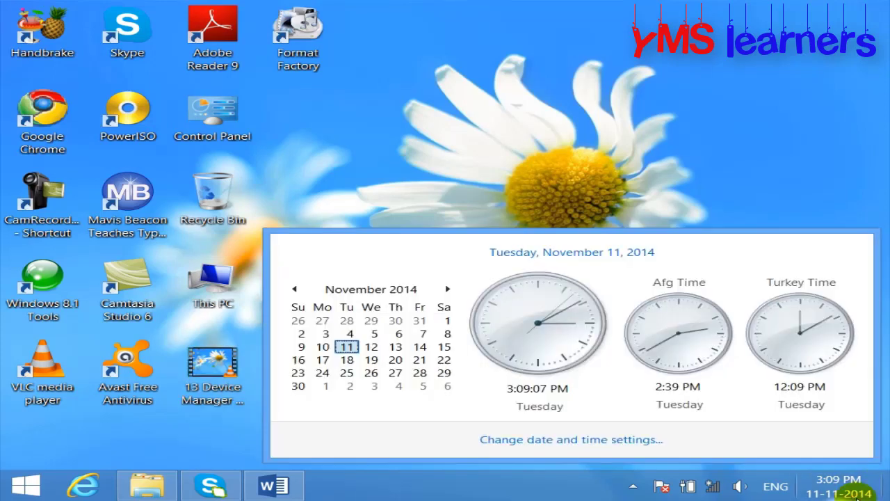
pyautogui.click(860, 495)
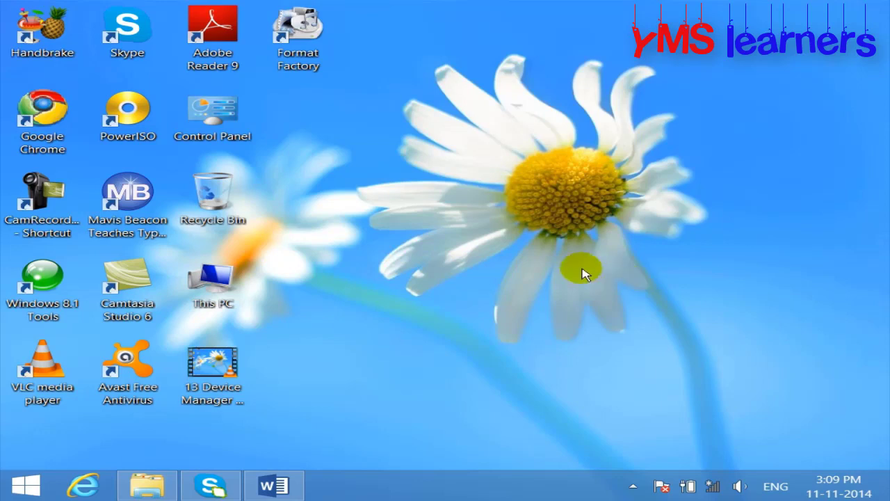
pyautogui.rightClick(444, 177)
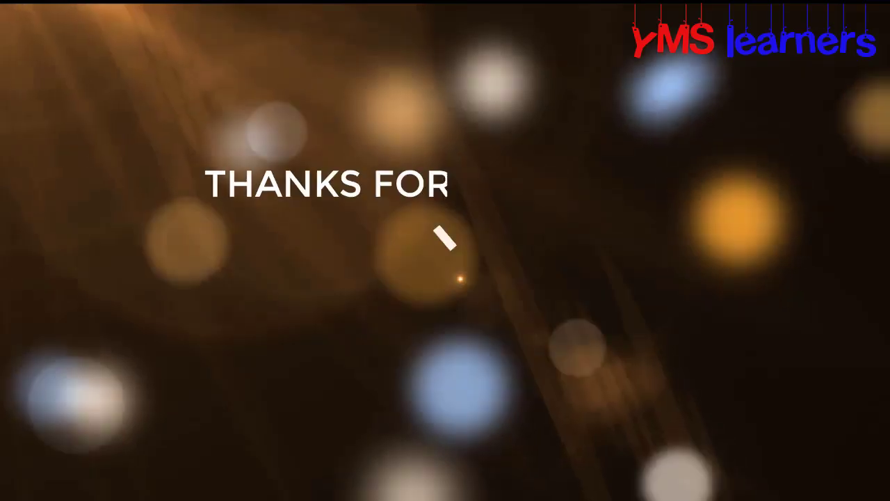